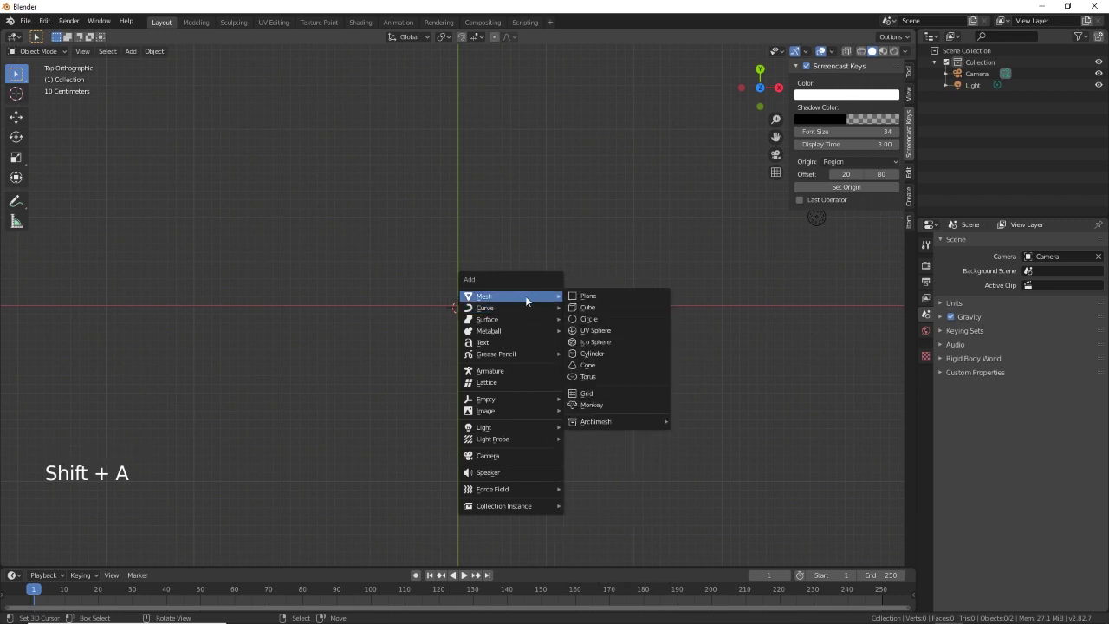
Add a torus mesh with a major radius of 1 m and a minor radius of 0.14 m.
left_click(593, 377)
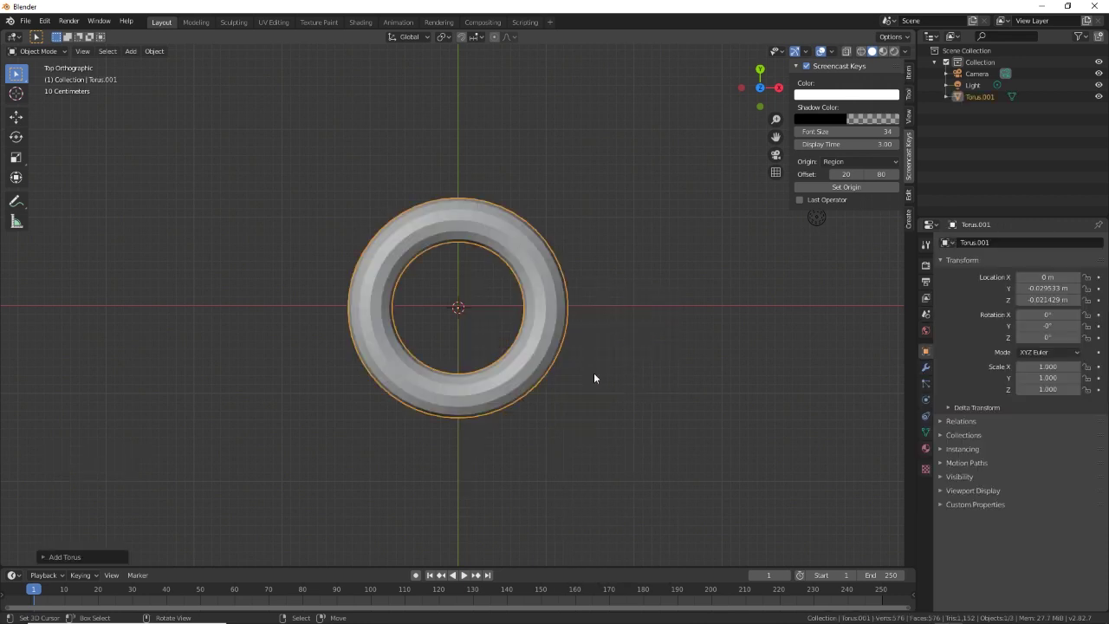
left_click(43, 557)
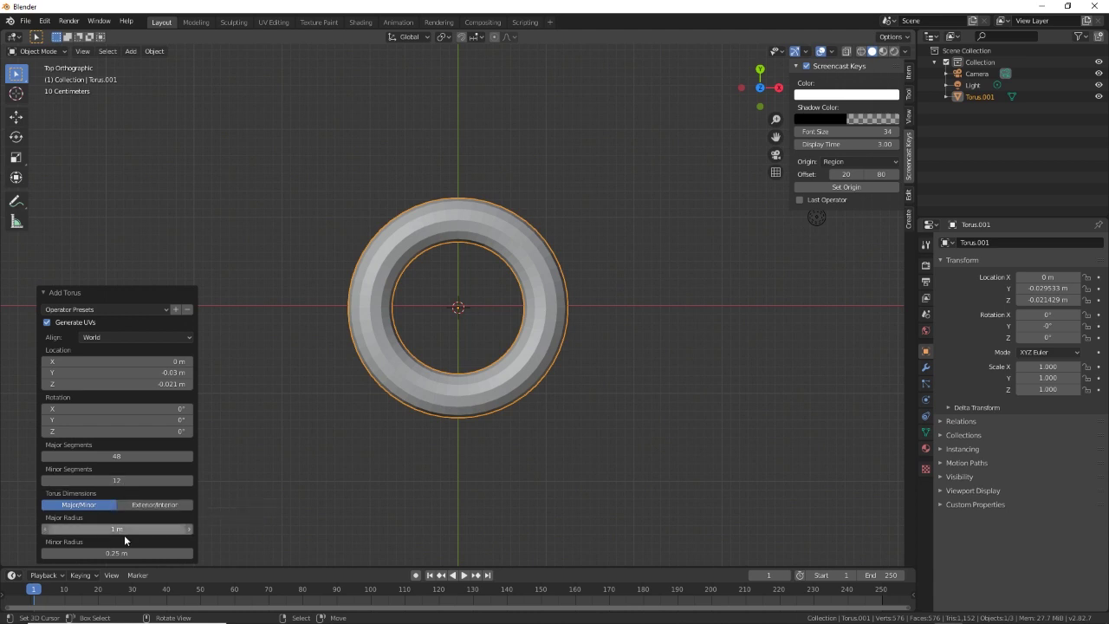
left_click_drag(117, 553, 75, 553)
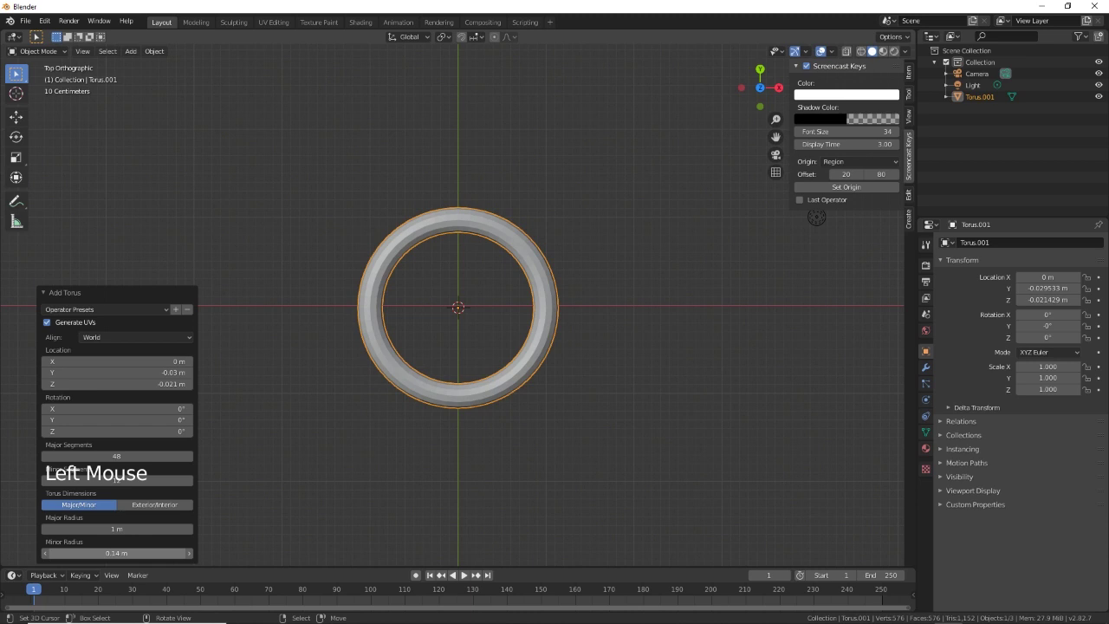
left_click(556, 473)
middle_click_drag(562, 445, 596, 417)
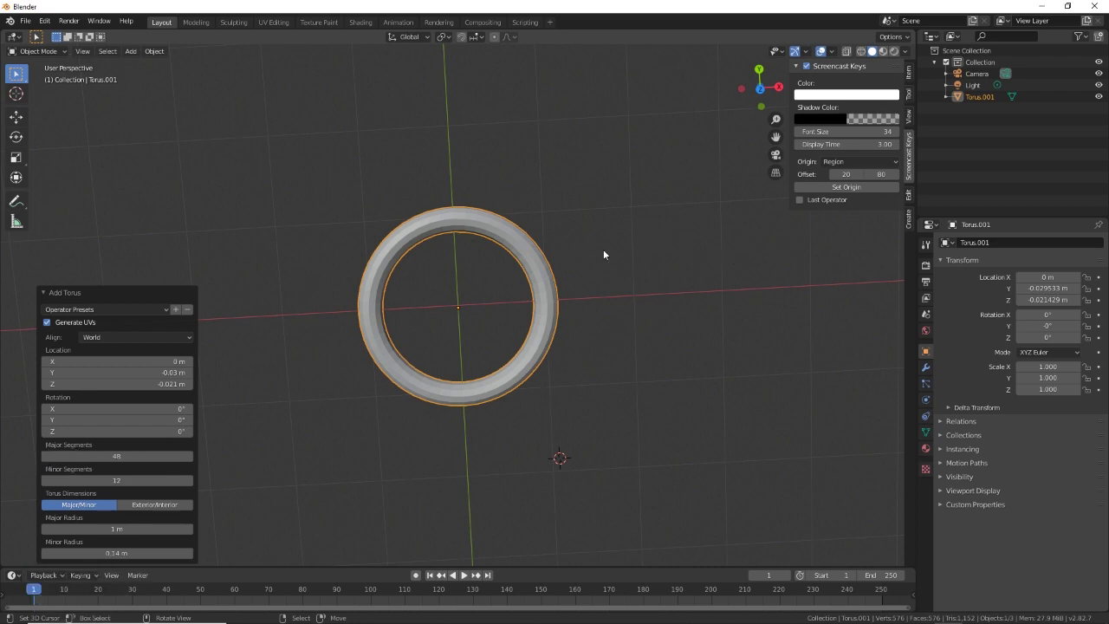
Enter Edit Mode on the torus and clear the selection of all its faces.
key("Tab")
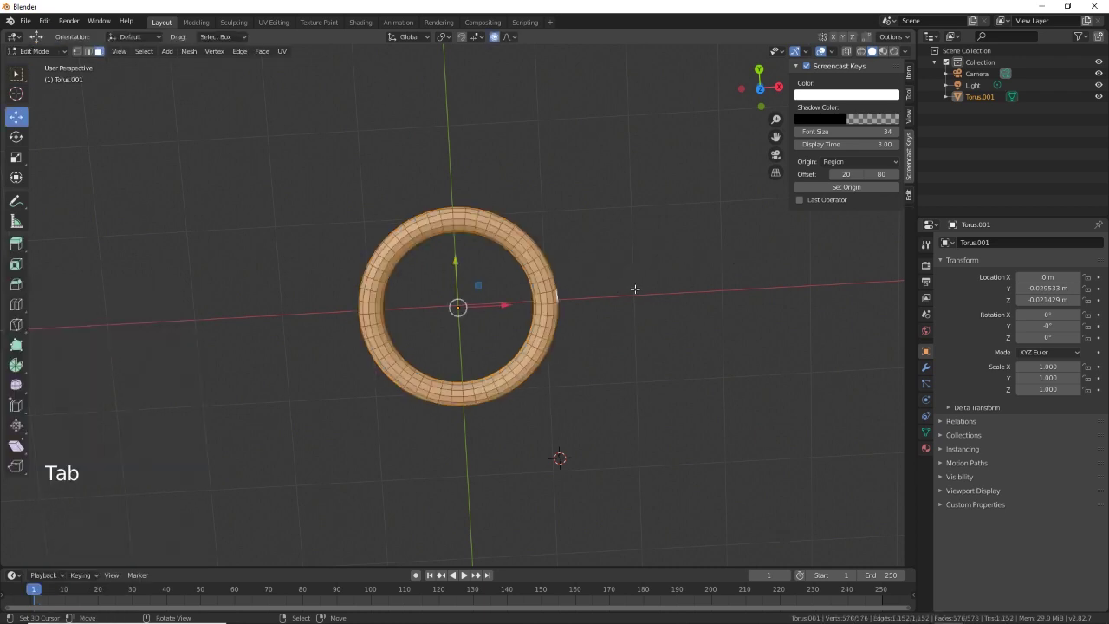
middle_click_drag(636, 289, 631, 290)
key("a")
key("a")
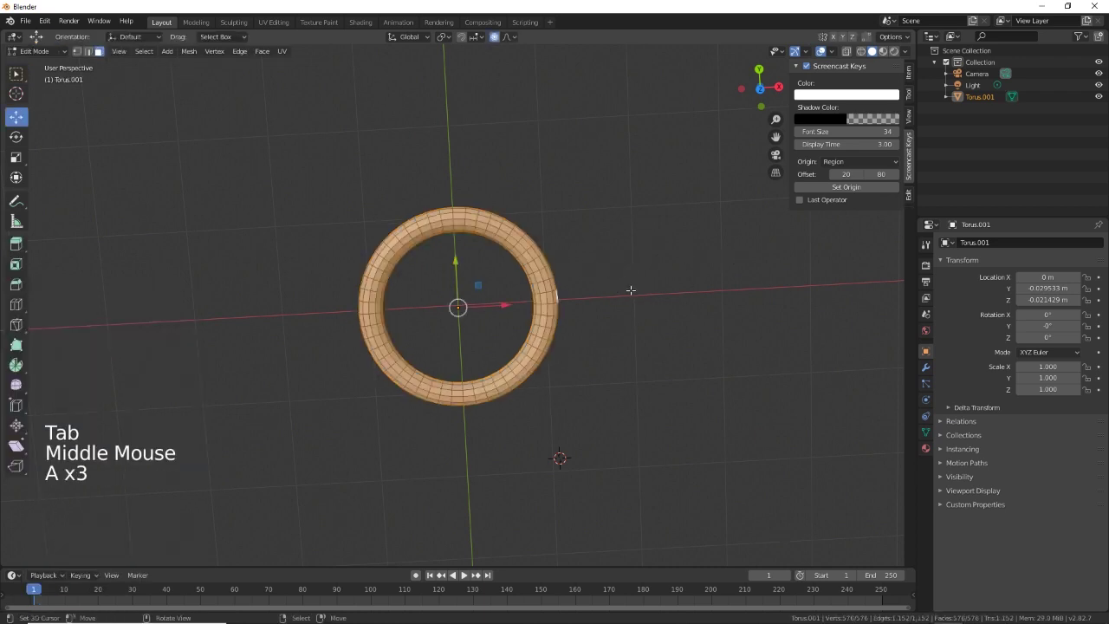
key("a")
right_click(631, 290)
key("a")
right_click(630, 290)
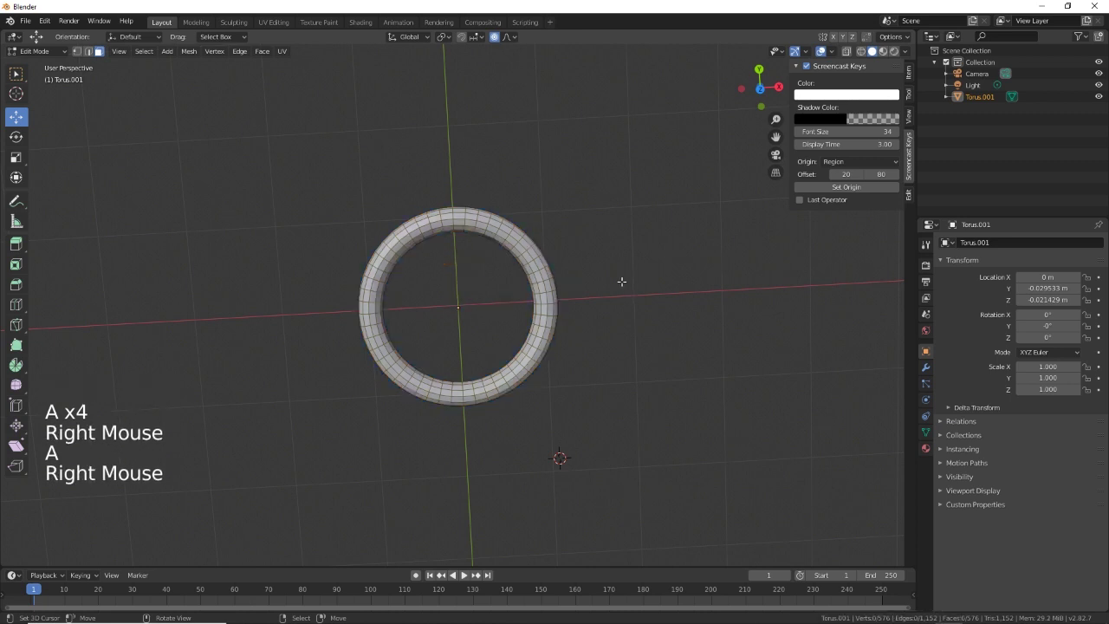
Move a block of eight outer faces on the torus's +Y side 0.112 m along Y, using smooth proportional editing with size 0.467.
middle_click_drag(621, 282, 624, 391)
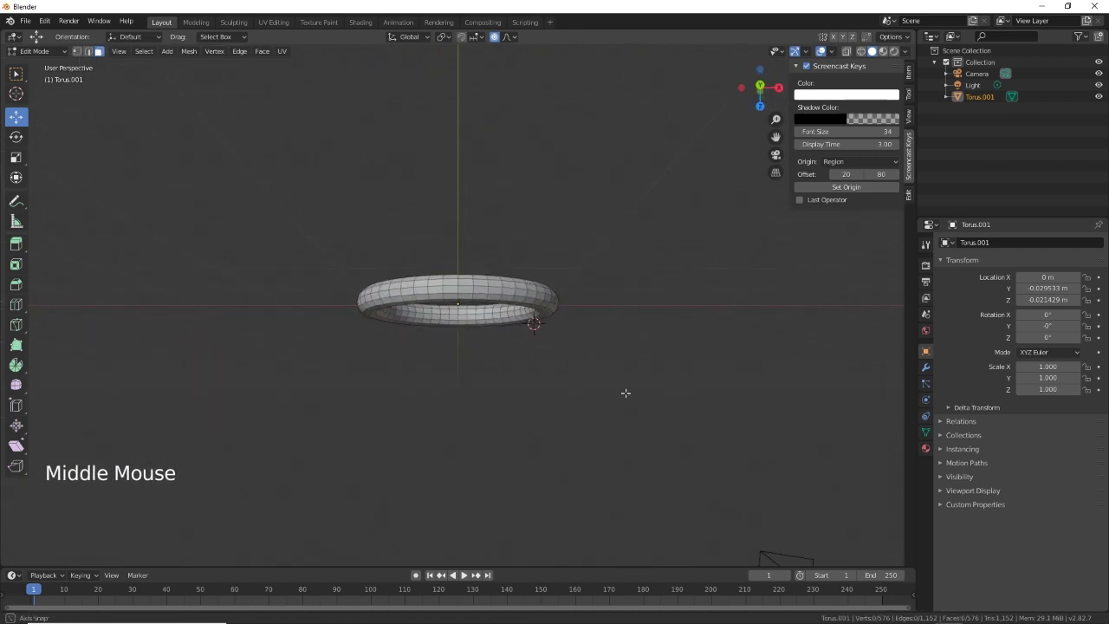
right_click(468, 289)
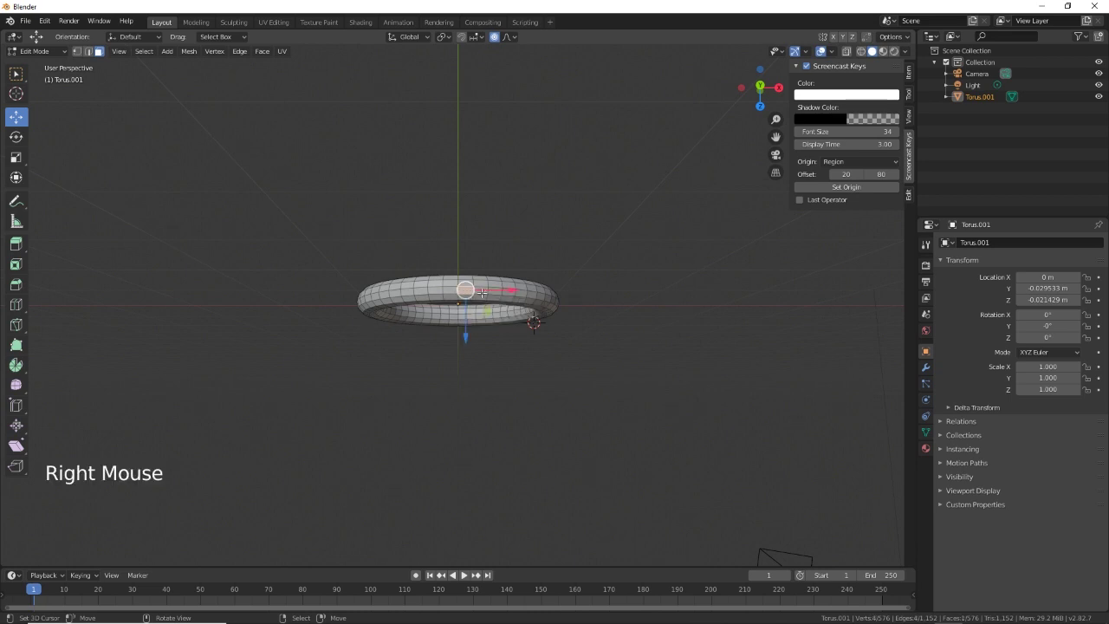
right_click(475, 289, "shift")
right_click(481, 288, "shift")
right_click(457, 286, "shift")
right_click(445, 282, "shift")
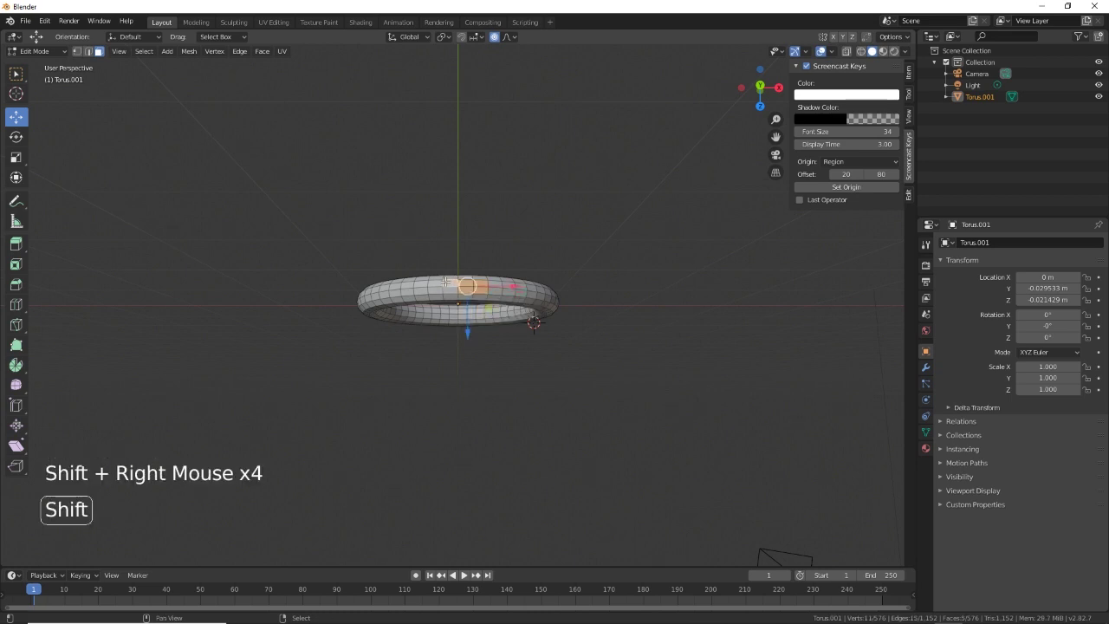
right_click(433, 286, "shift")
right_click(441, 288, "shift")
right_click(454, 290, "shift")
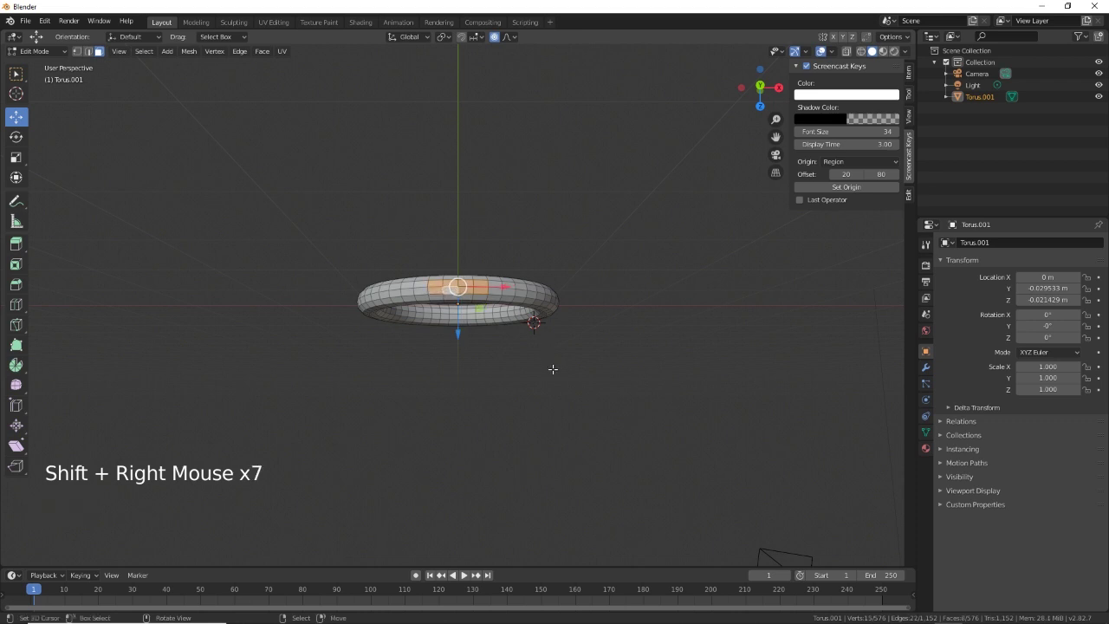
middle_click_drag(553, 369, 559, 321)
left_click(760, 103)
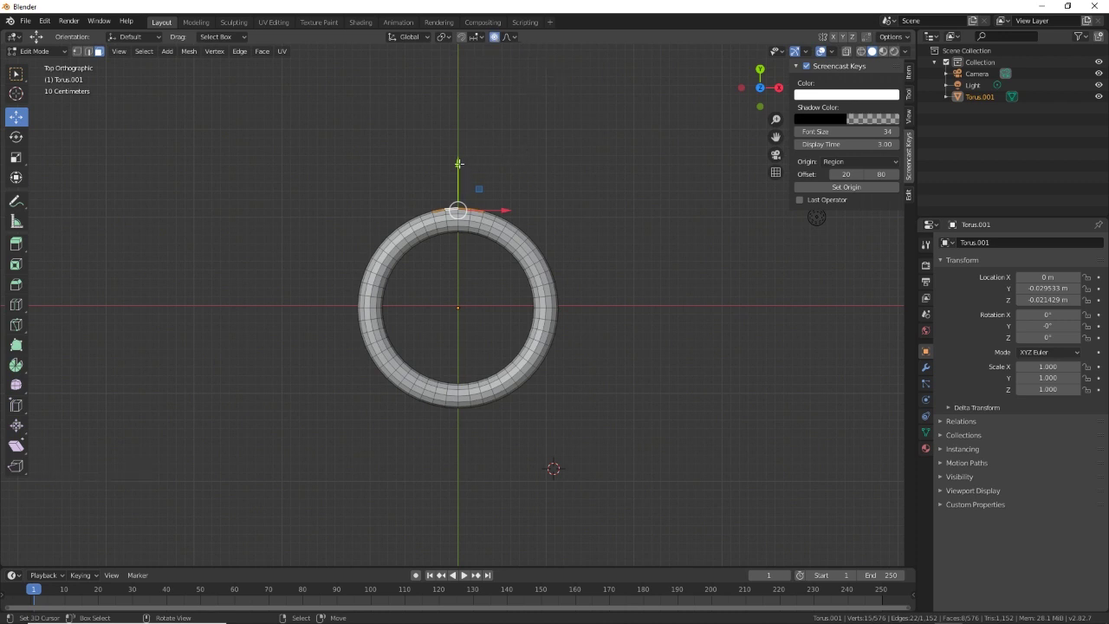
left_click_drag(459, 162, 458, 154)
scroll(458, 162, "up", 3)
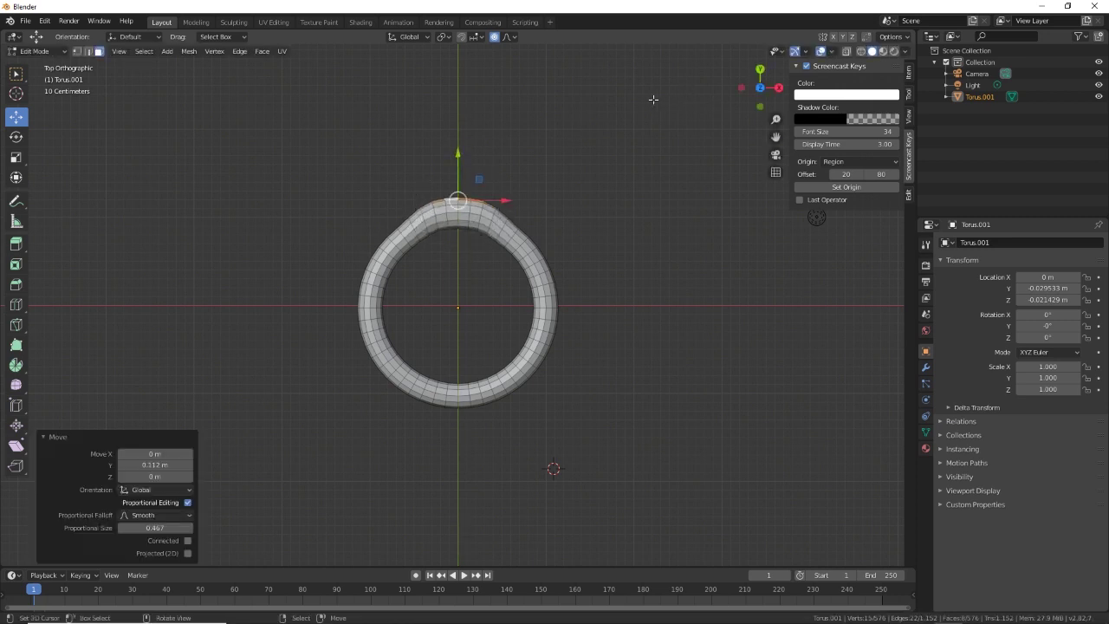
Return to Object Mode and apply Shade Smooth to the ring.
mouse_move(605, 236)
middle_mouse_down()
mouse_move(575, 272)
mouse_move(575, 240)
mouse_move(610, 236)
middle_mouse_up()
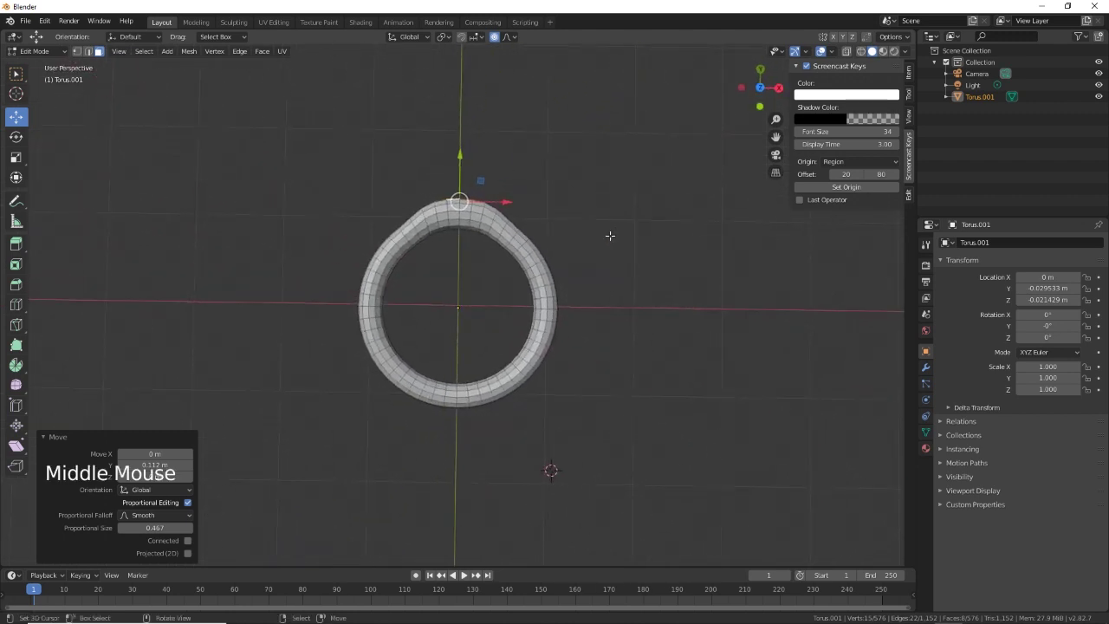
key("Tab")
key("w")
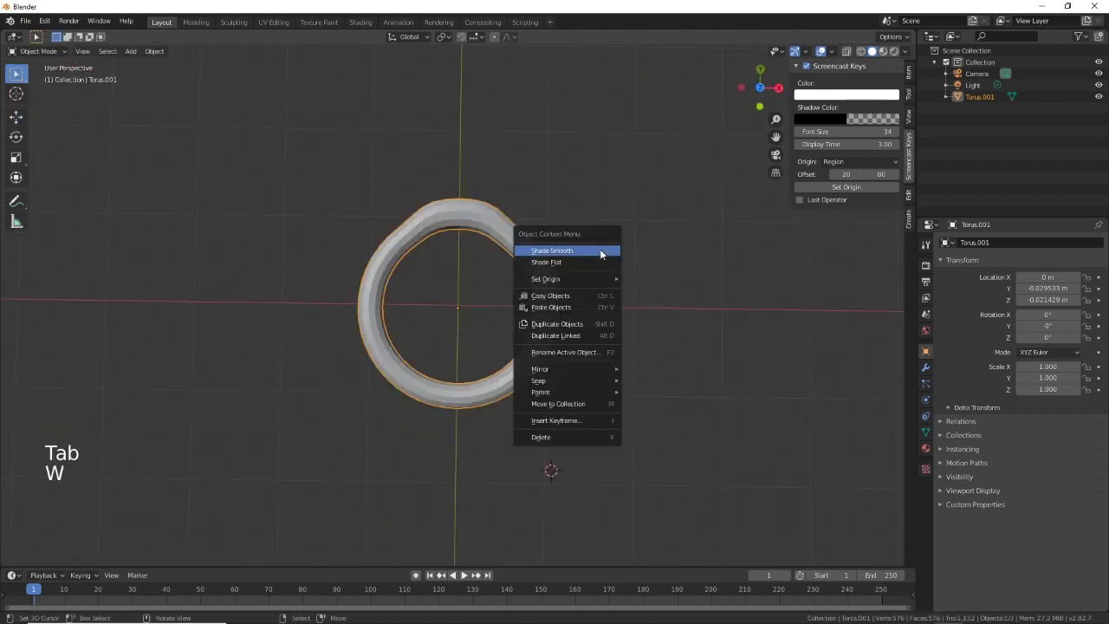
left_click(601, 252)
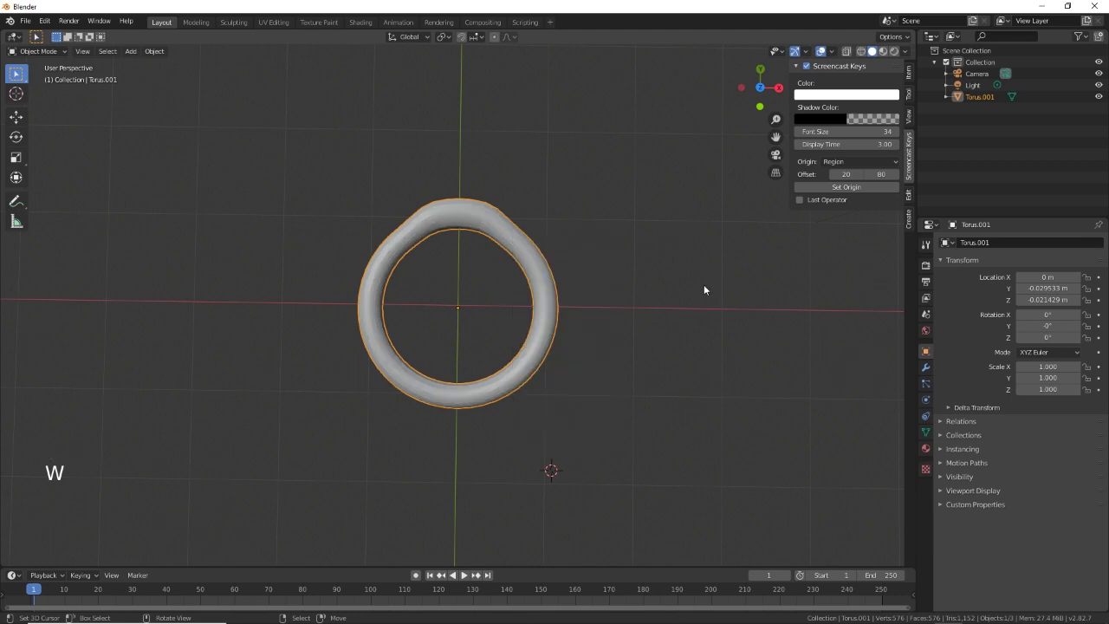
Scale the vertex loop on the ring's upper inner side by 0.990 with proportional editing, and again by 1.056 without it.
key("Tab")
scroll(567, 350, "up", 3)
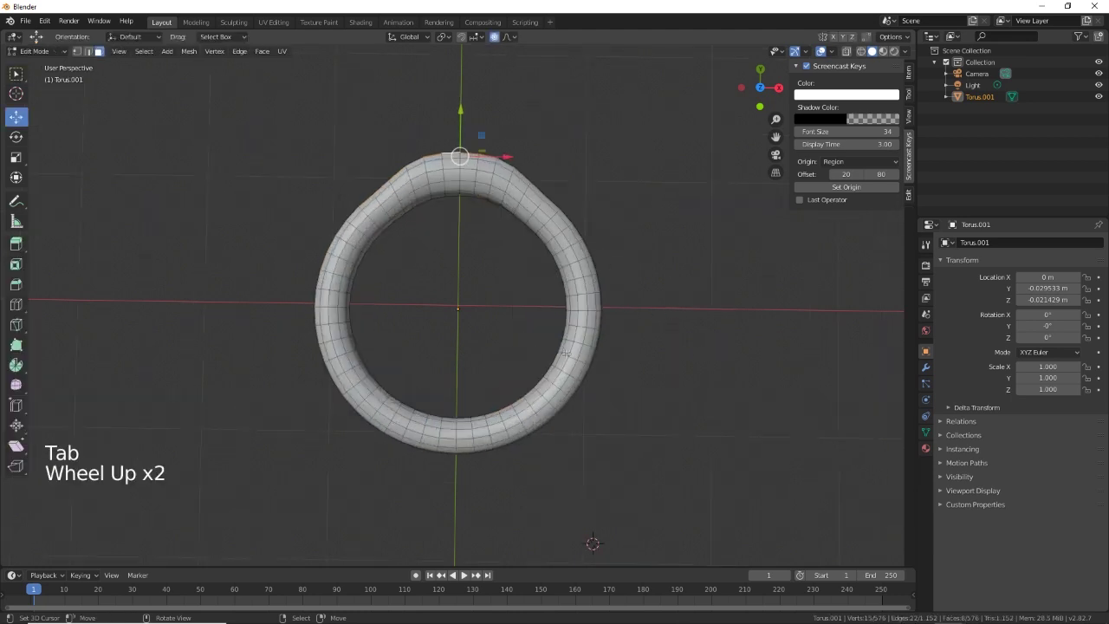
middle_click_drag(590, 370, 625, 278)
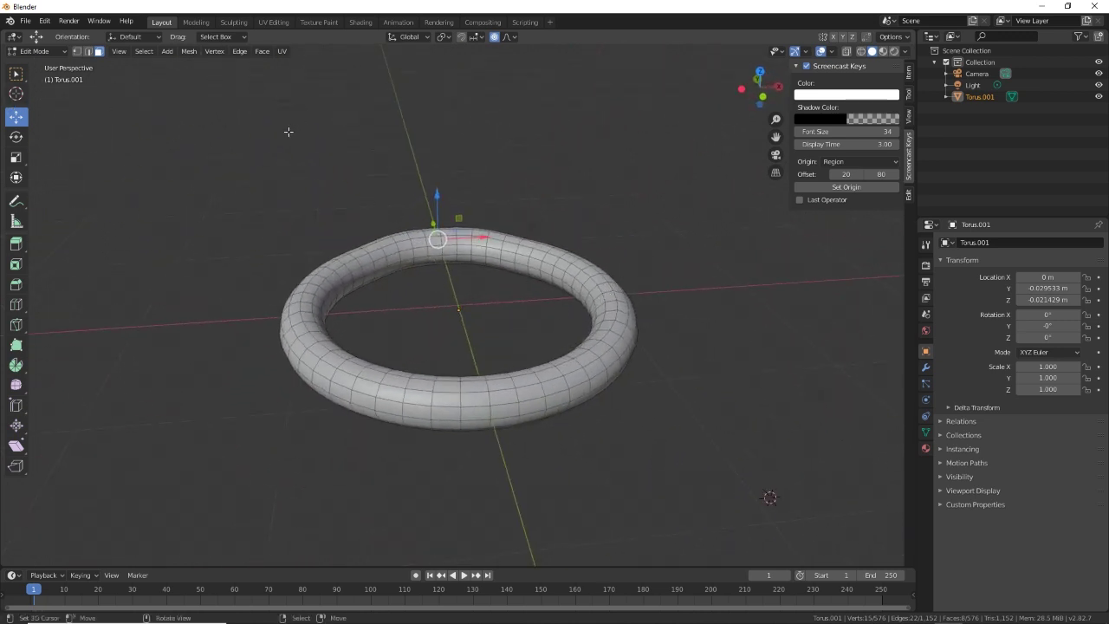
key("1")
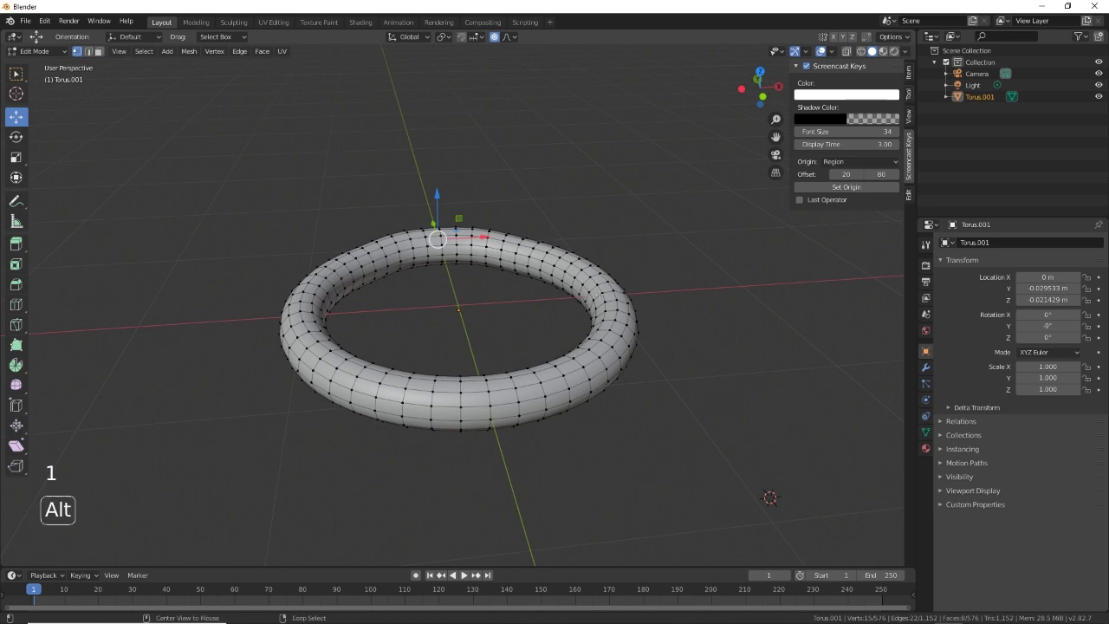
right_click(600, 292, "alt")
middle_click_drag(674, 343, 626, 329)
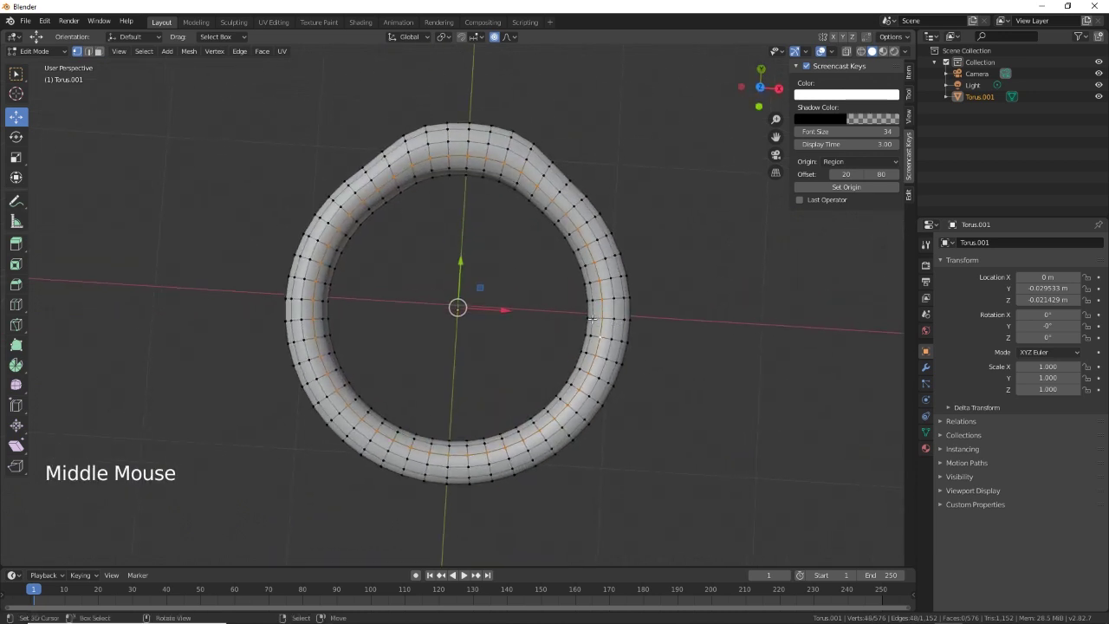
right_click(613, 321, "alt")
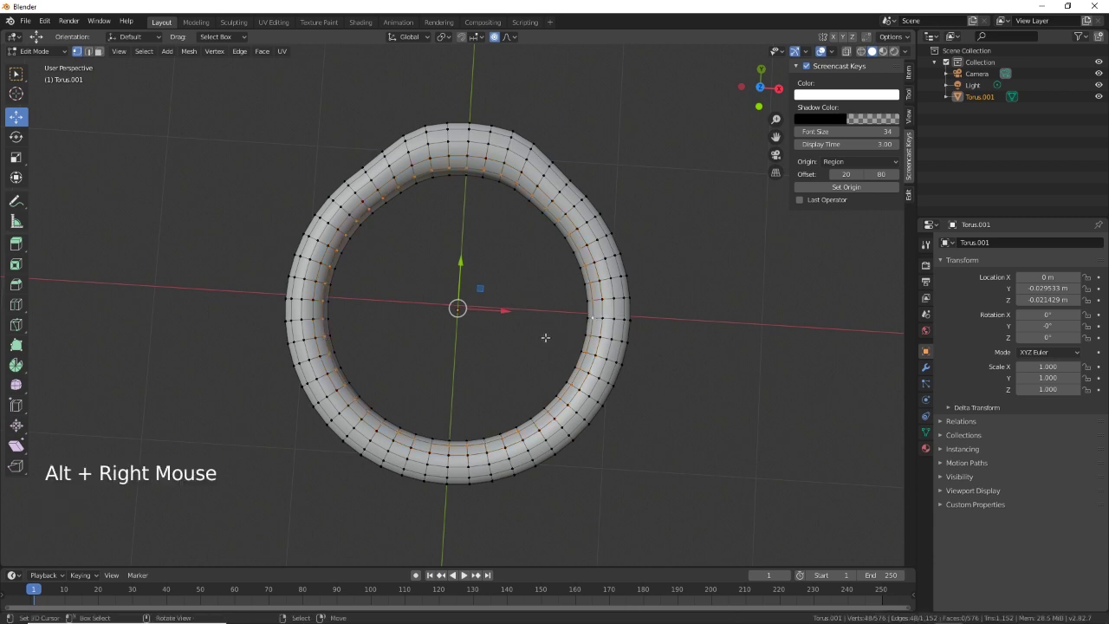
left_click(760, 87)
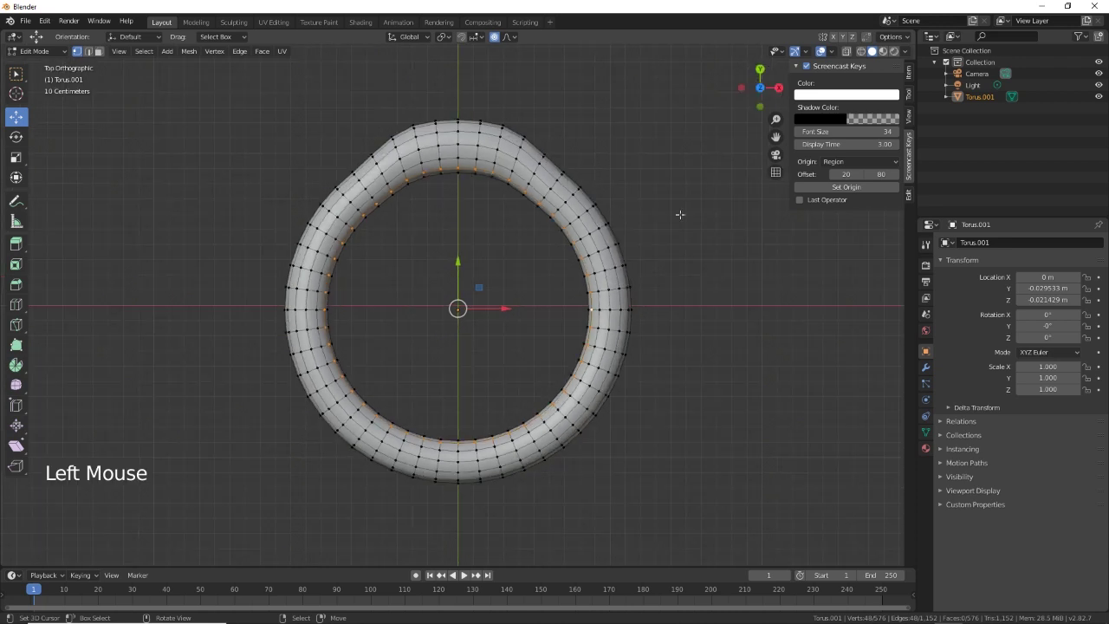
key("s")
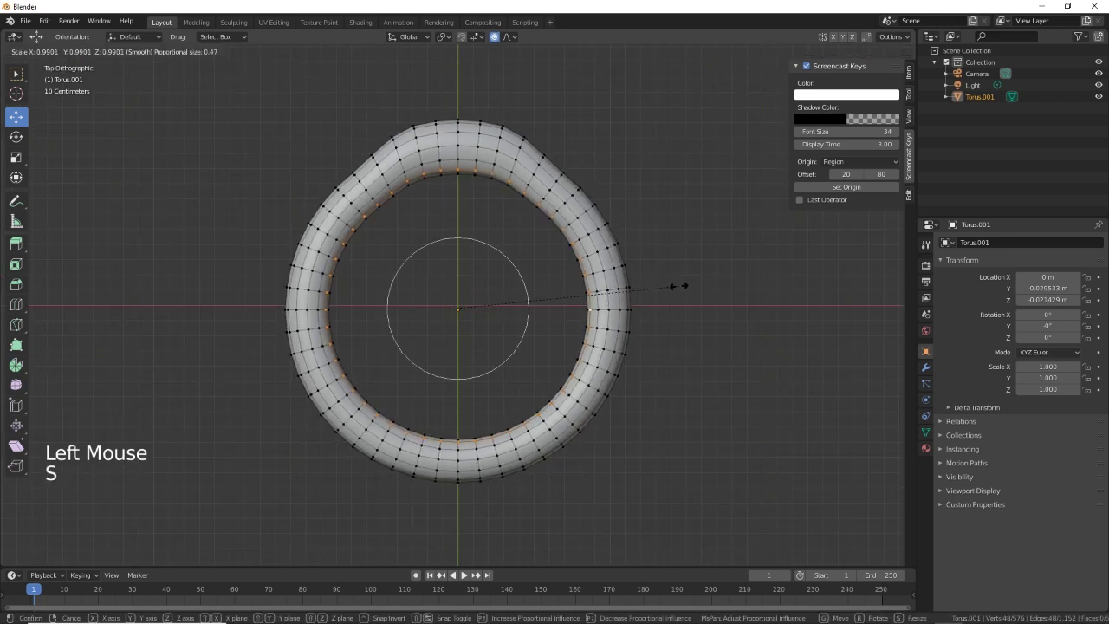
left_click(676, 286)
key("s")
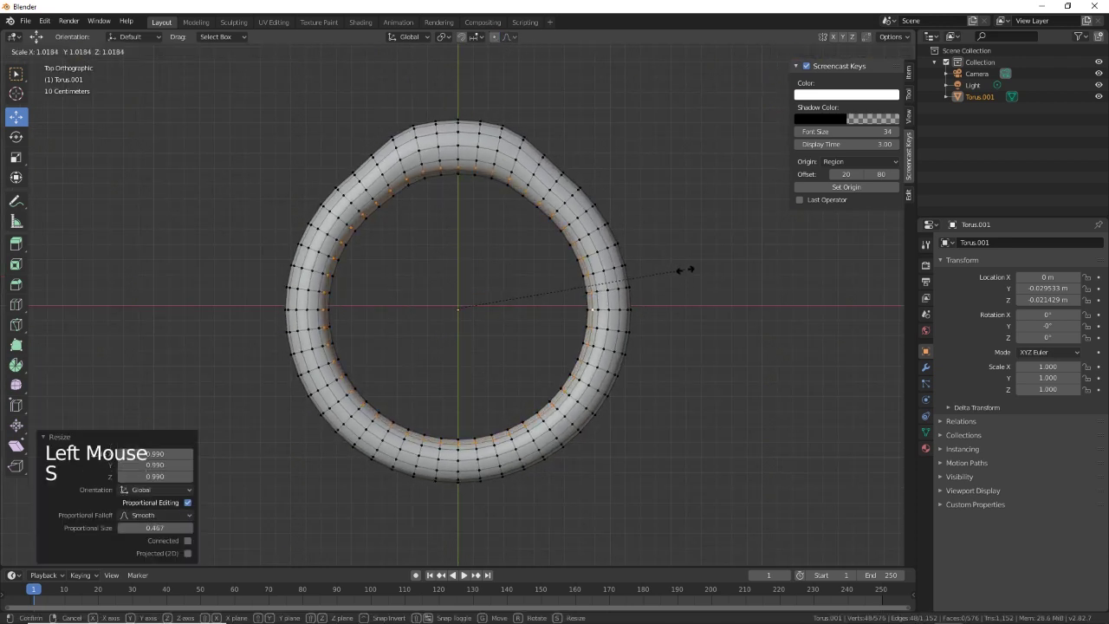
left_click(684, 286)
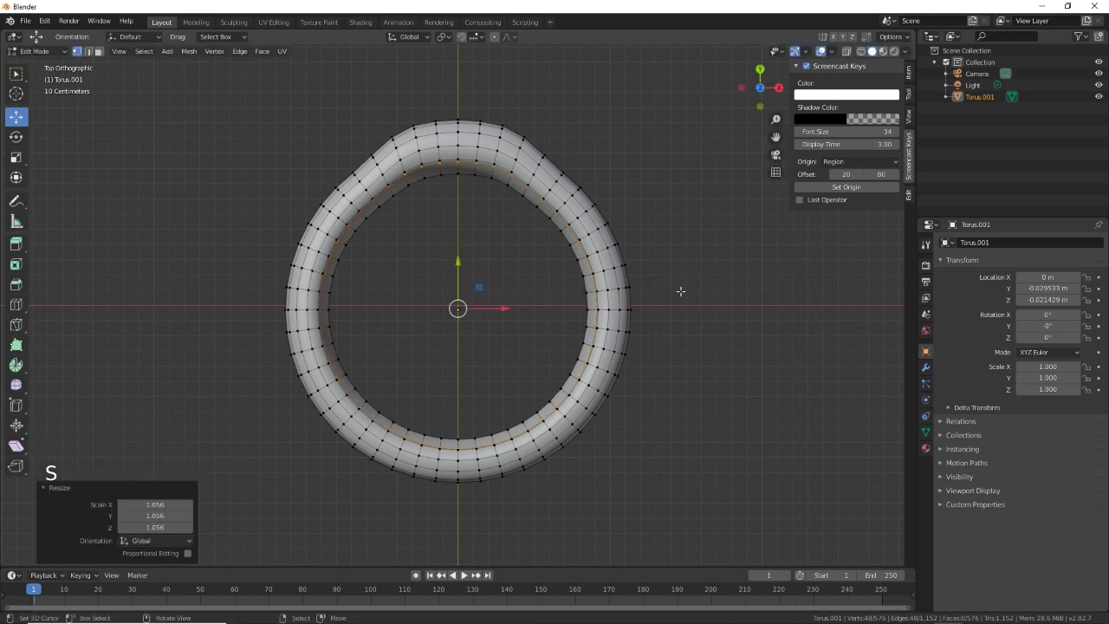
Scale the innermost vertex loop of the ring outward by 1.074 without proportional editing.
right_click(607, 309, "alt")
right_click(615, 307, "alt")
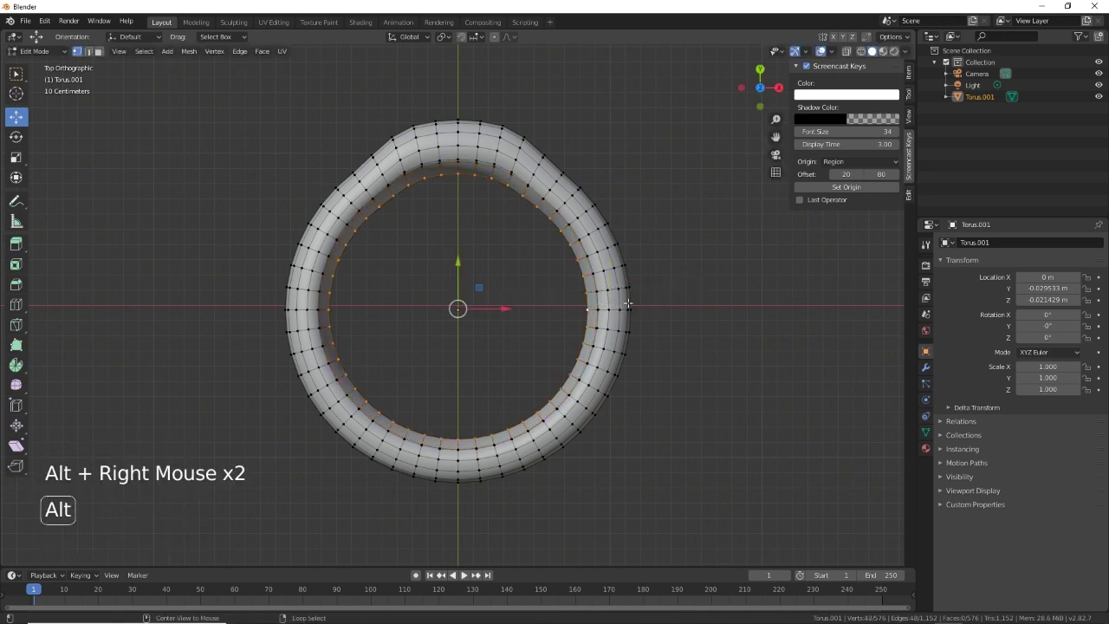
key("s")
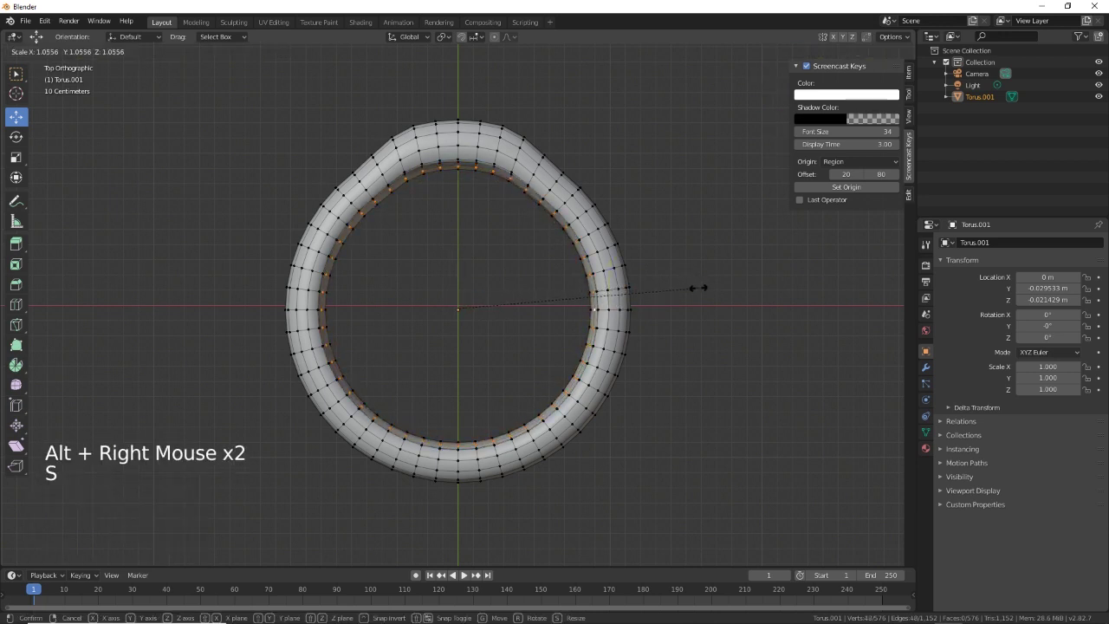
left_click(704, 290)
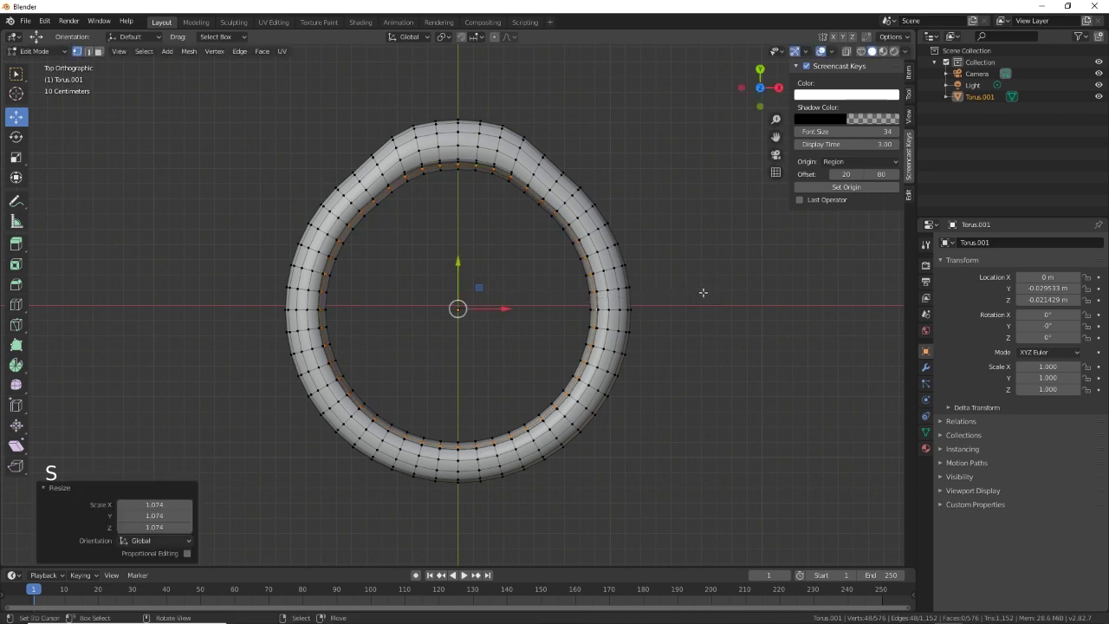
Scale the remaining protruding inner vertex loop on the ring's underside by 1.044, and return to Object Mode.
right_click(592, 285, "alt")
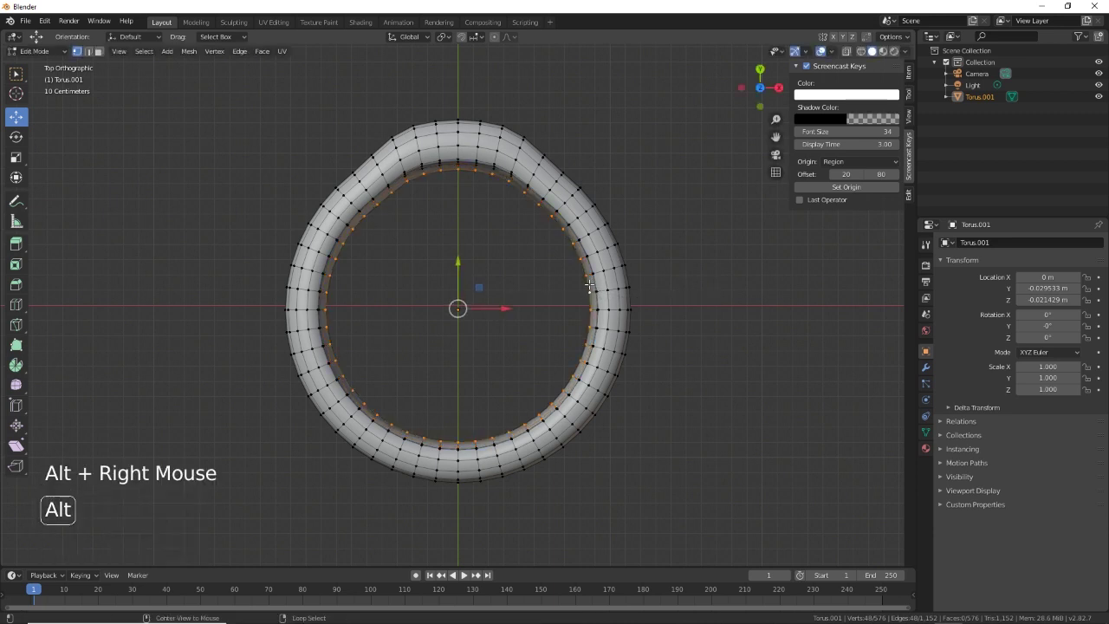
key("s")
left_click(667, 292)
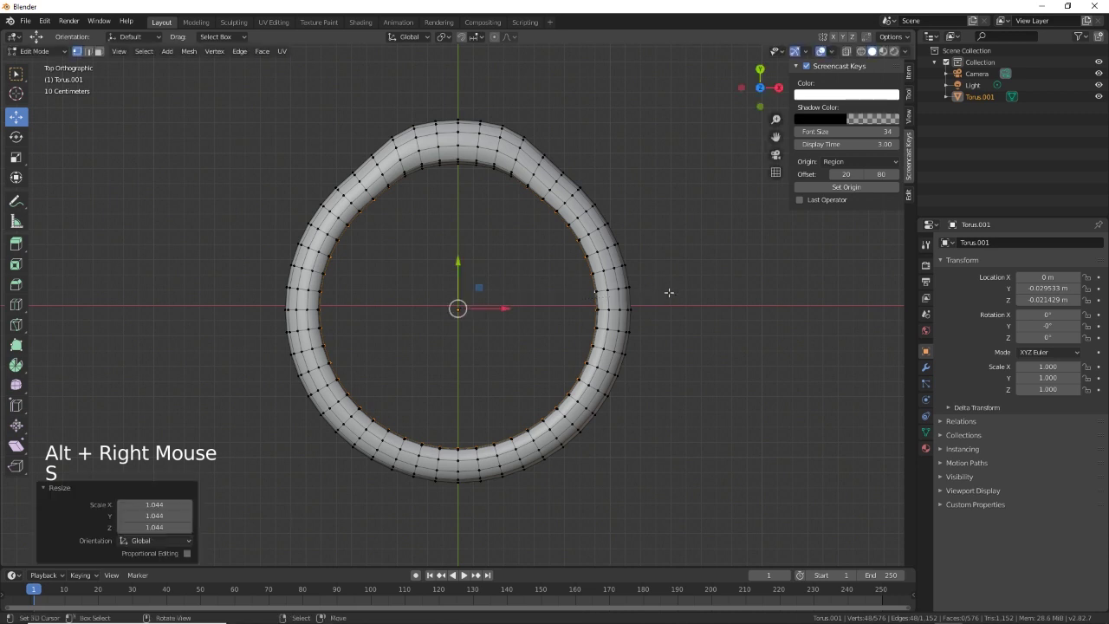
mouse_move(666, 292)
middle_mouse_down()
mouse_move(685, 348)
mouse_move(702, 289)
mouse_move(740, 272)
mouse_move(686, 389)
mouse_move(664, 369)
mouse_move(673, 360)
middle_mouse_up()
middle_click_drag(688, 279, 683, 309)
middle_click_drag(679, 242, 652, 250, "shift")
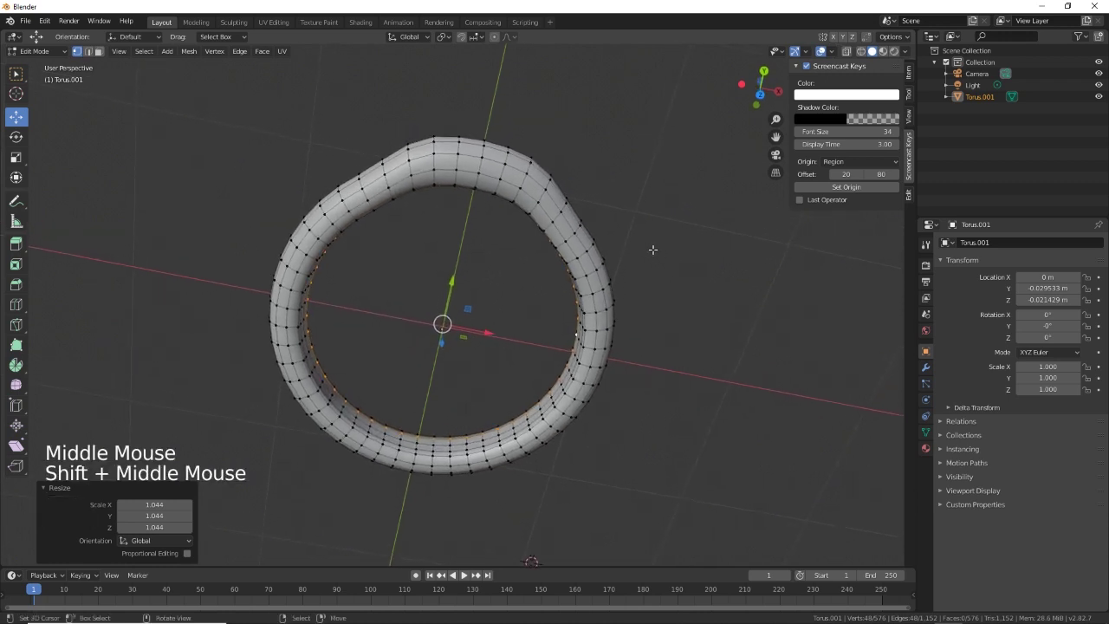
key("Tab")
middle_click_drag(683, 307, 677, 277)
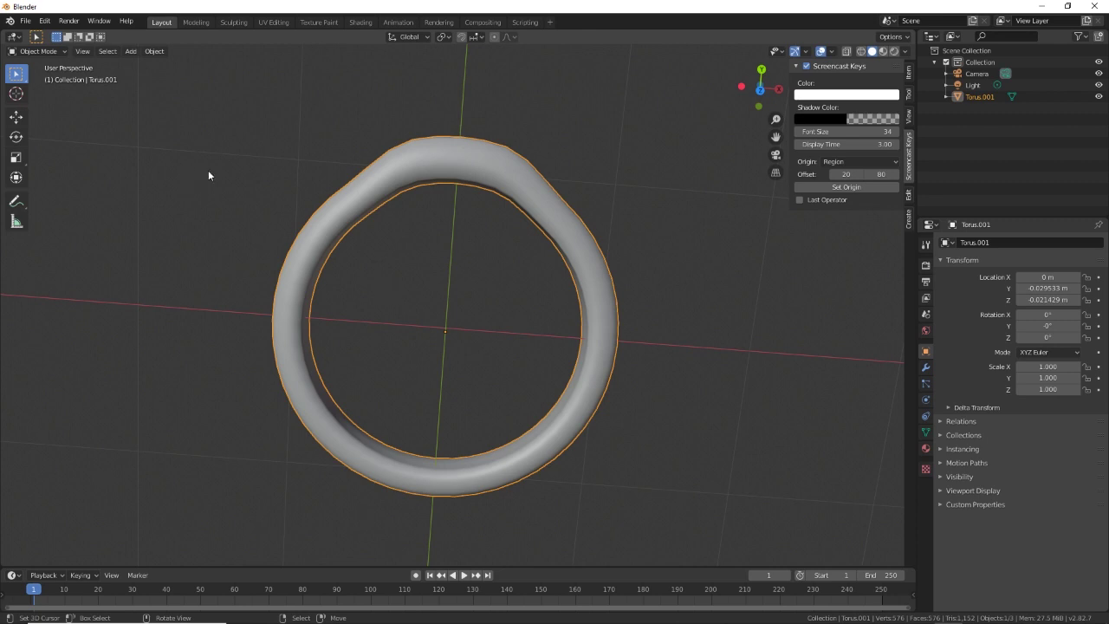
Enable the Add Mesh: Extra Objects add-on in the preferences, save the preferences and close the window.
left_click(43, 21)
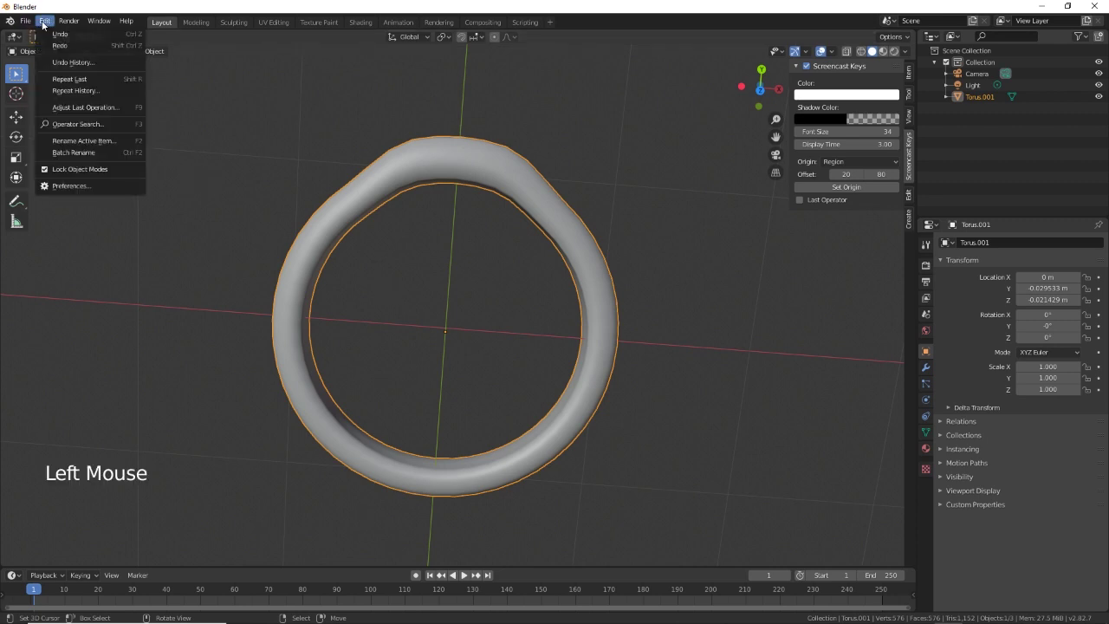
left_click(69, 185)
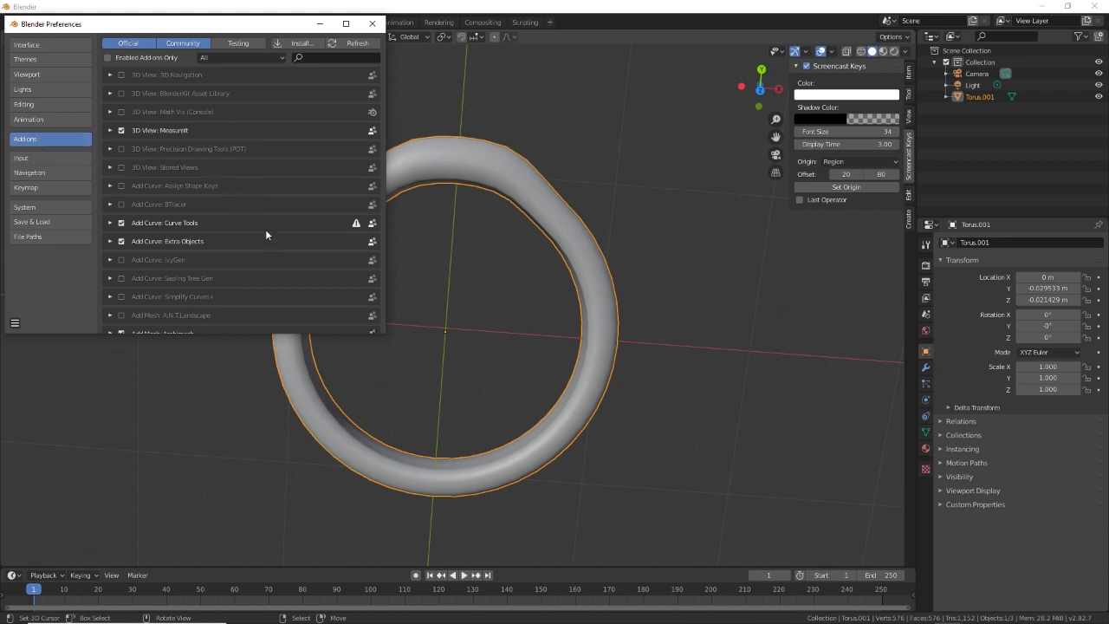
left_click_drag(195, 26, 192, 58)
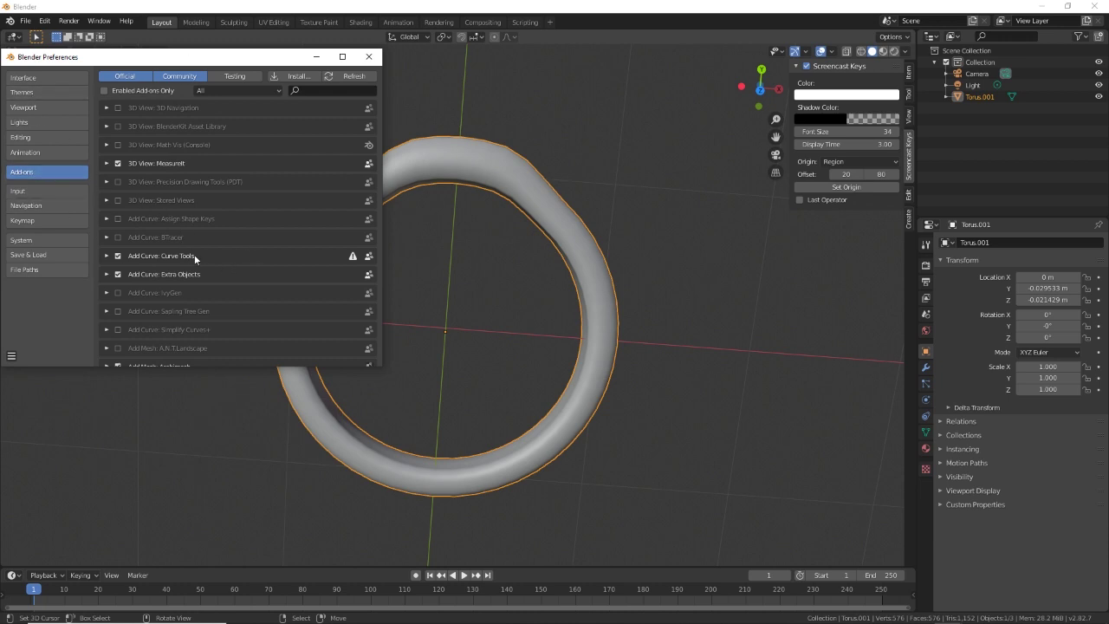
scroll(210, 281, "down", 5)
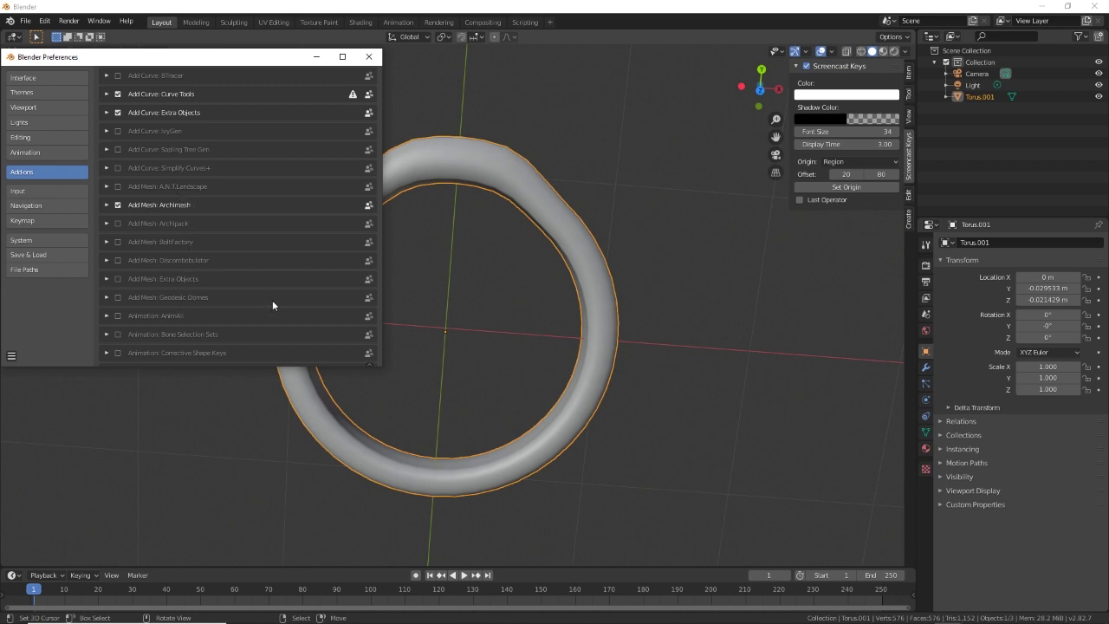
scroll(273, 302, "down", 2)
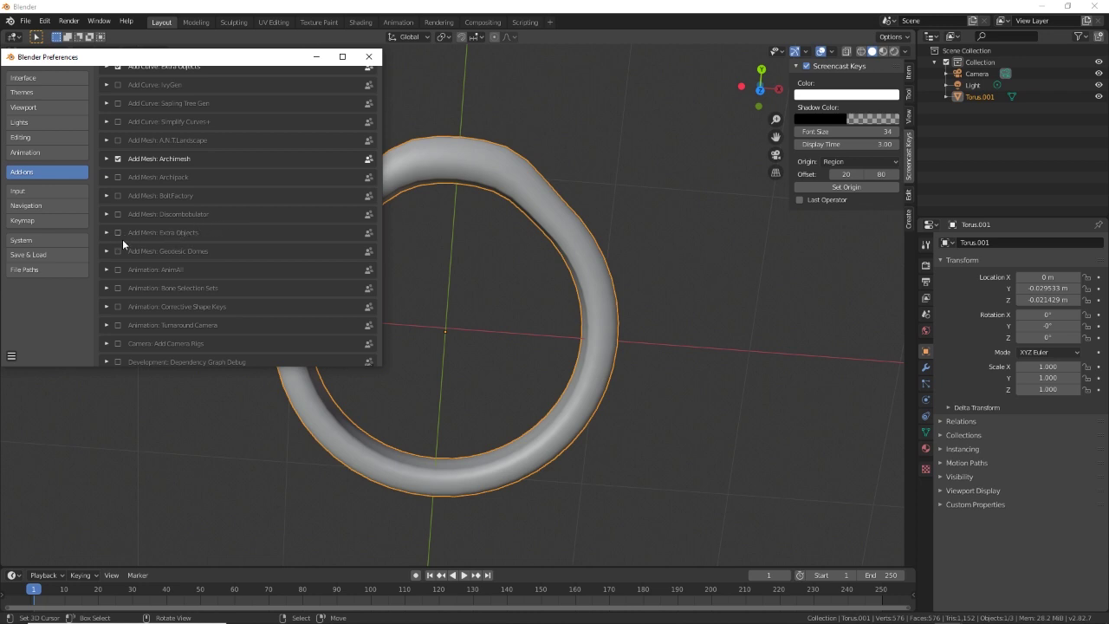
left_click_drag(187, 57, 291, 52)
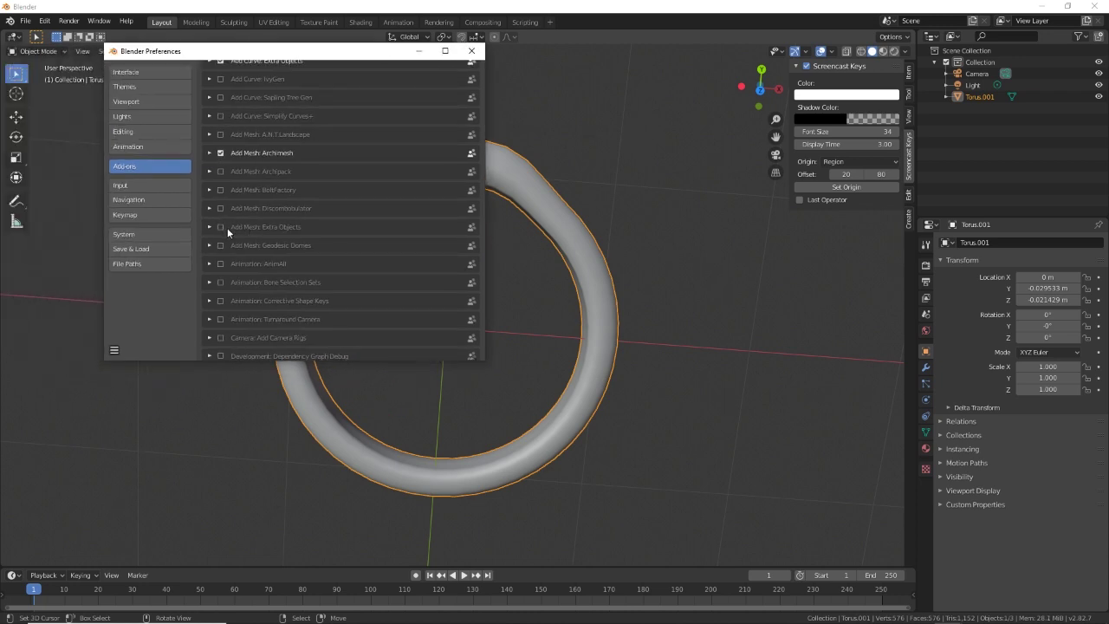
left_click(220, 226)
left_click(114, 350)
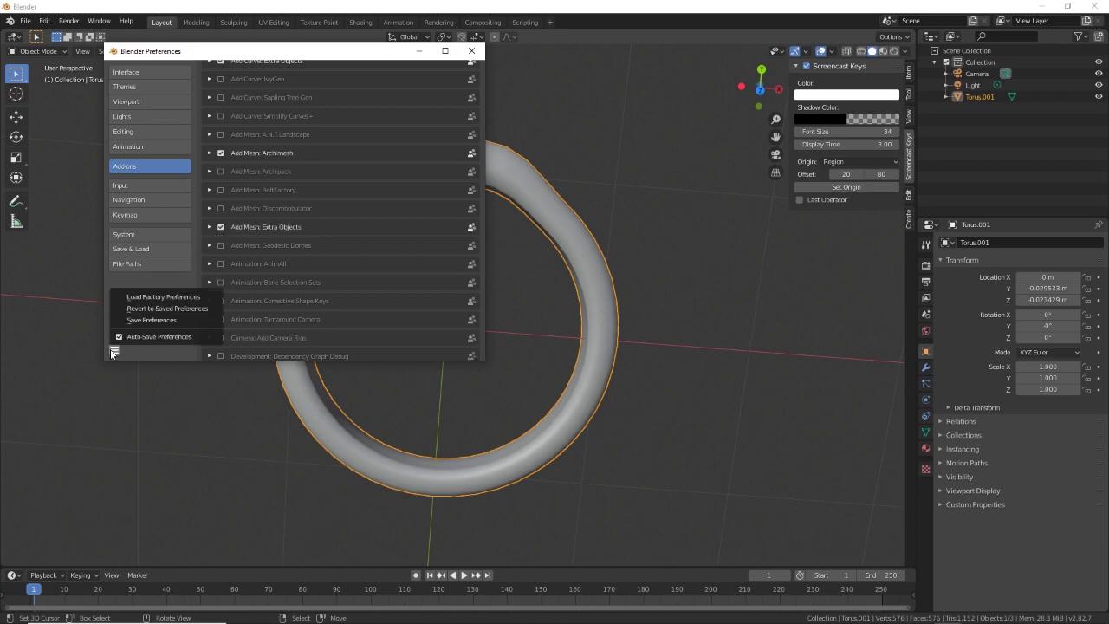
left_click(145, 321)
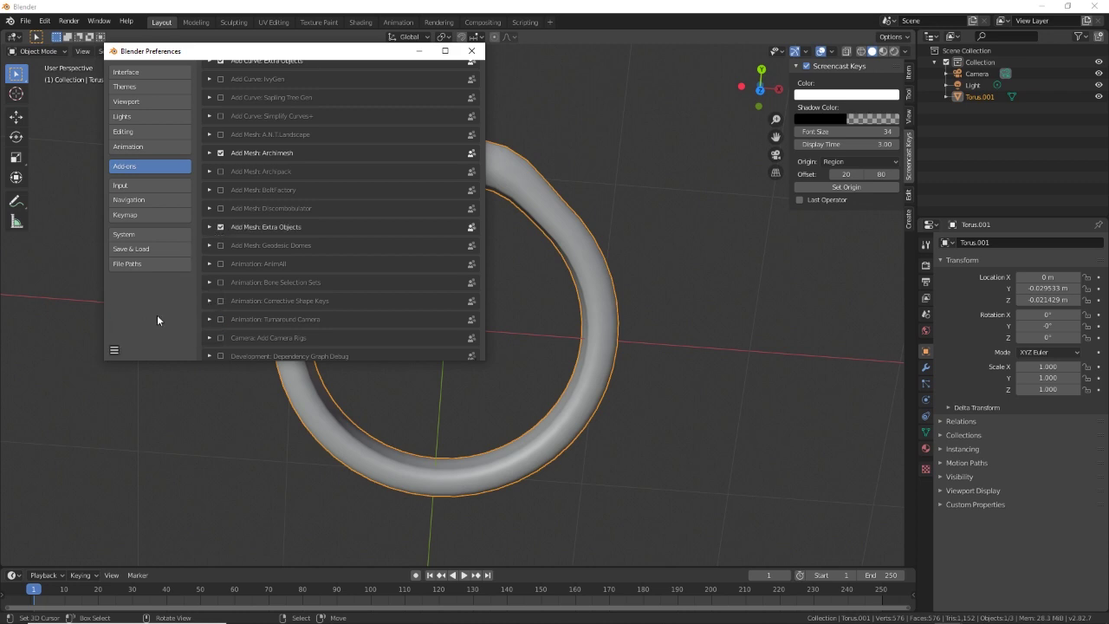
left_click(472, 51)
Try adding a plain Diamond mesh from the Diamonds set, and undo the addition.
key("shift+a")
mouse_move(566, 315)
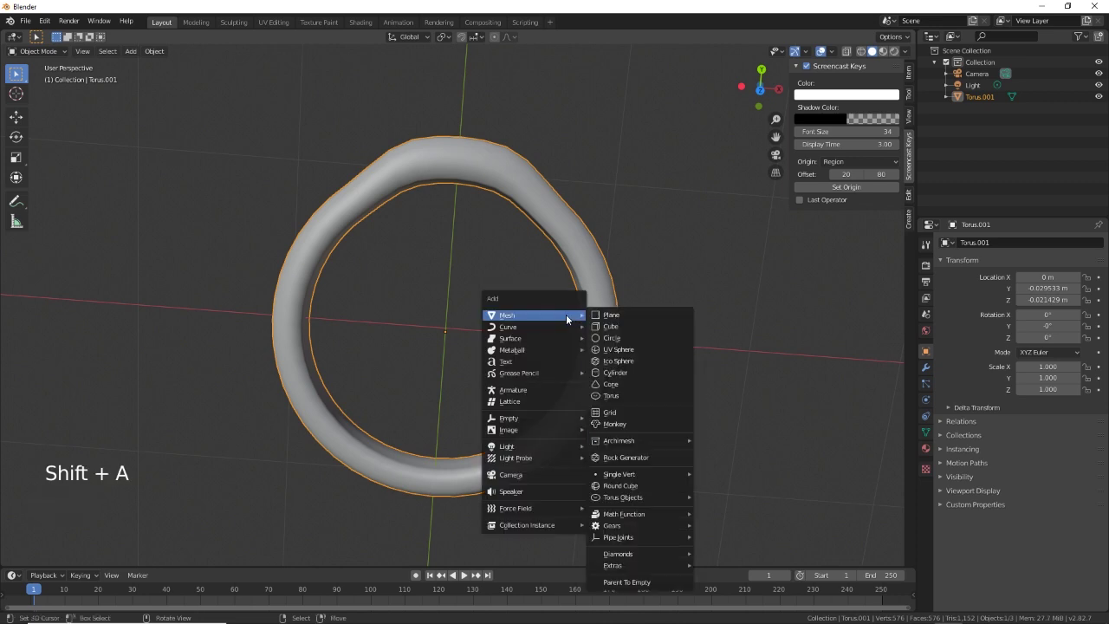
mouse_move(526, 313)
key("shift+a")
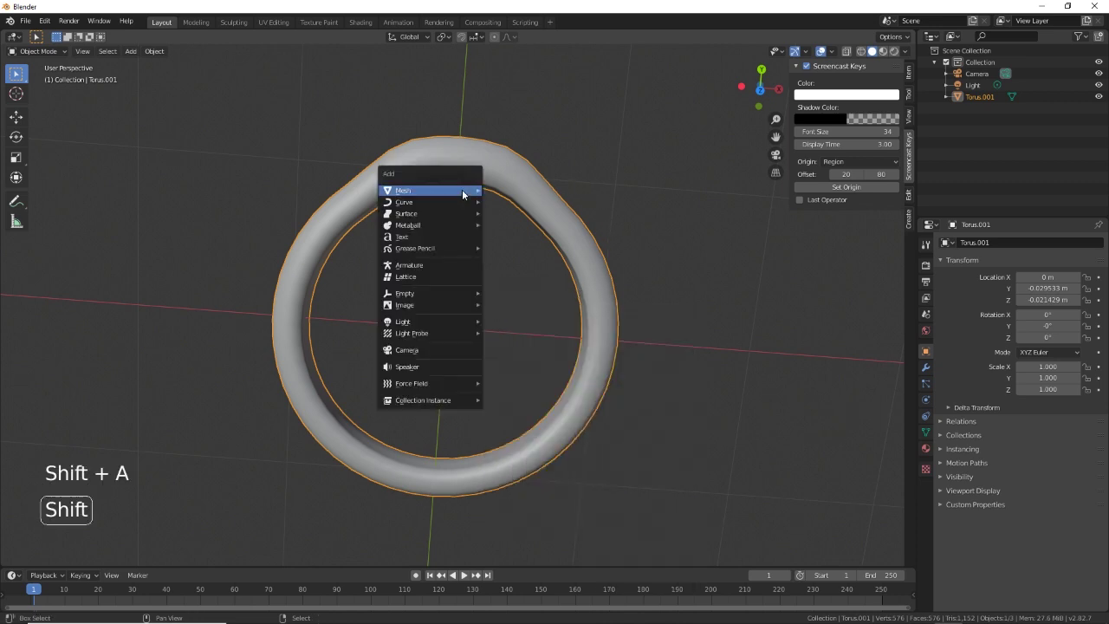
mouse_move(462, 190)
mouse_move(558, 397)
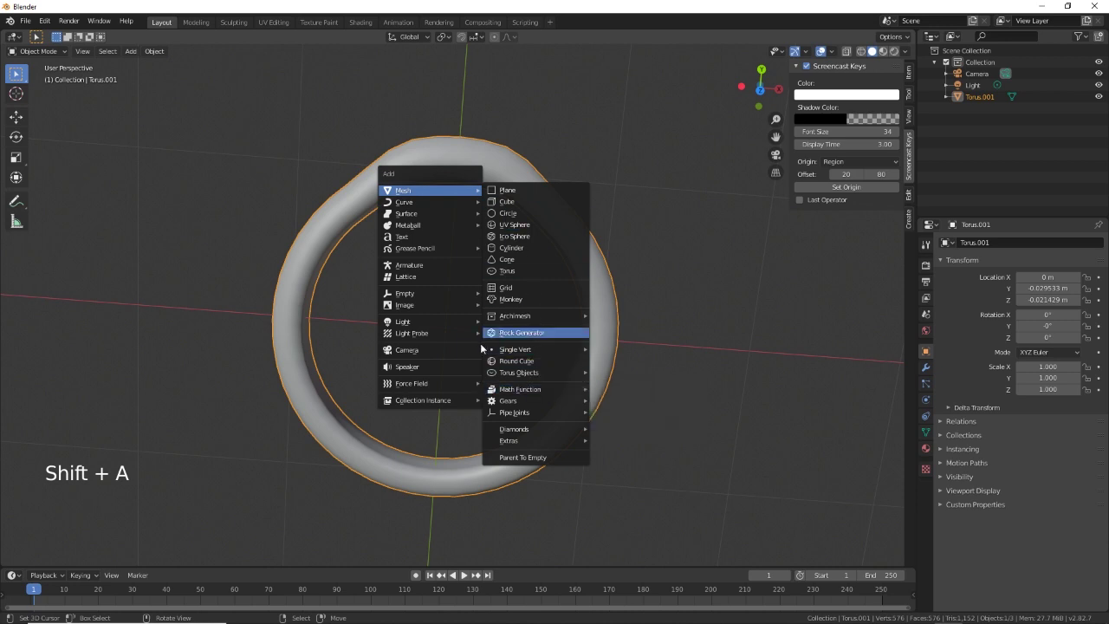
mouse_move(525, 430)
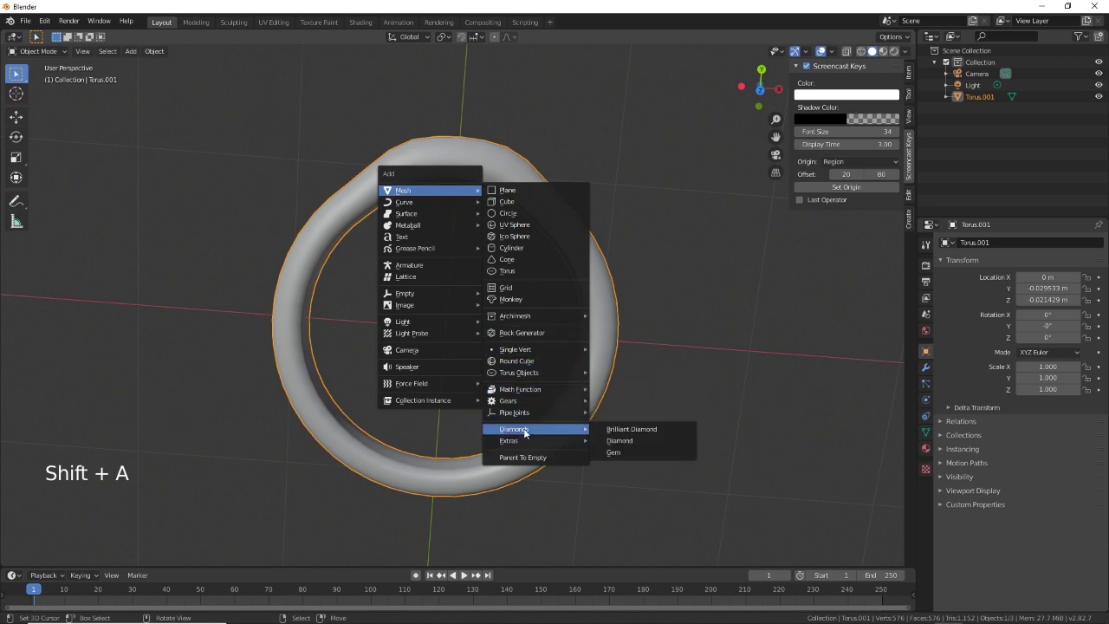
left_click(624, 440)
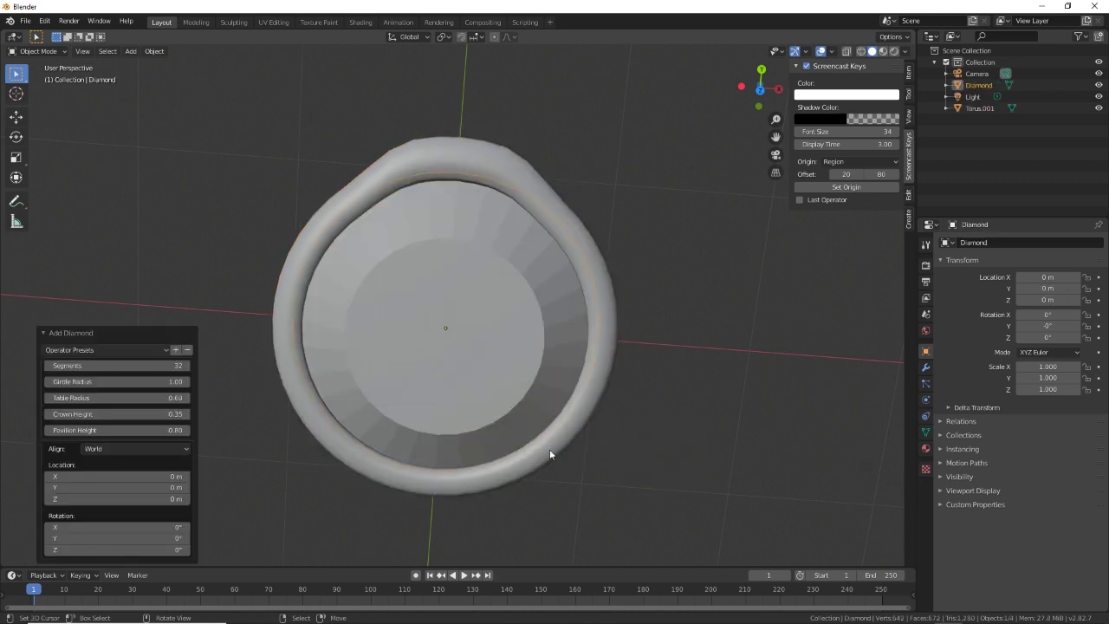
key("ctrl+z")
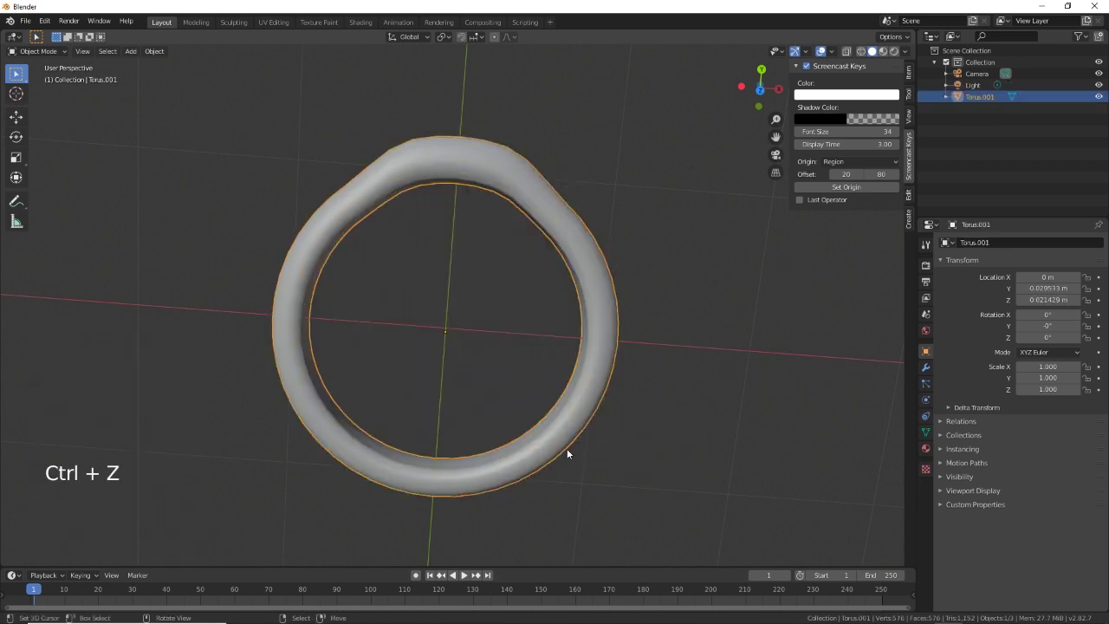
Add a Brilliant Diamond mesh from the Diamonds set at the ring's centre.
key("shift+a")
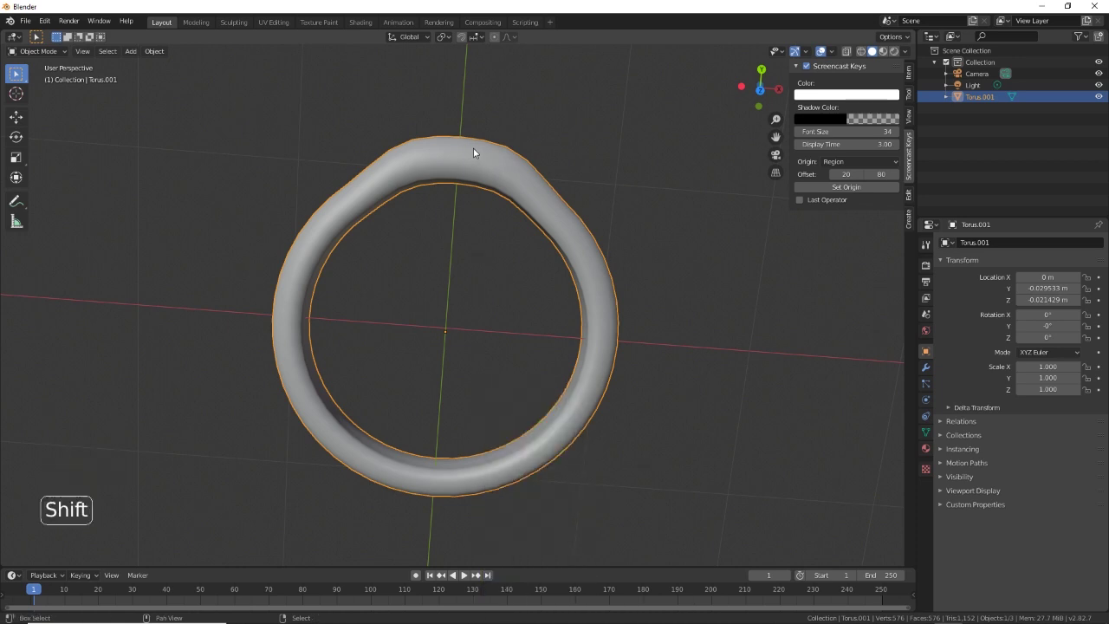
key("shift+a")
mouse_move(444, 148)
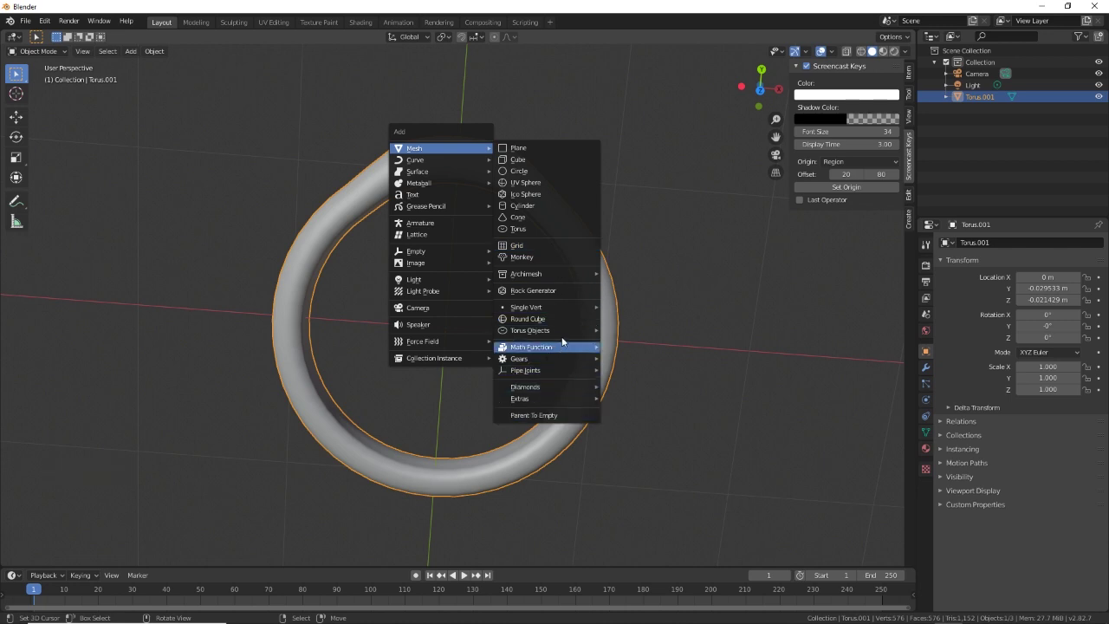
left_click(621, 383)
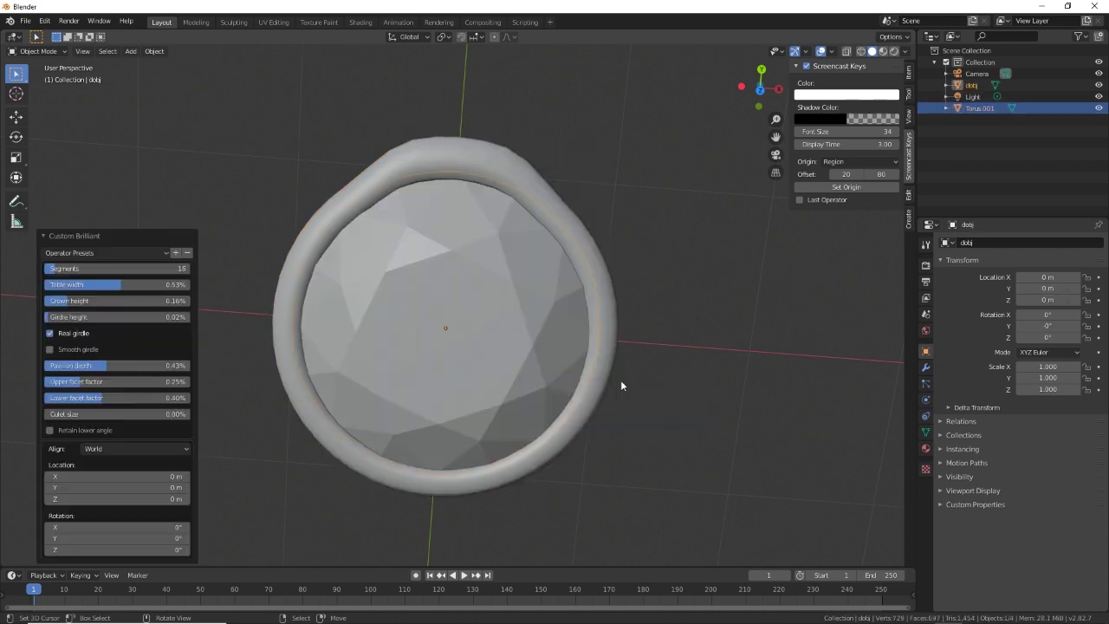
Set the brilliant diamond's segments to 17 and its pavilion depth to 0.32%.
middle_click_drag(618, 411, 572, 320)
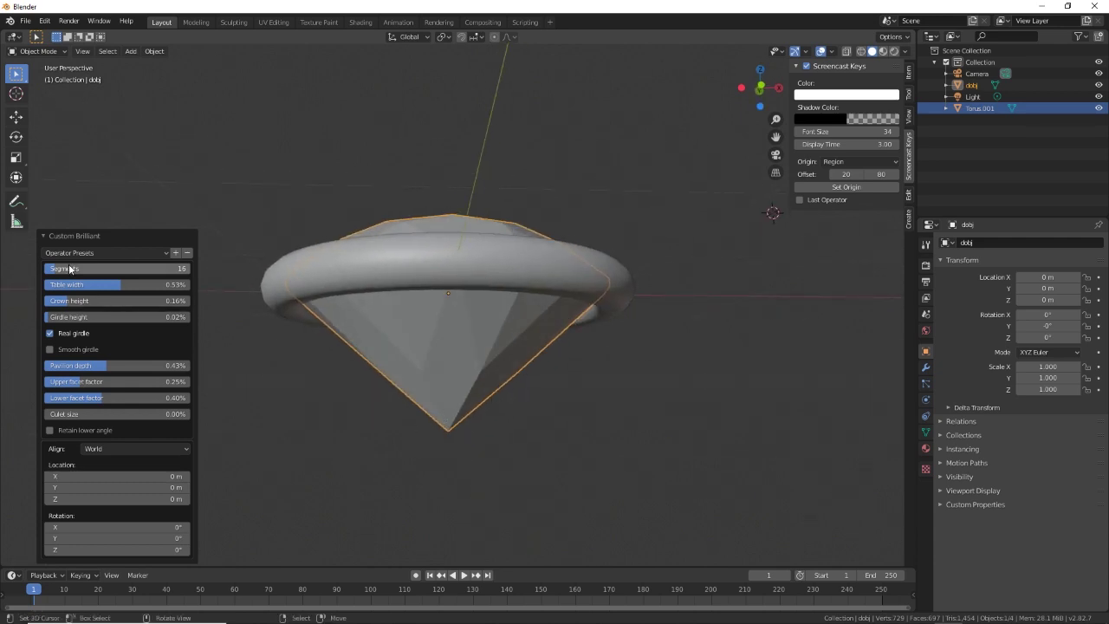
middle_click(134, 378)
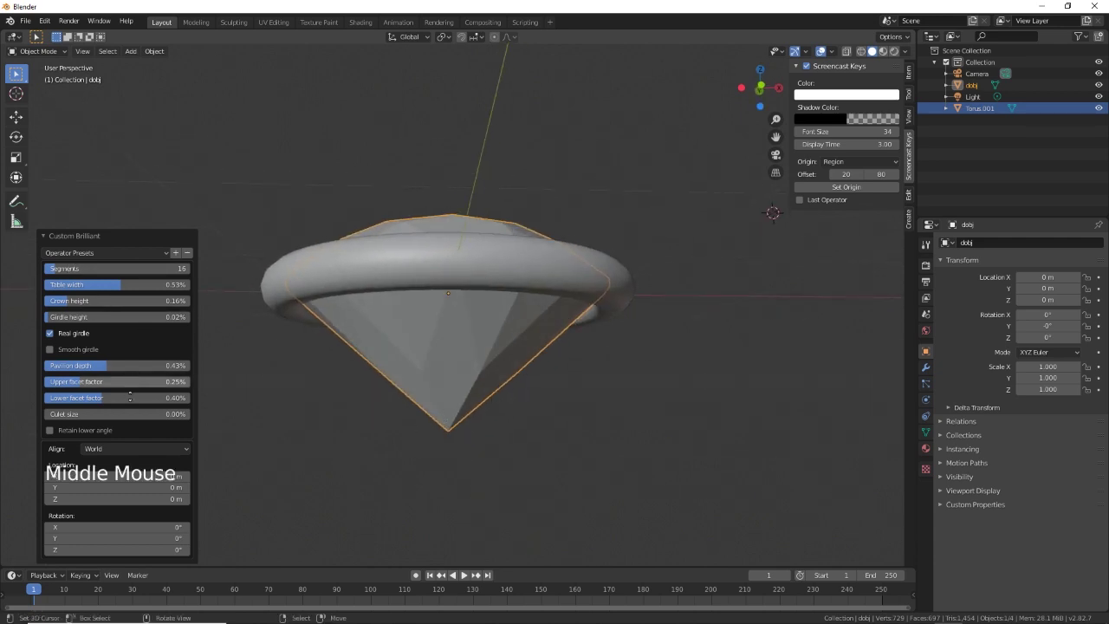
middle_click_drag(377, 374, 364, 434)
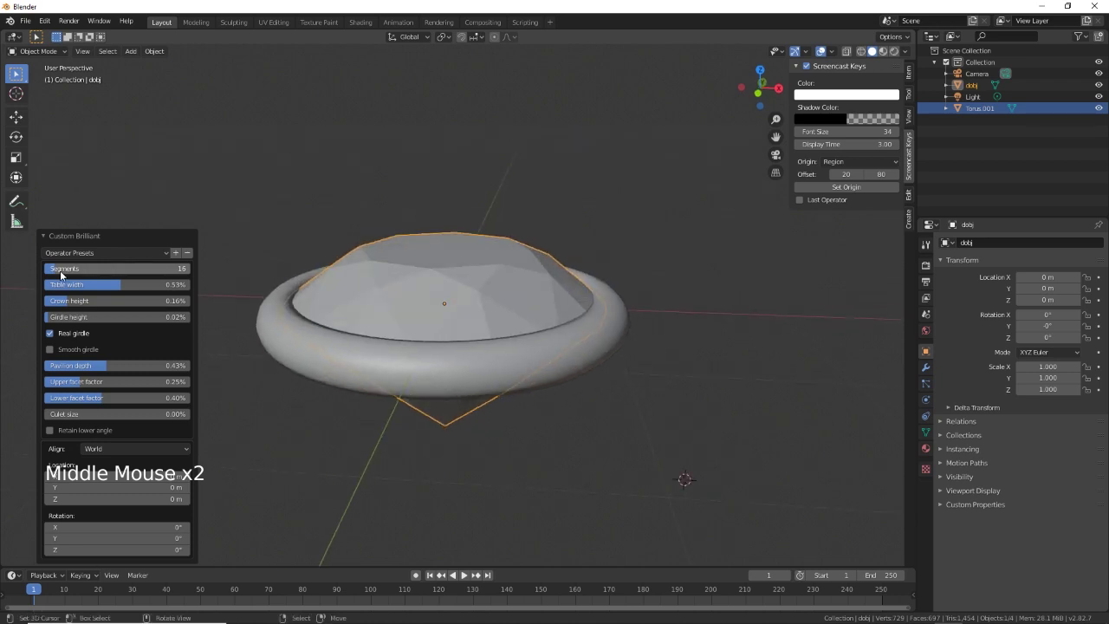
left_click_drag(66, 276, 68, 275)
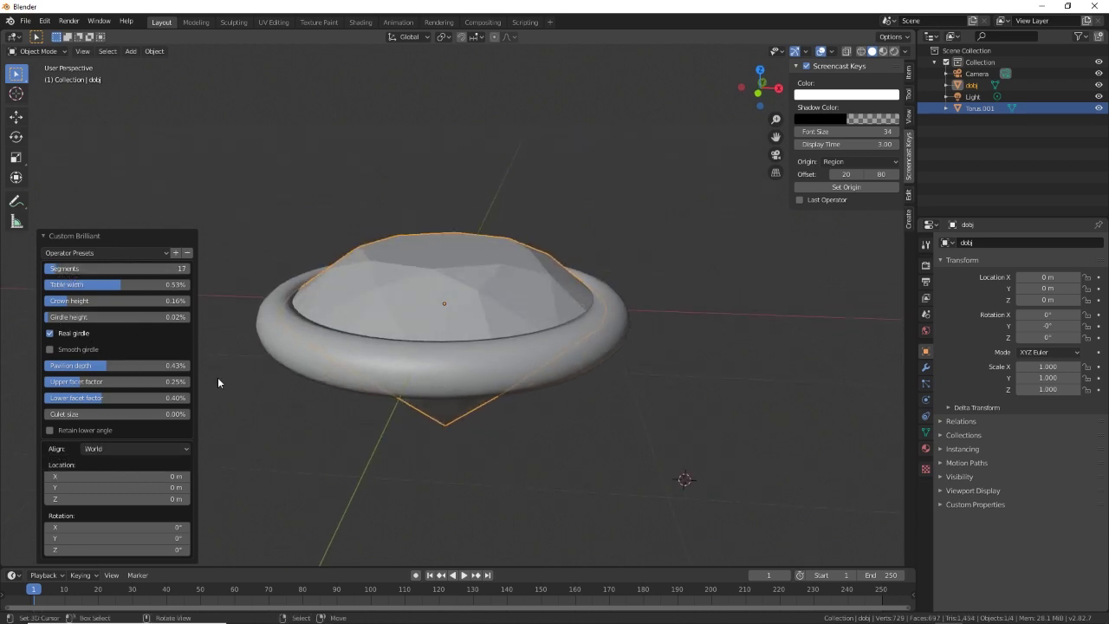
middle_click_drag(357, 465, 357, 446)
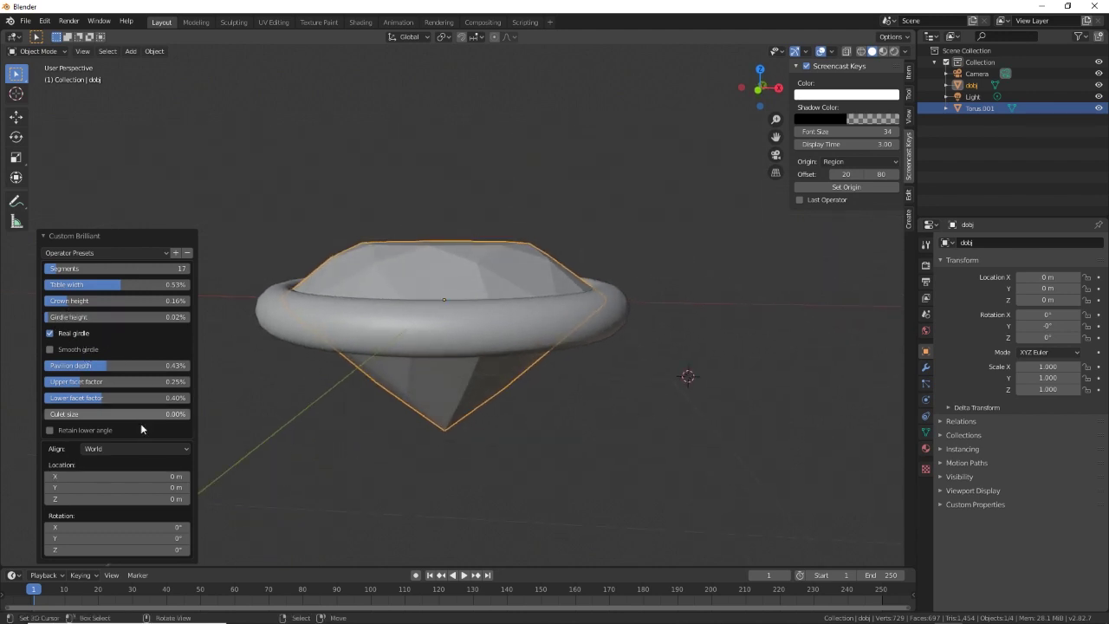
scroll(137, 476, "down", 4)
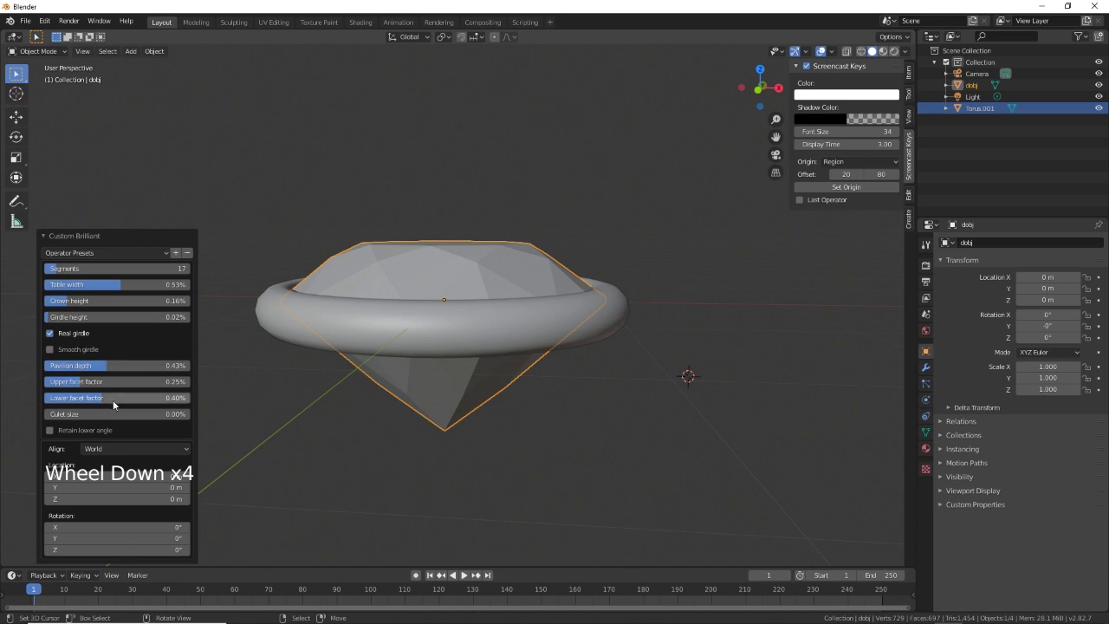
left_click_drag(101, 368, 79, 368)
middle_click_drag(390, 457, 344, 478)
middle_click_drag(334, 498, 346, 494)
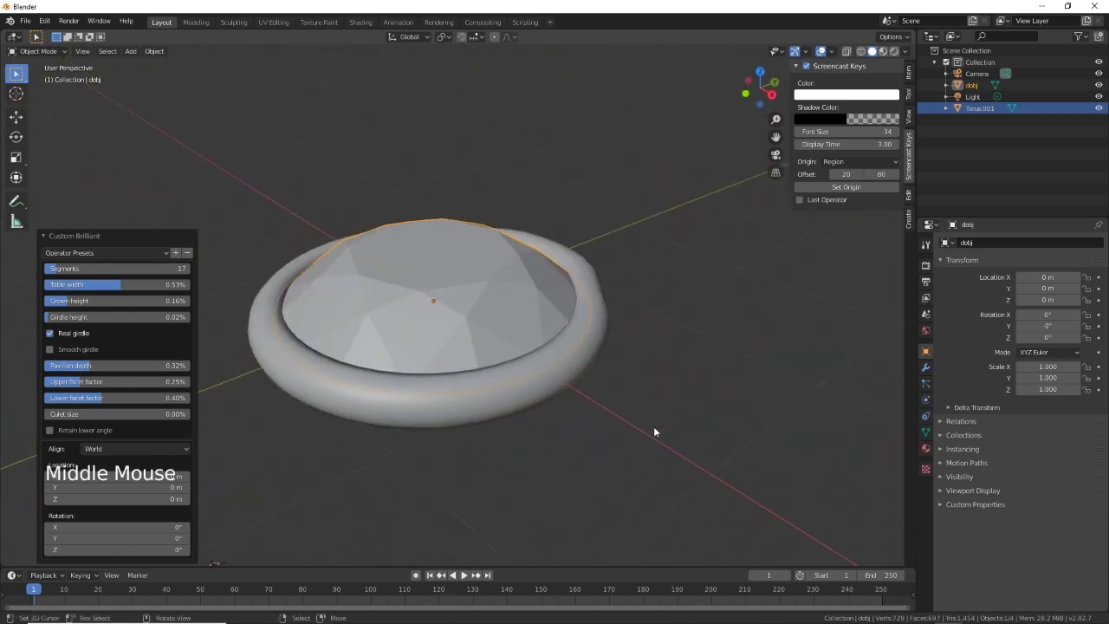
Select only the diamond and scale it uniformly to 0.293.
key("a")
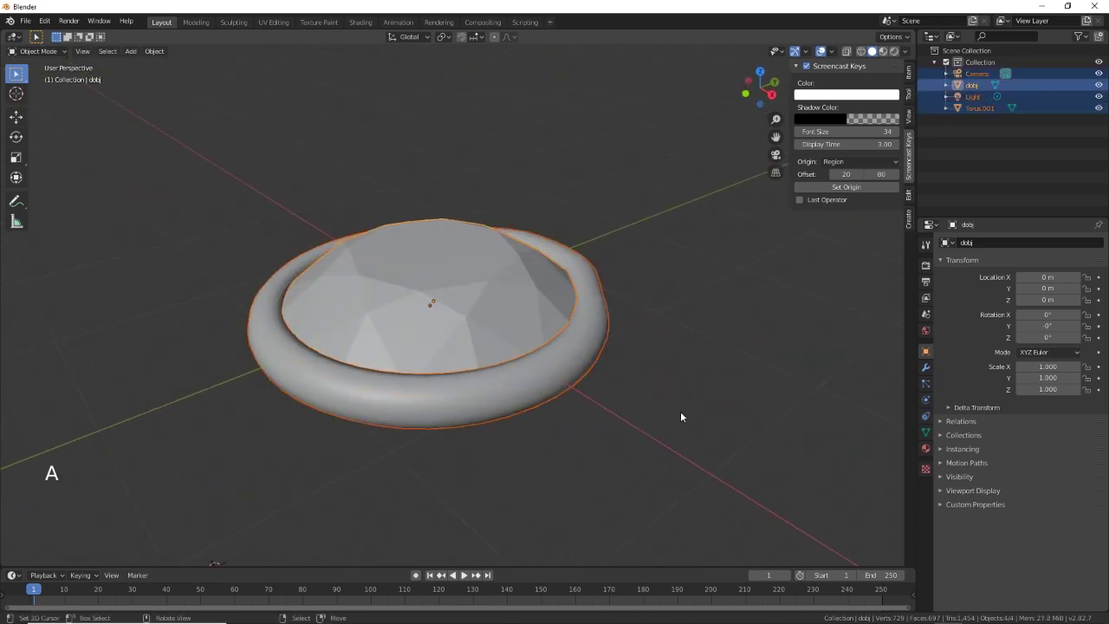
right_click(524, 316)
key("a")
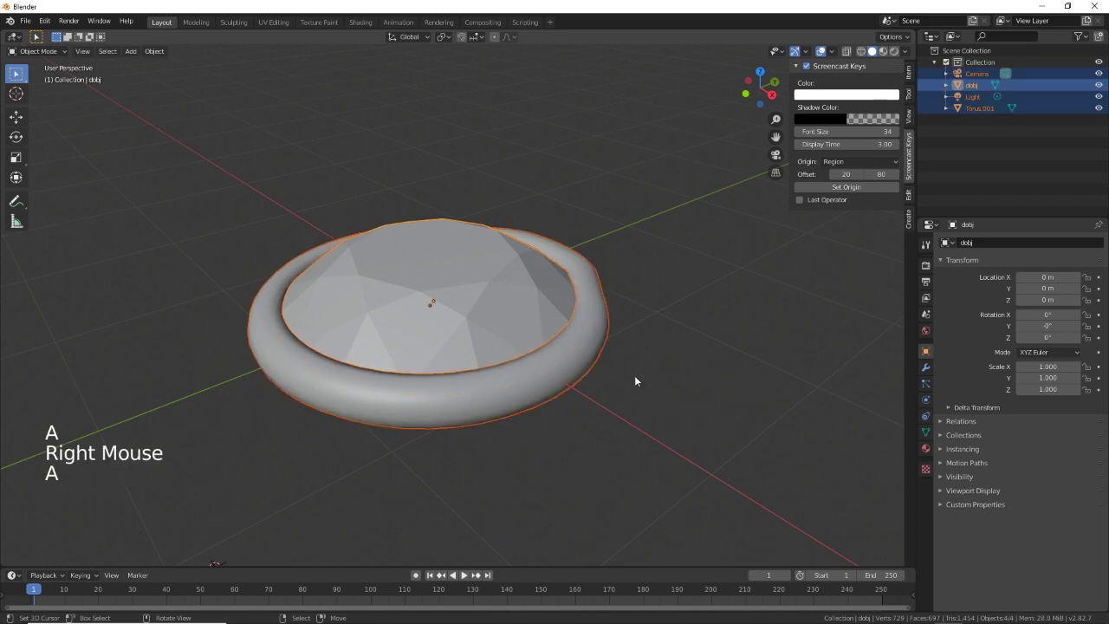
right_click(586, 321)
key("s")
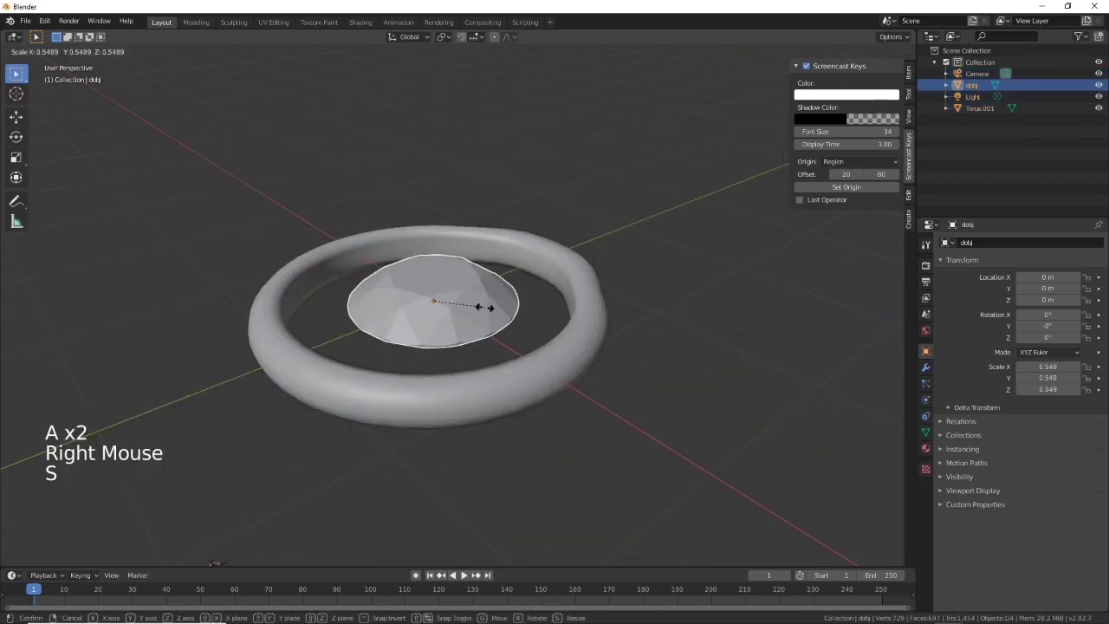
left_click(458, 299)
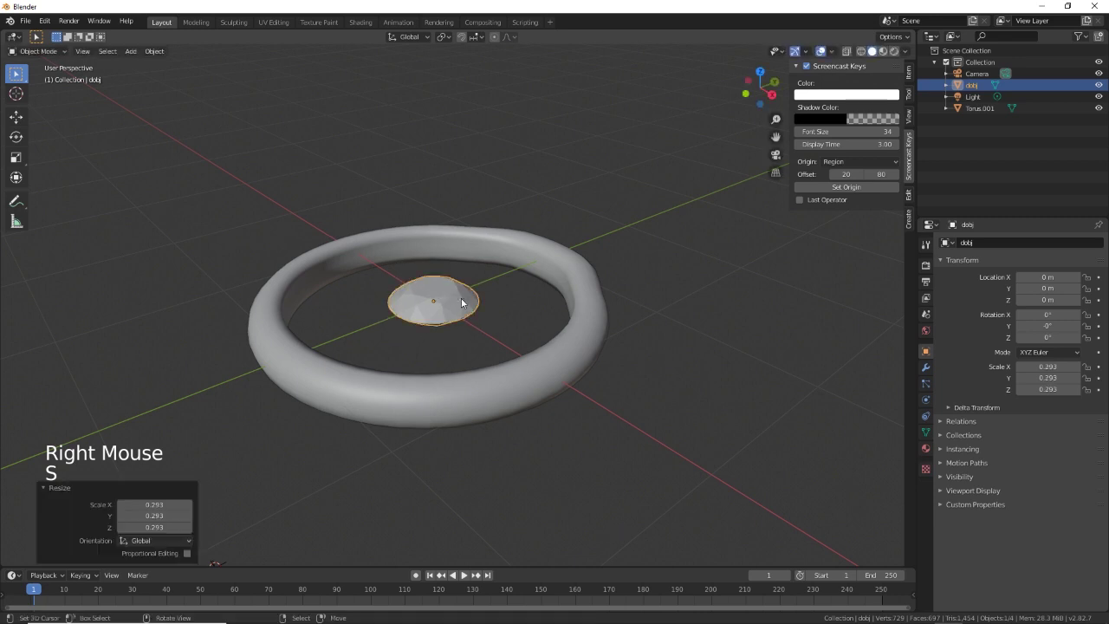
Rotate the diamond by -9090° about the global X axis, pointing its tip away from the ring's raised section.
middle_click_drag(507, 394, 571, 463)
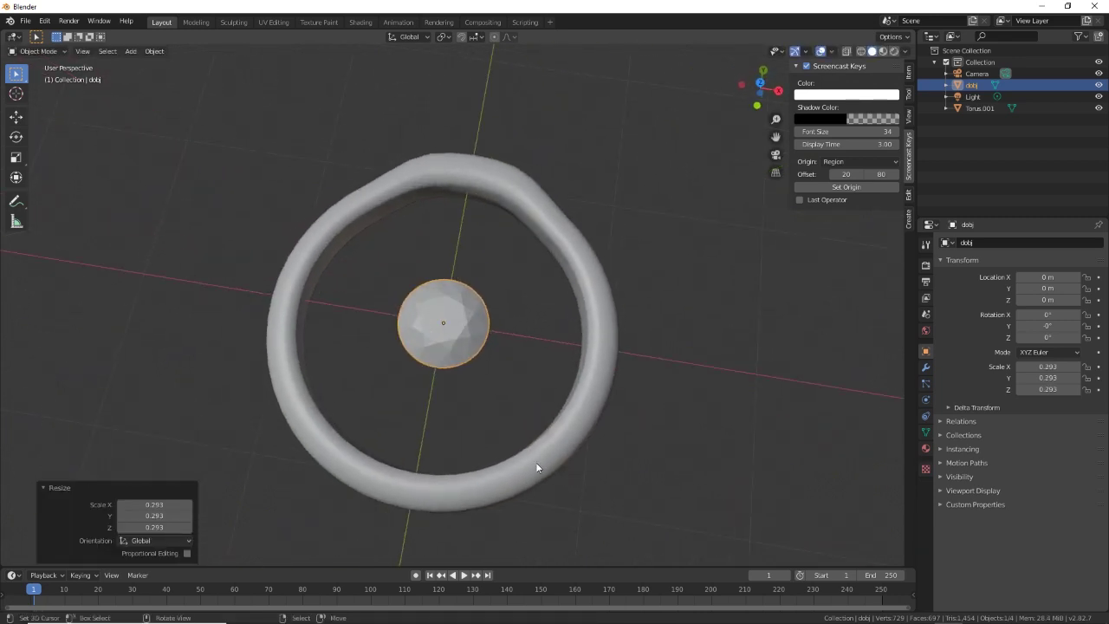
key("r")
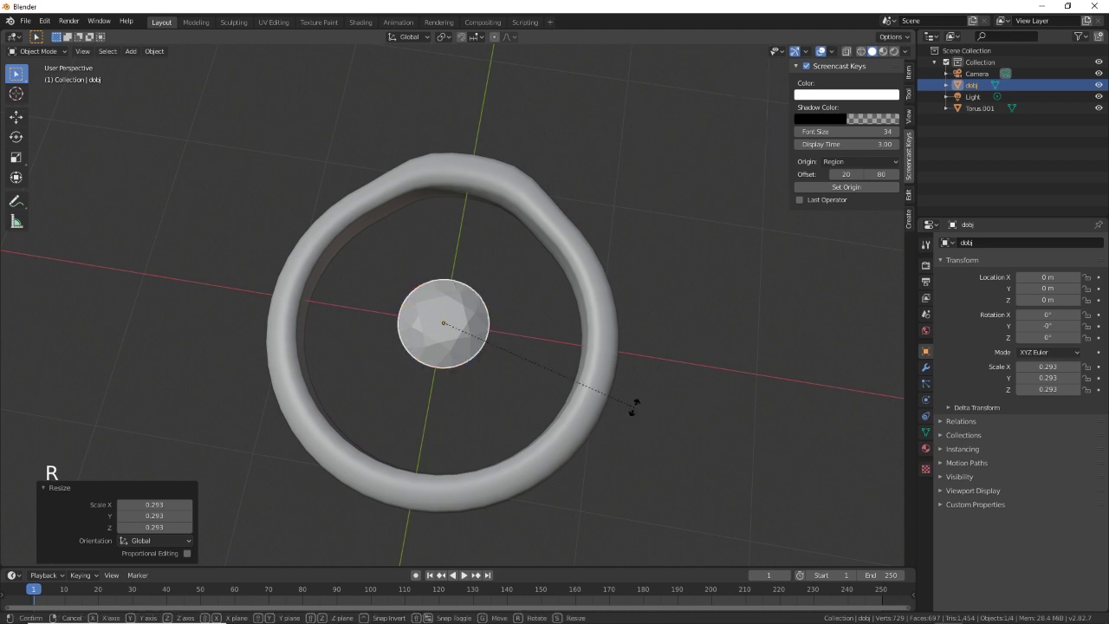
type("x")
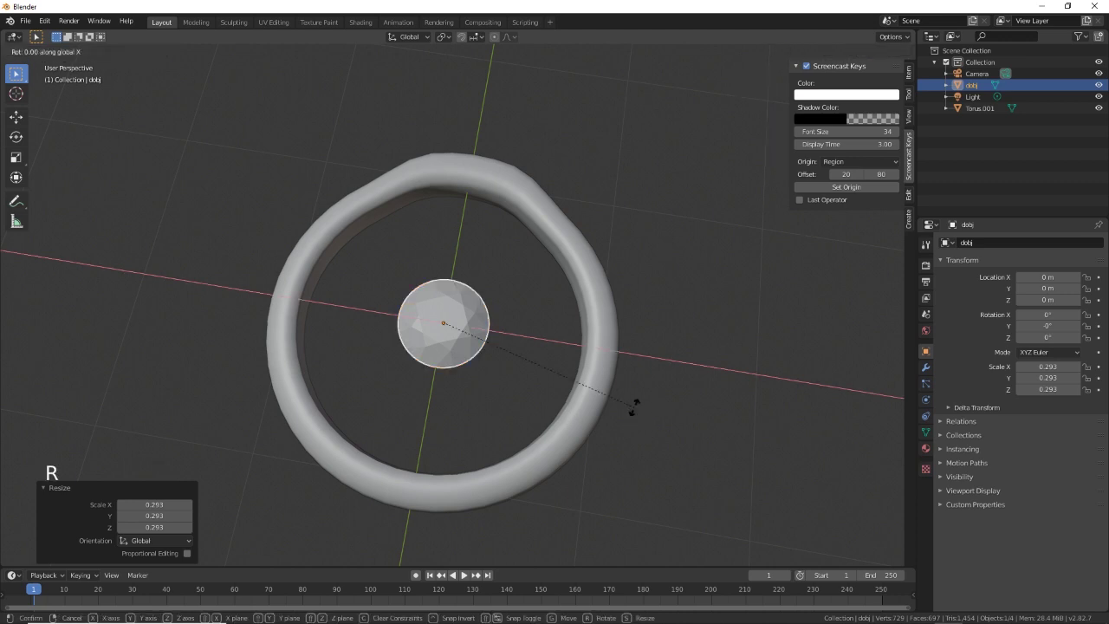
type("90")
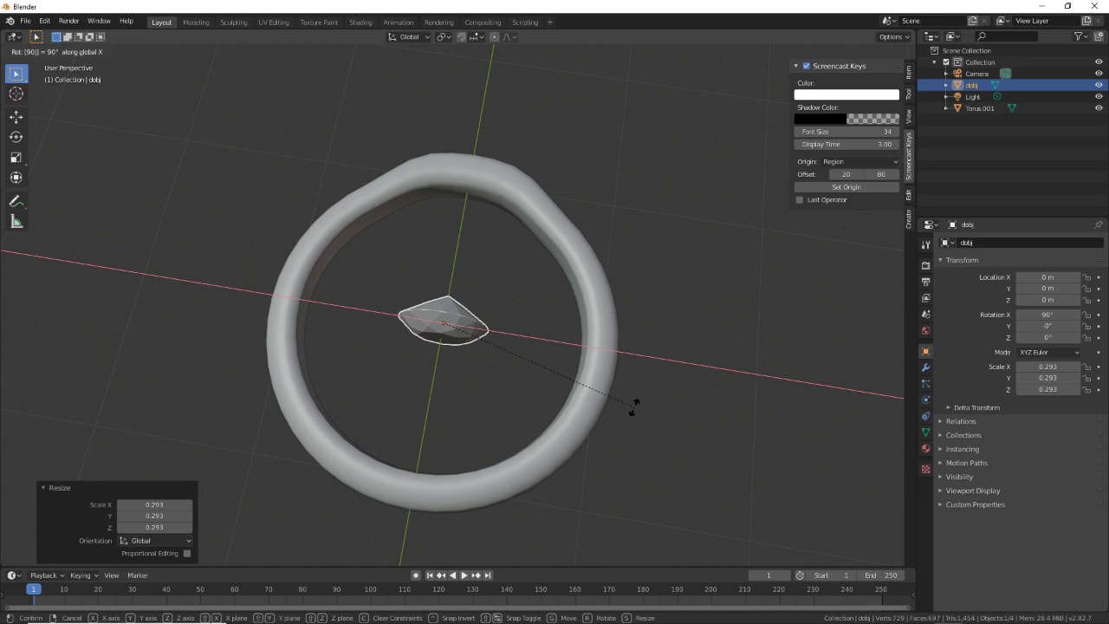
type("-9")
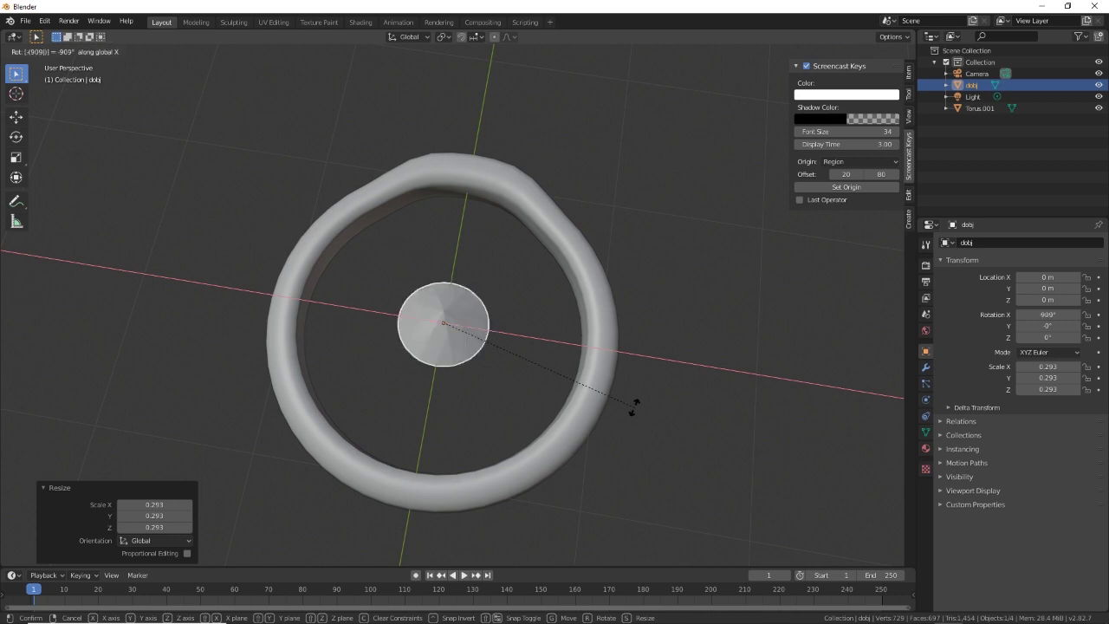
type("0")
key("Return")
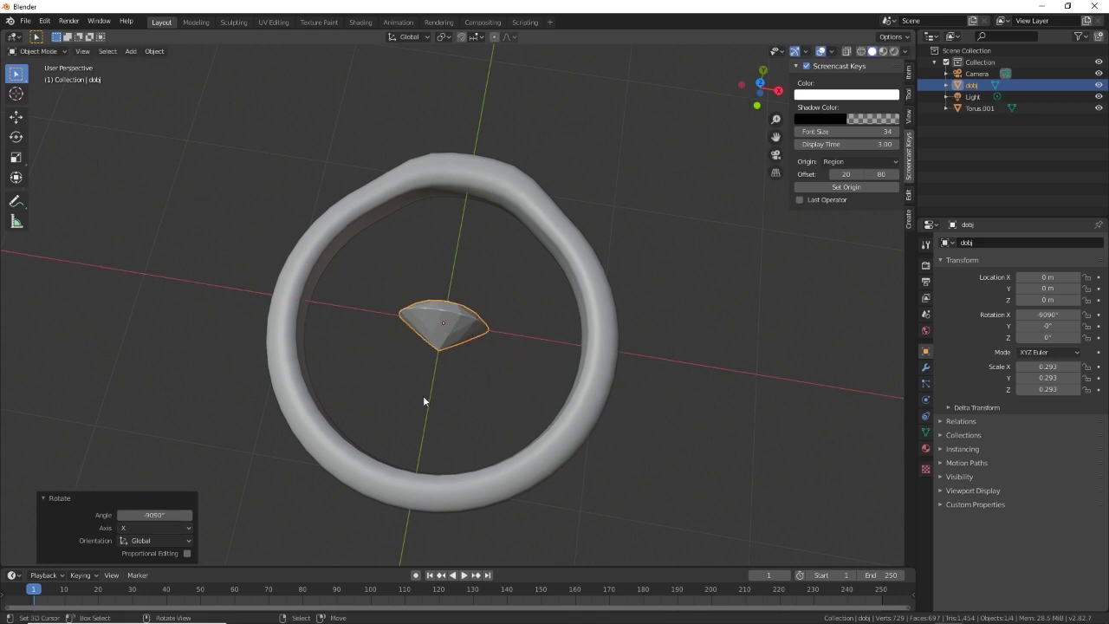
middle_click_drag(424, 400, 438, 425)
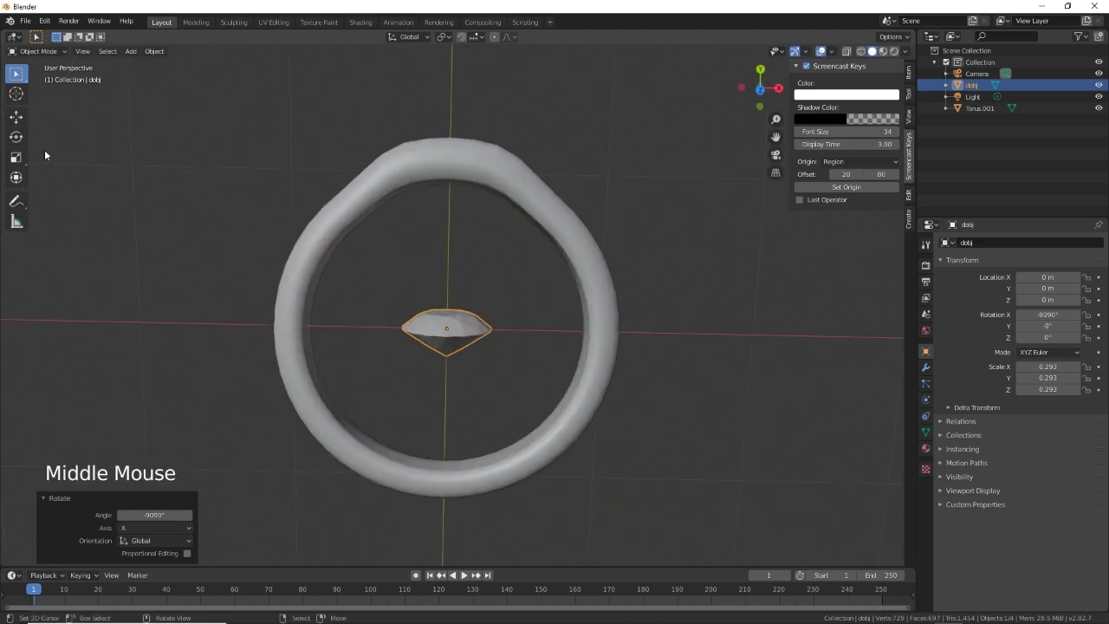
Move the diamond 1.51 m along the Y axis so it sits beyond the ring's raised section.
left_click(16, 117)
left_click_drag(456, 285, 442, 51)
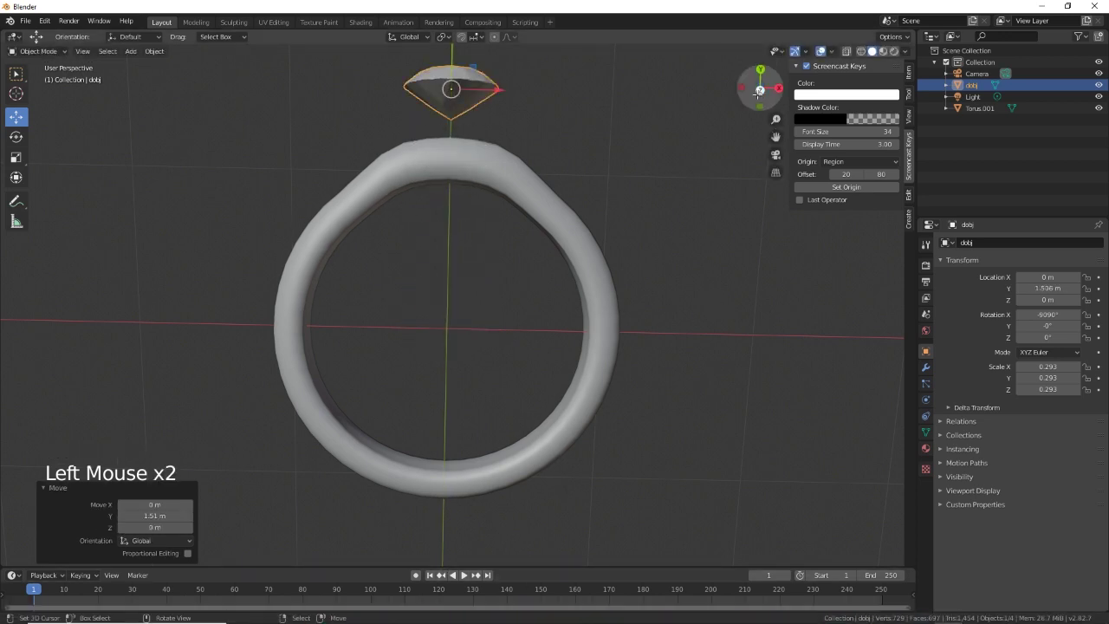
middle_click_drag(648, 299, 570, 386)
middle_click_drag(473, 283, 464, 172)
middle_click_drag(427, 312, 426, 419)
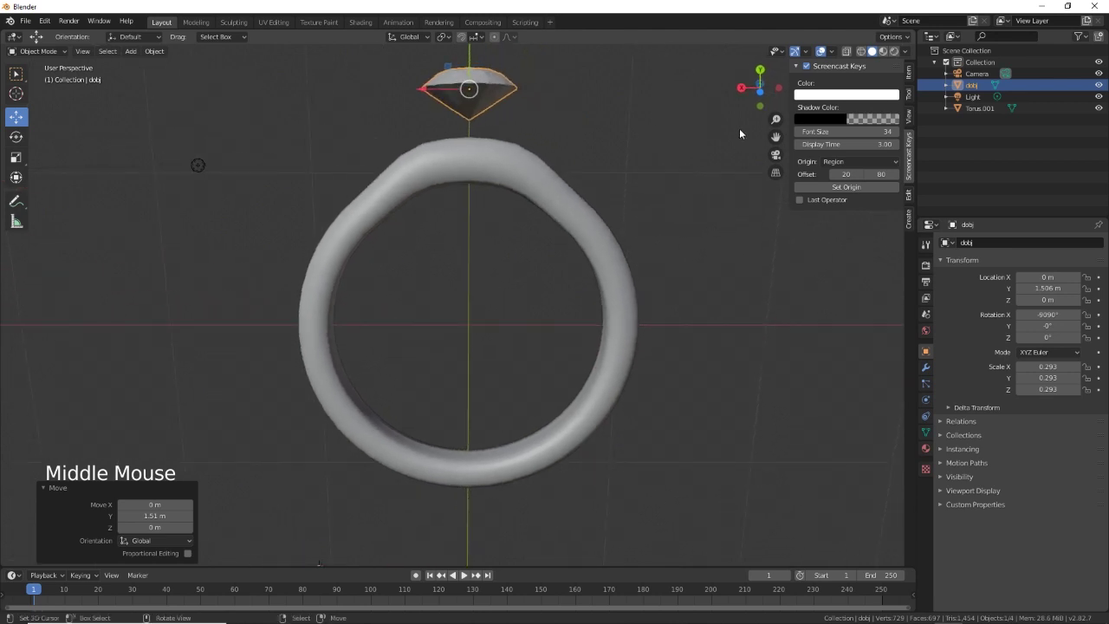
left_click(758, 92)
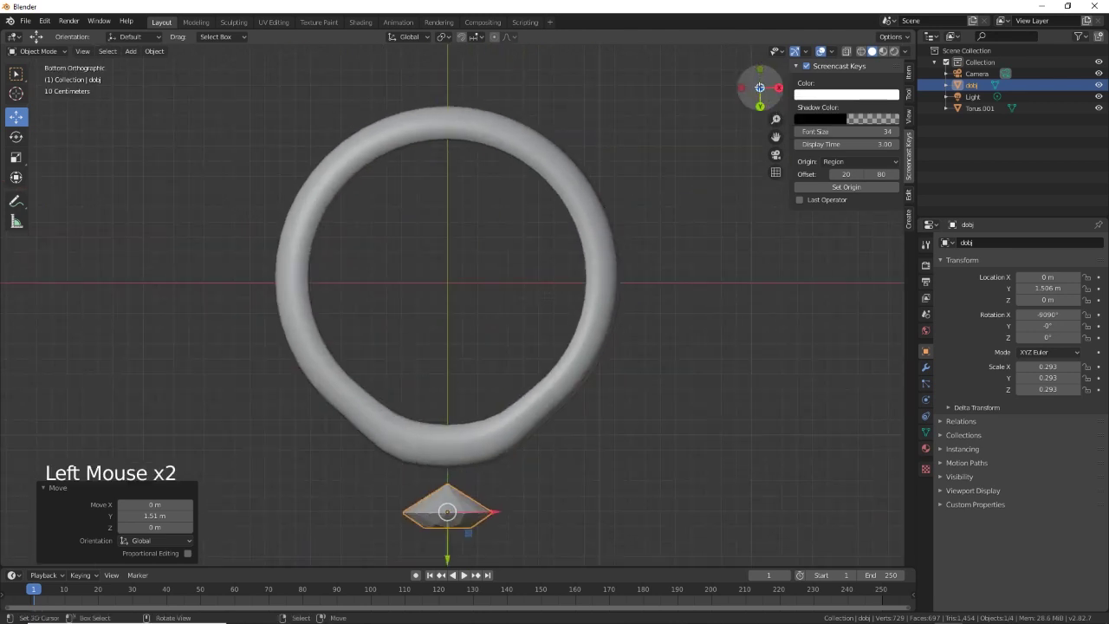
left_click(760, 87)
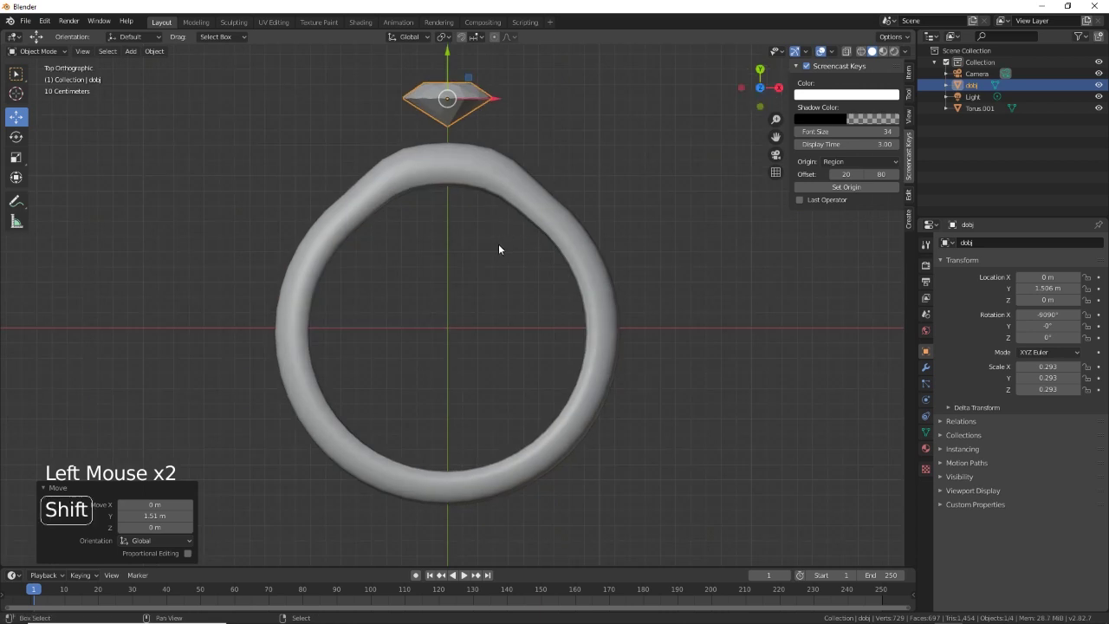
Add a UV sphere mesh and switch the viewport to wireframe shading.
key("shift+a")
mouse_move(483, 245)
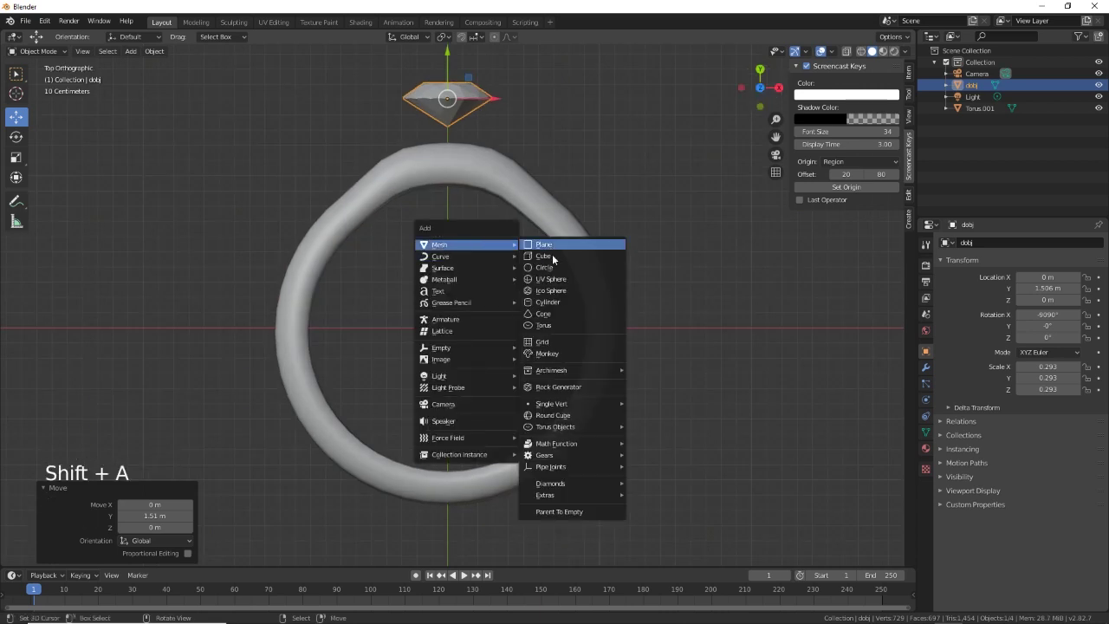
left_click(550, 279)
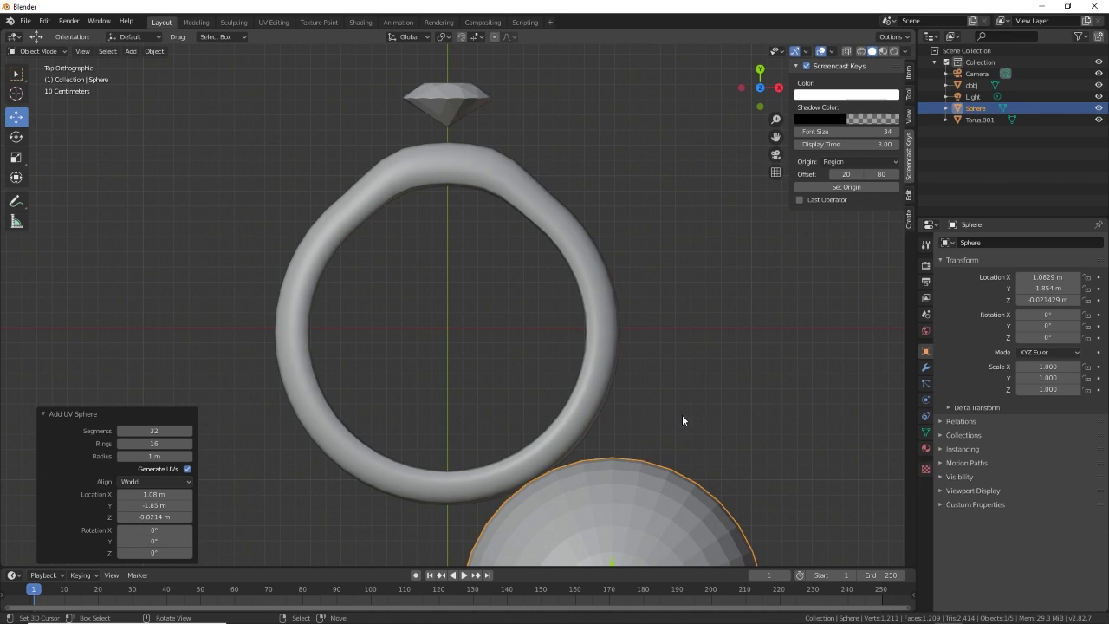
scroll(681, 414, "down", 3)
middle_click_drag(674, 441, 576, 346)
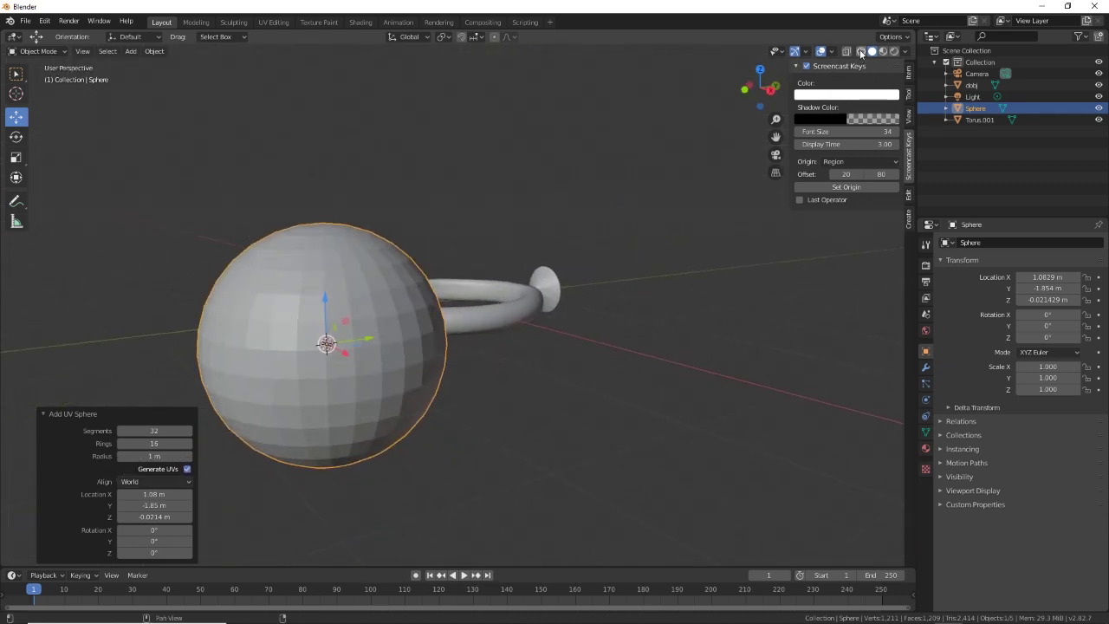
left_click(771, 90)
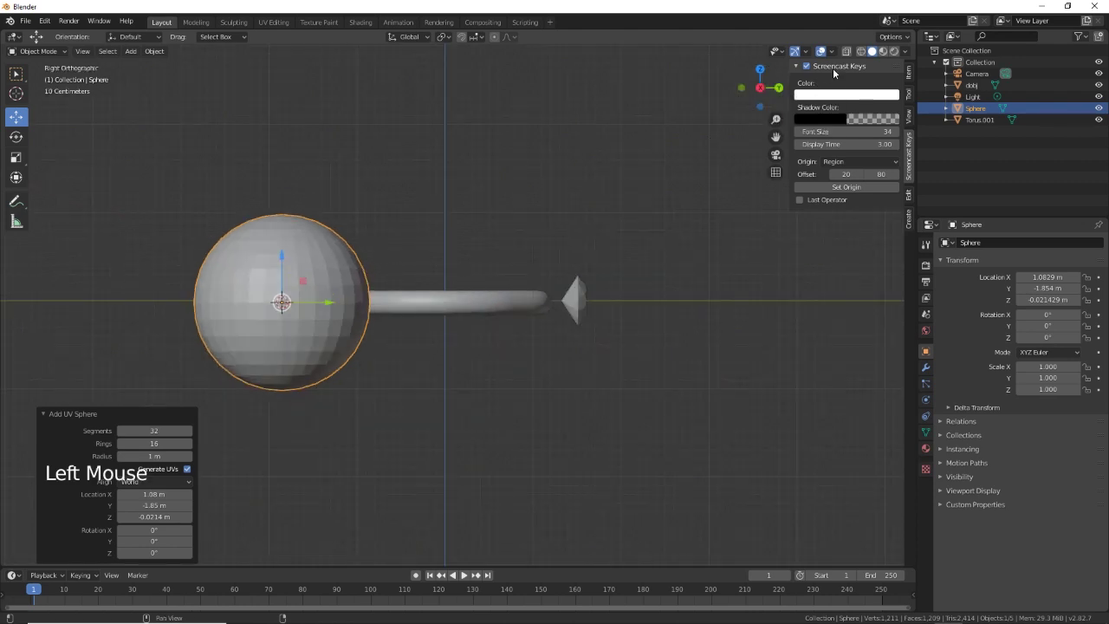
left_click(859, 51)
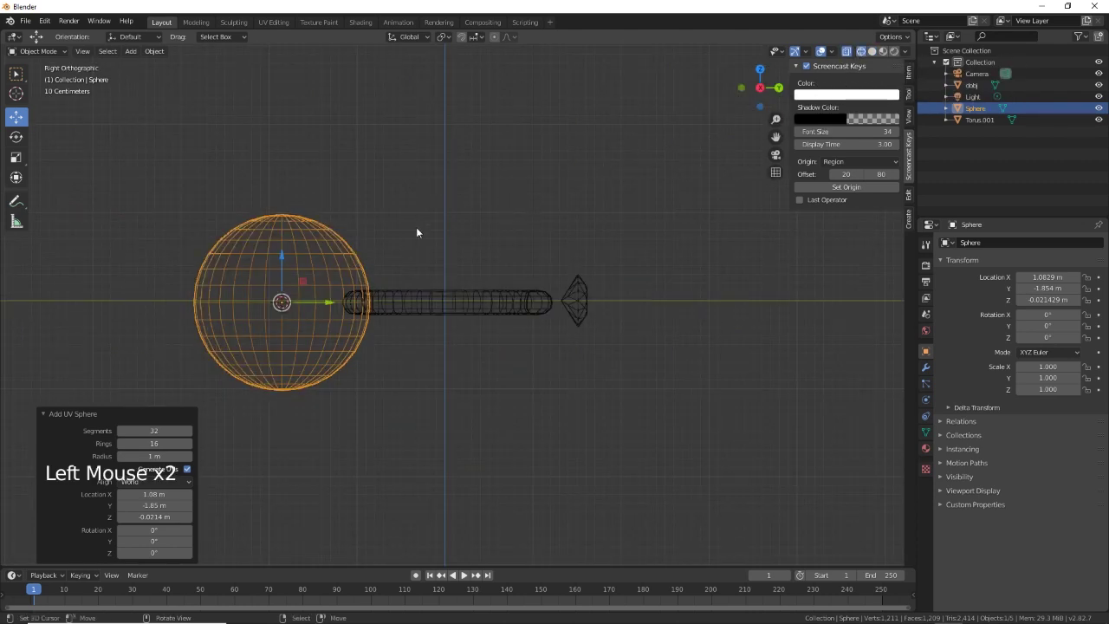
Delete the vertices of the sphere's upper half above its equator, leaving an open hemisphere.
key("Tab")
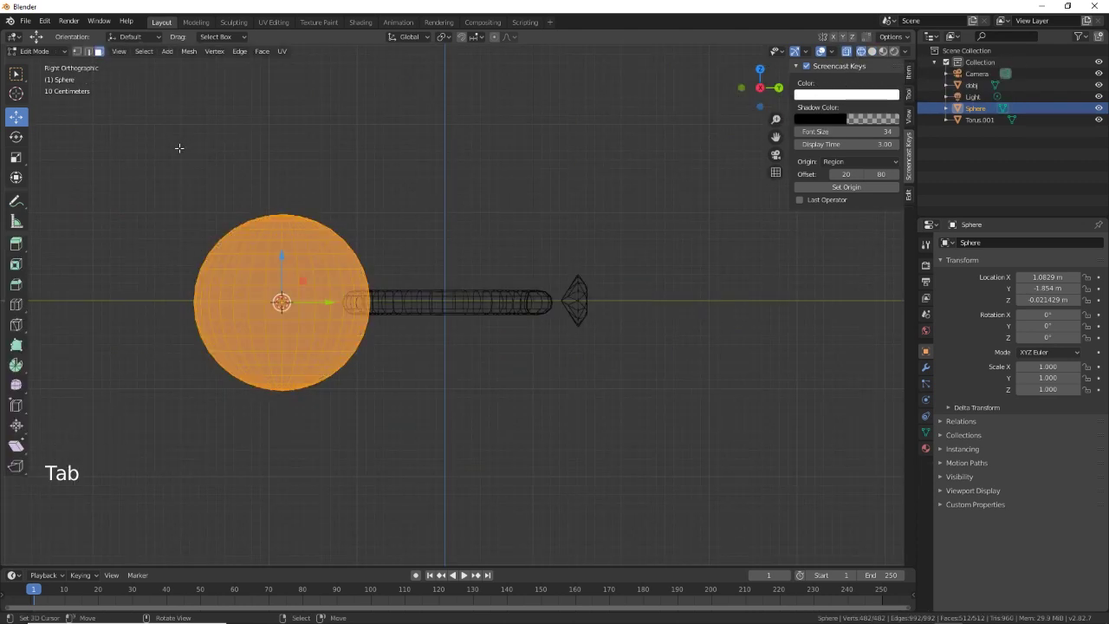
key("1")
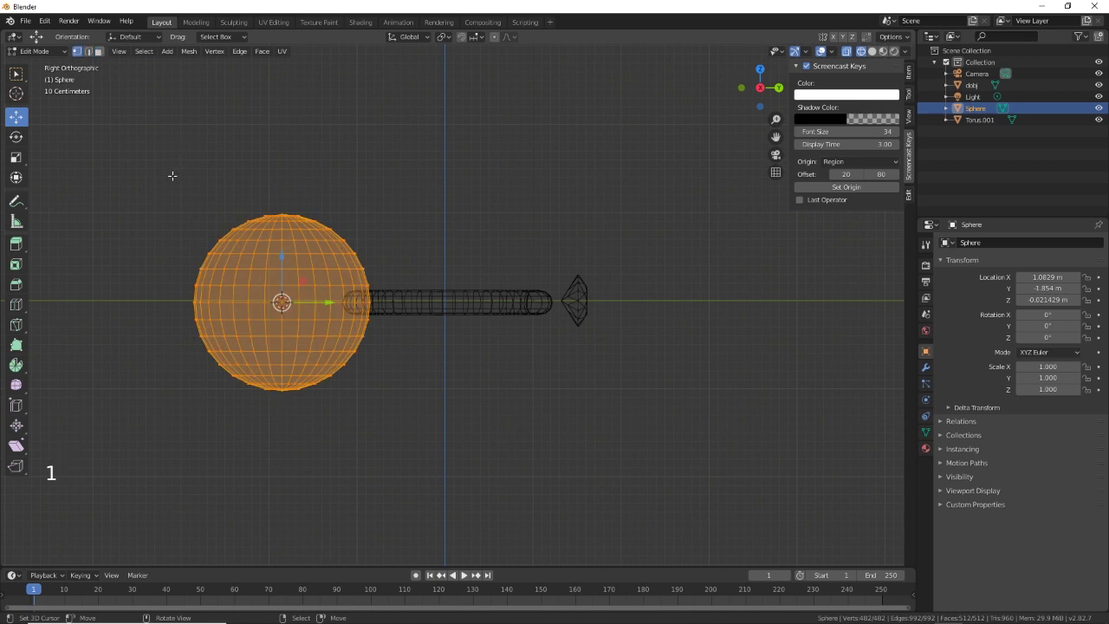
key("a")
key("a")
key("a")
key("ctrl+b")
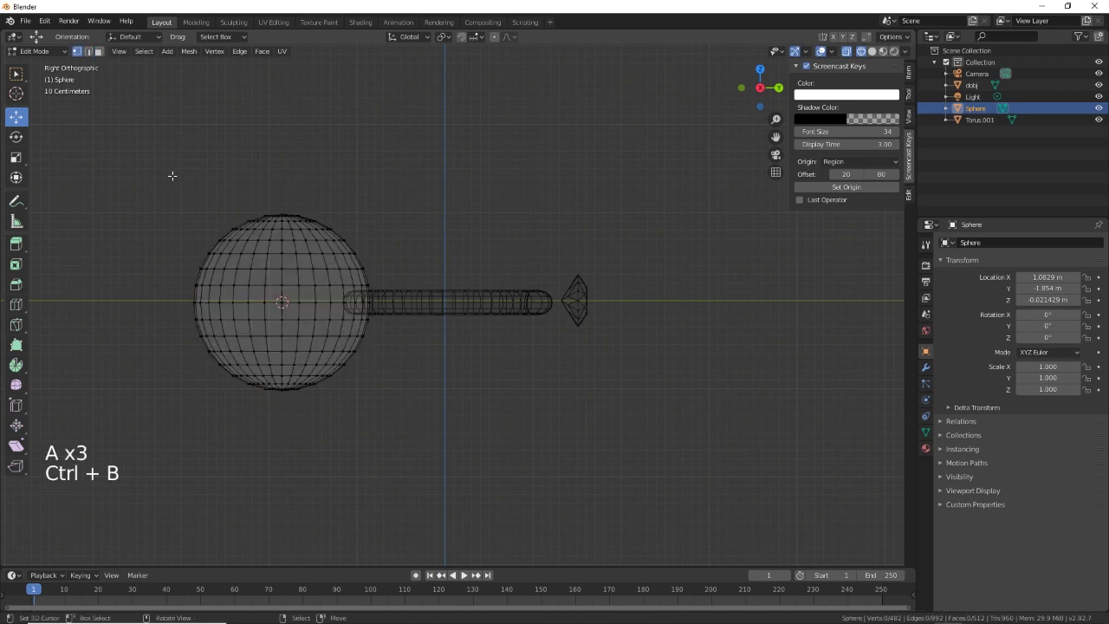
left_click_drag(154, 156, 396, 291)
key("Delete")
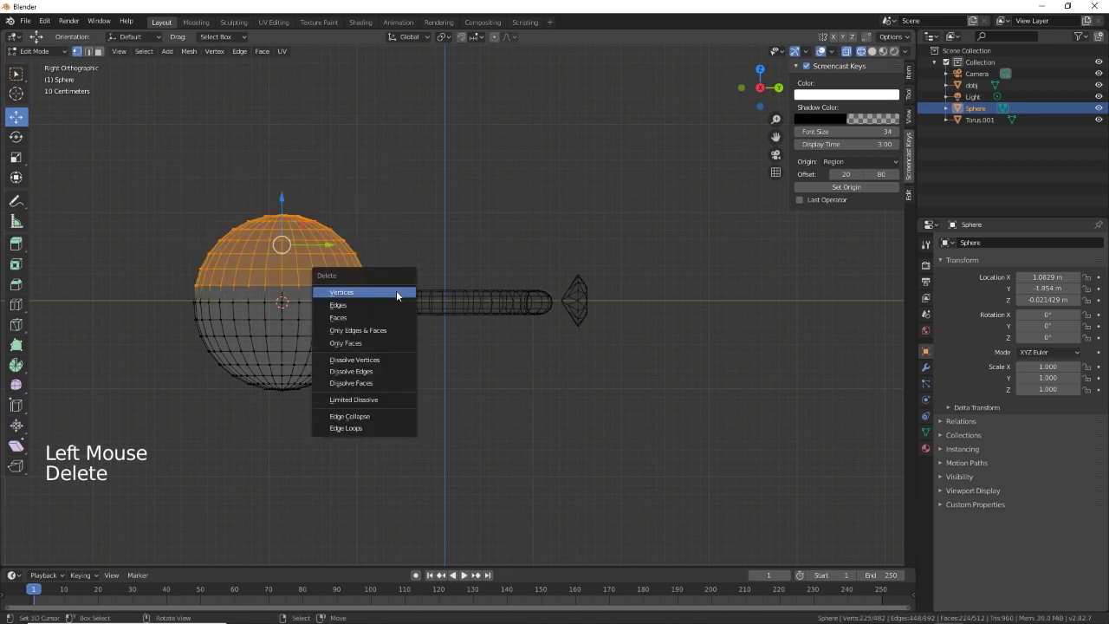
left_click(396, 293)
Extrude the hemisphere's open rim edge loop and scale it inward to 0.929.
middle_click_drag(354, 364, 385, 406)
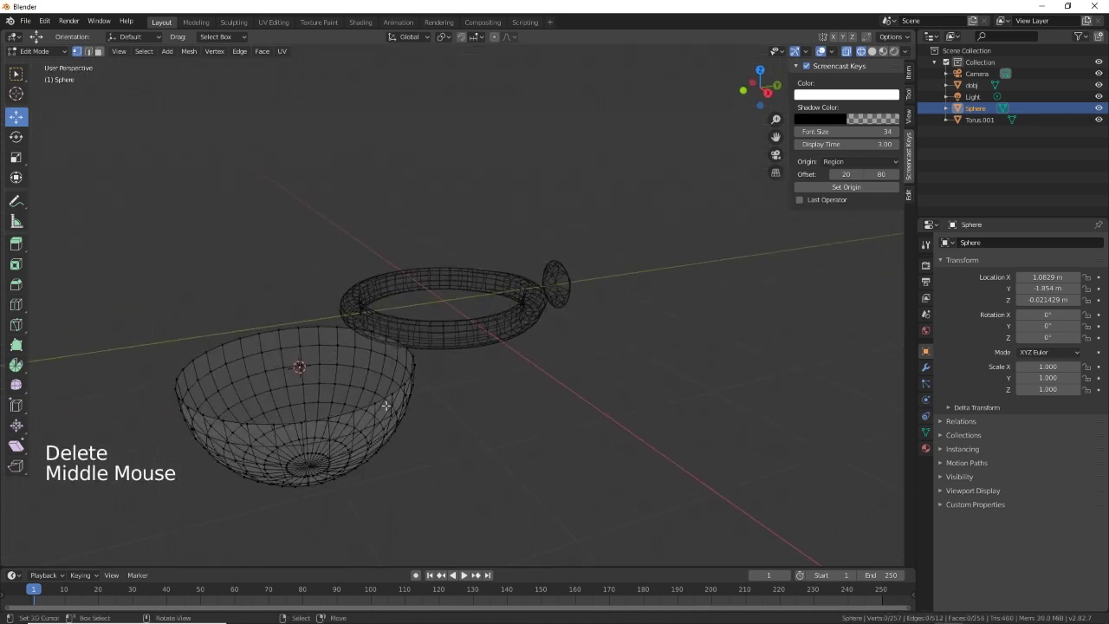
right_click(386, 404, "alt")
right_click(400, 391, "alt")
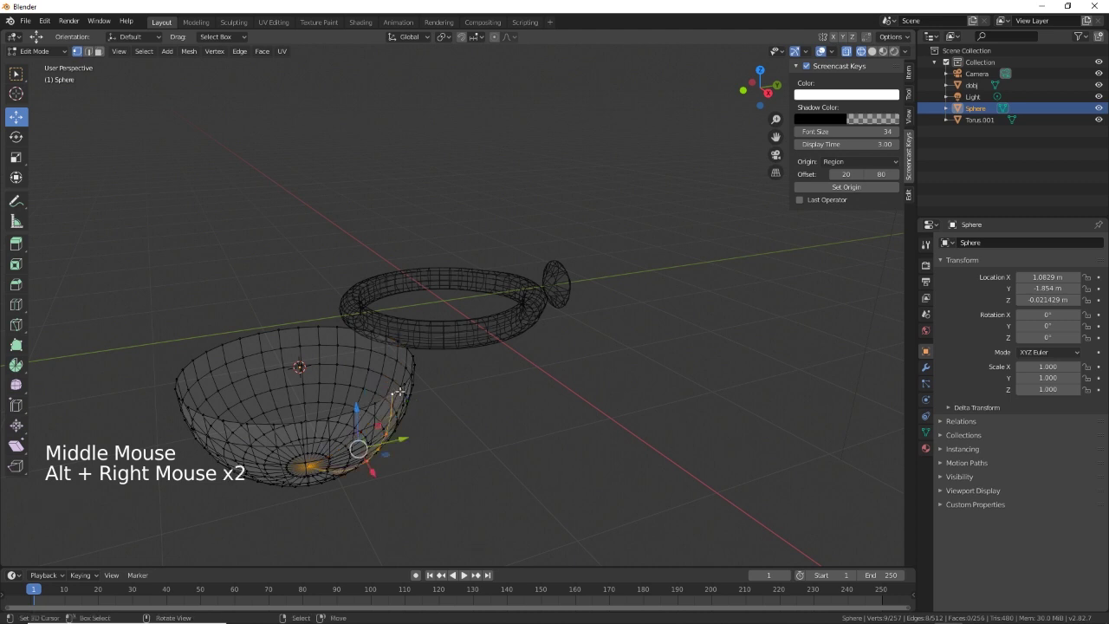
right_click(411, 392, "alt")
middle_click_drag(453, 433, 498, 413)
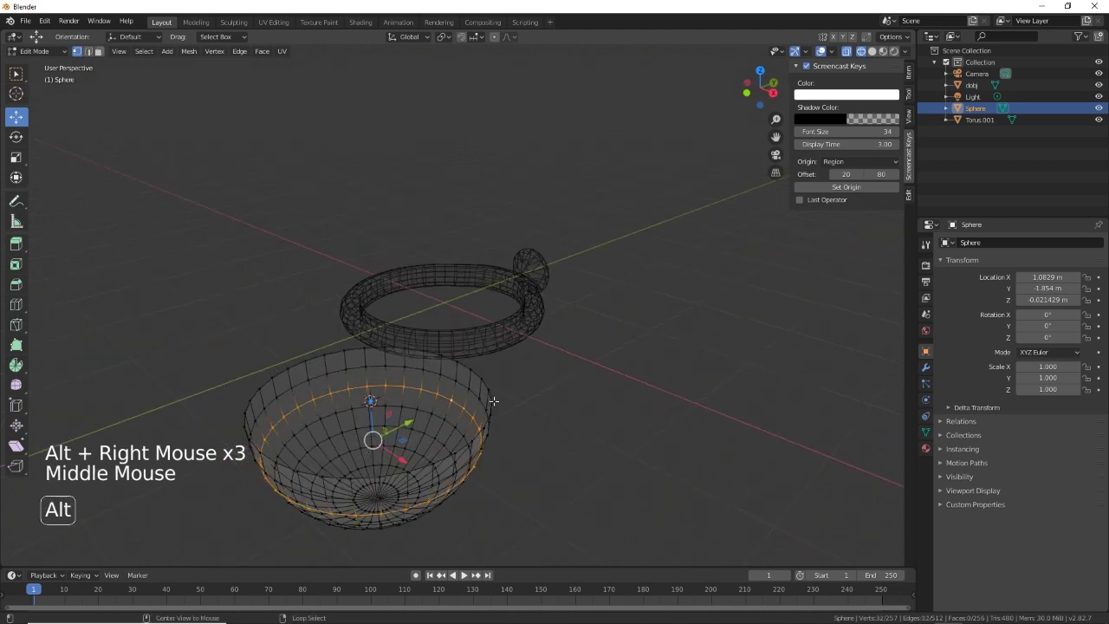
right_click(493, 399, "alt")
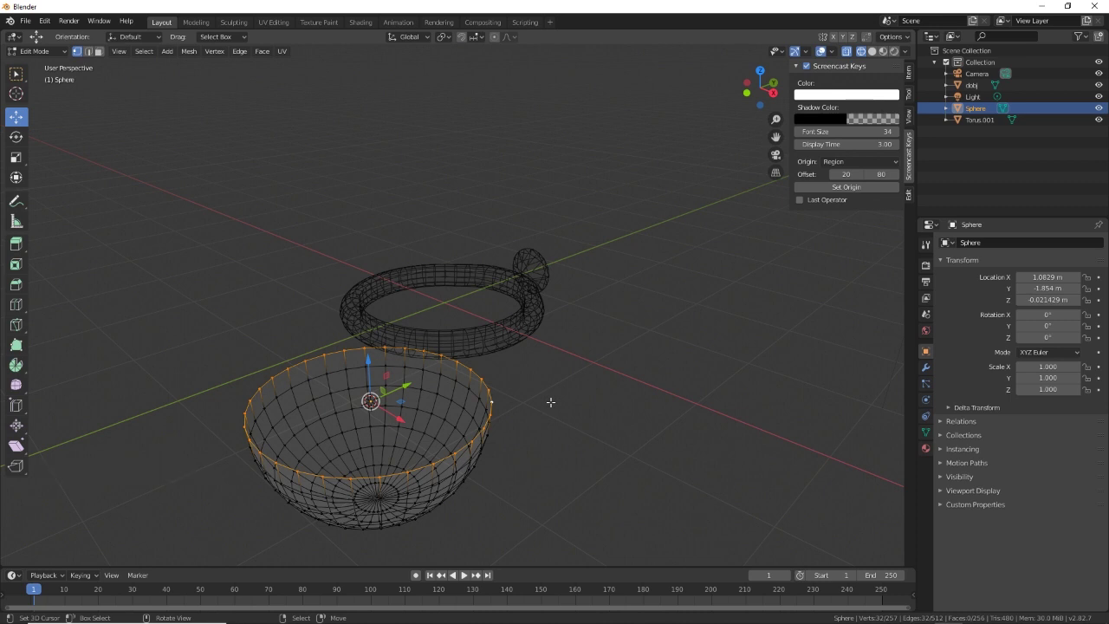
key("e")
key("s")
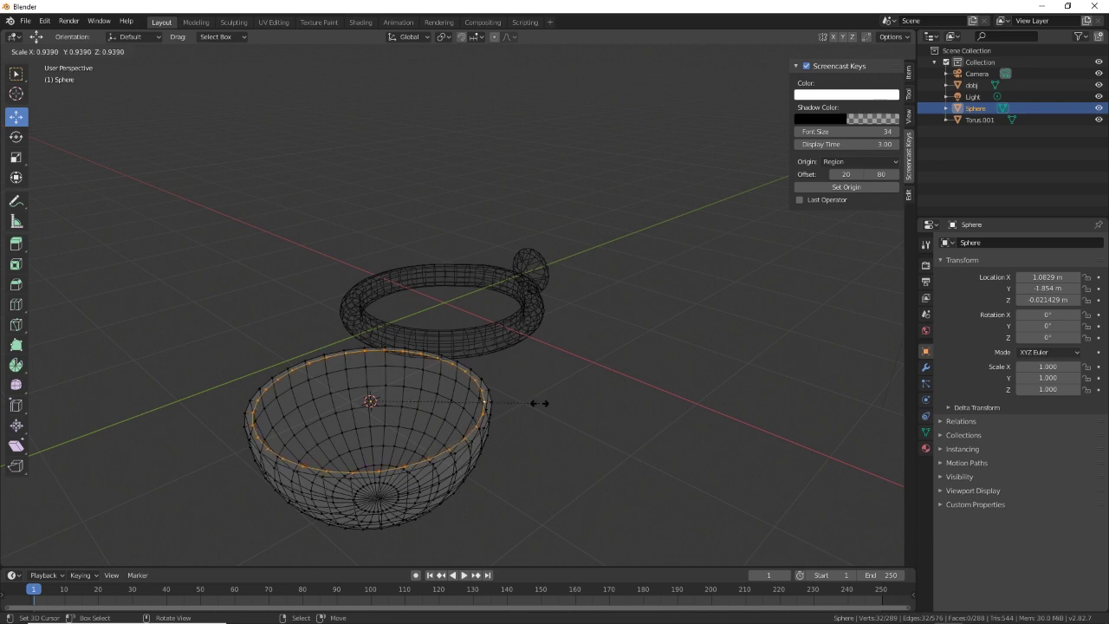
left_click(538, 402)
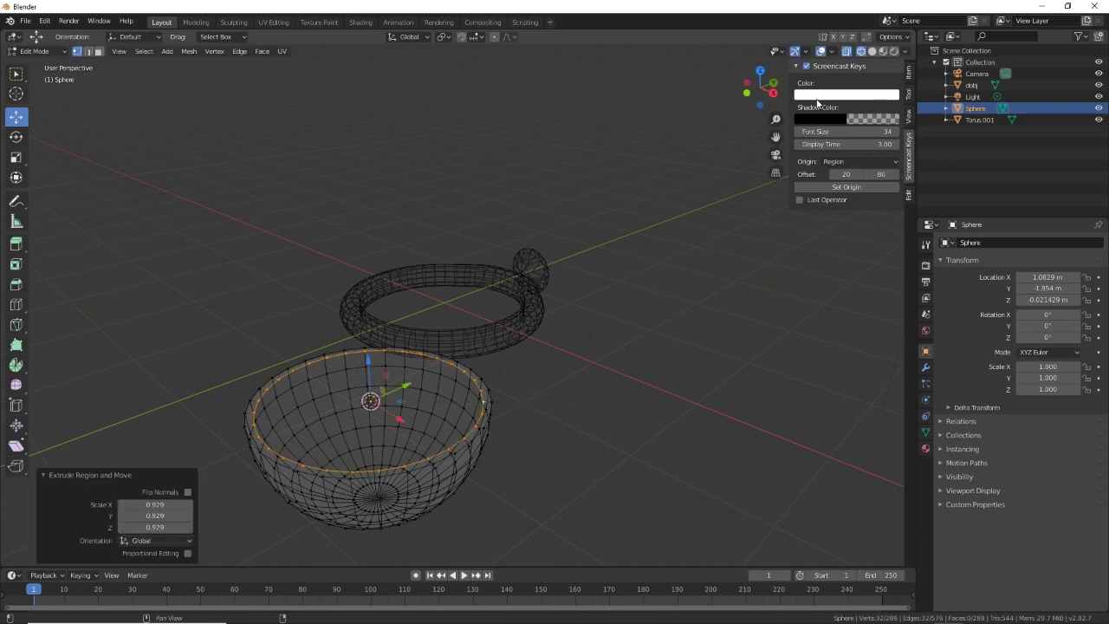
In solid shading, lower the bowl's inner rim along Z using proportional editing with smooth falloff and size 1.331, then return to Object Mode.
left_click(871, 51)
middle_click_drag(580, 401, 559, 386)
middle_click_drag(499, 426, 536, 141)
left_click(494, 37)
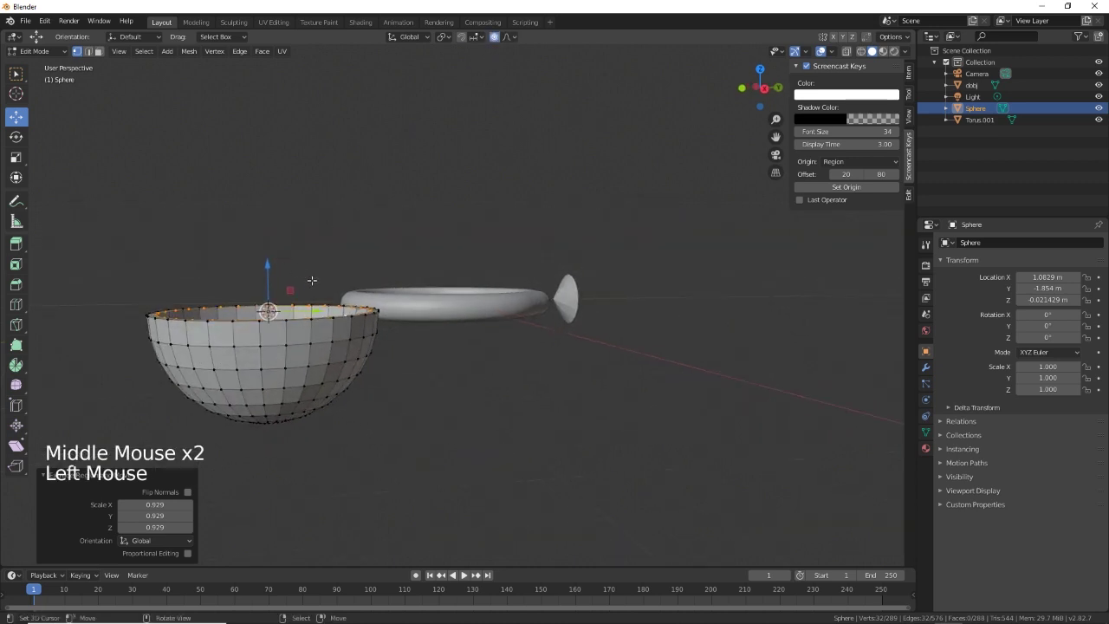
left_click_drag(282, 272, 271, 302)
scroll(279, 282, "down", 7)
scroll(272, 285, "down", 4)
mouse_move(431, 411)
middle_mouse_down()
mouse_move(421, 367)
mouse_move(441, 429)
mouse_move(433, 372)
mouse_move(440, 426)
middle_mouse_up()
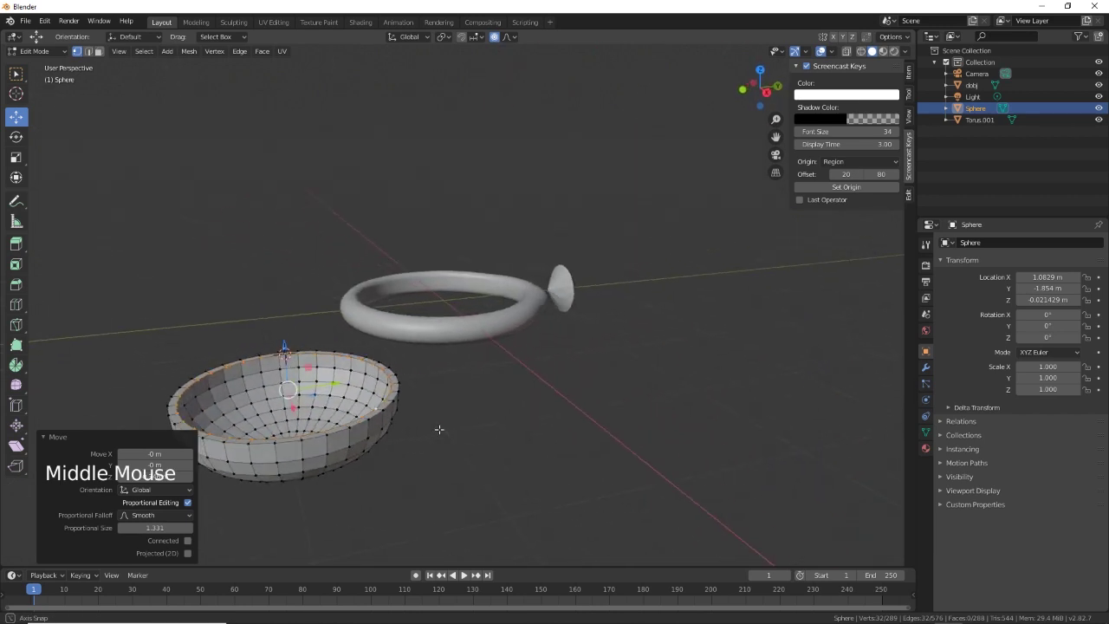
key("Tab")
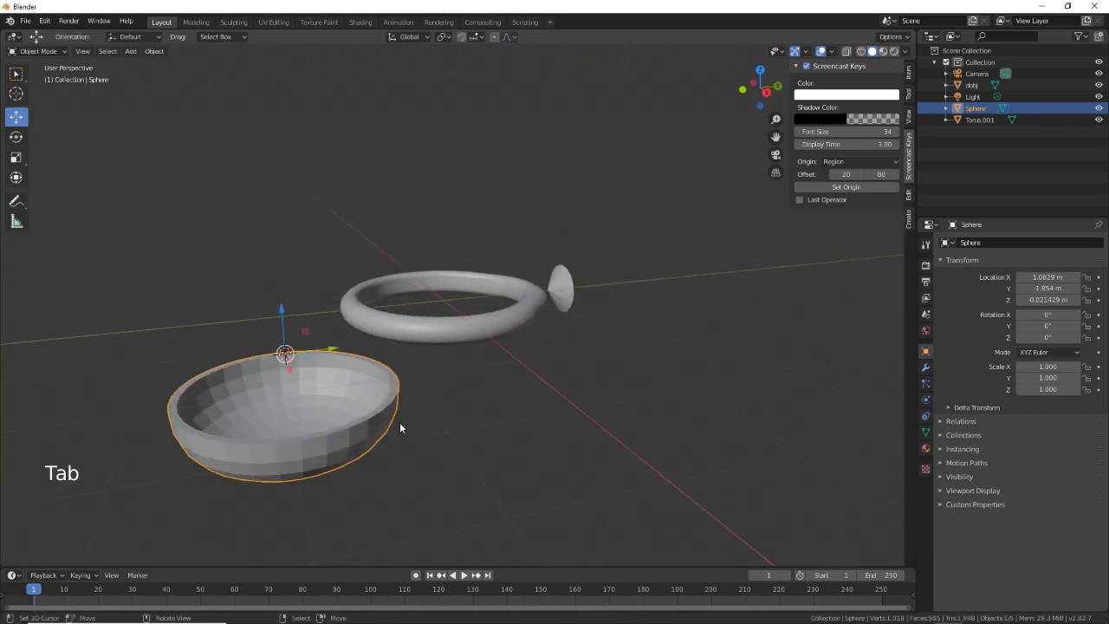
Rotate the bowl by -90° about the global X axis.
key("e")
key("x")
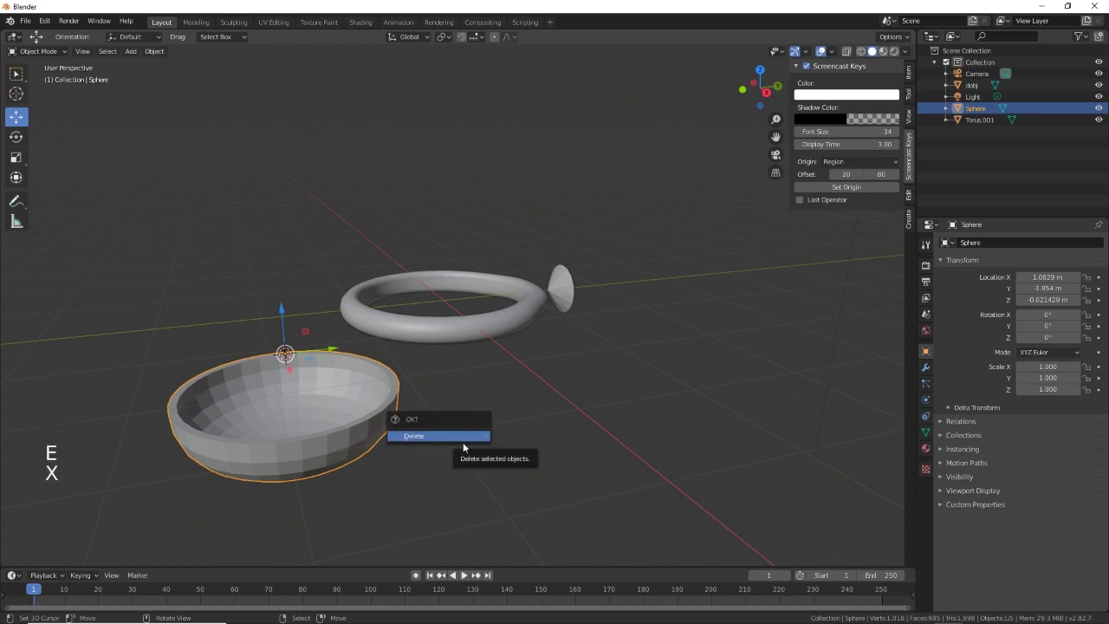
key("r")
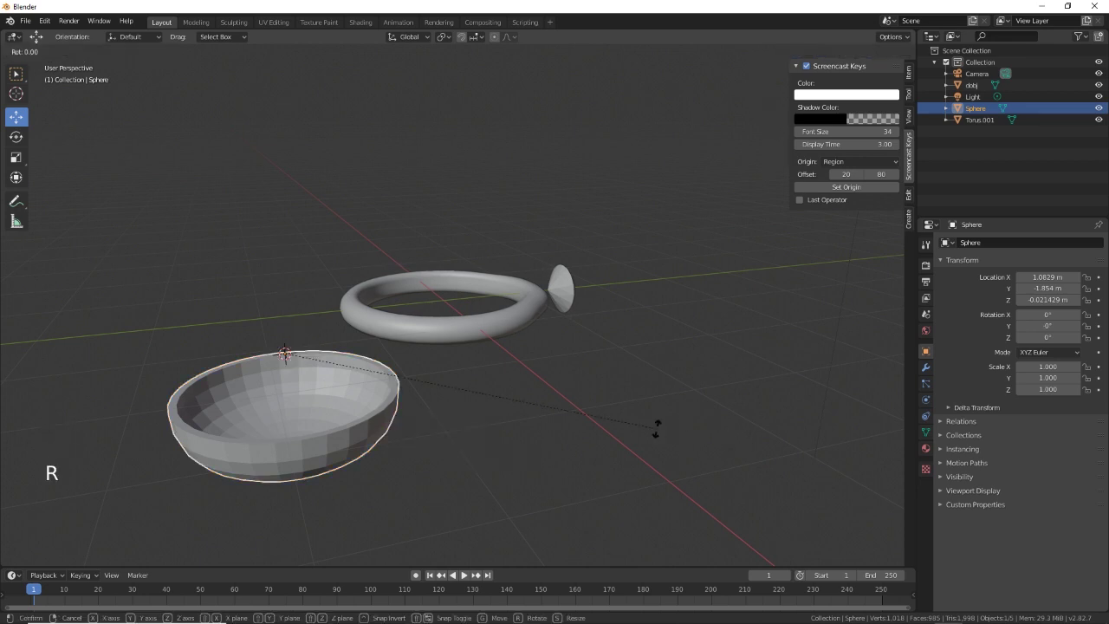
type("x")
type("90")
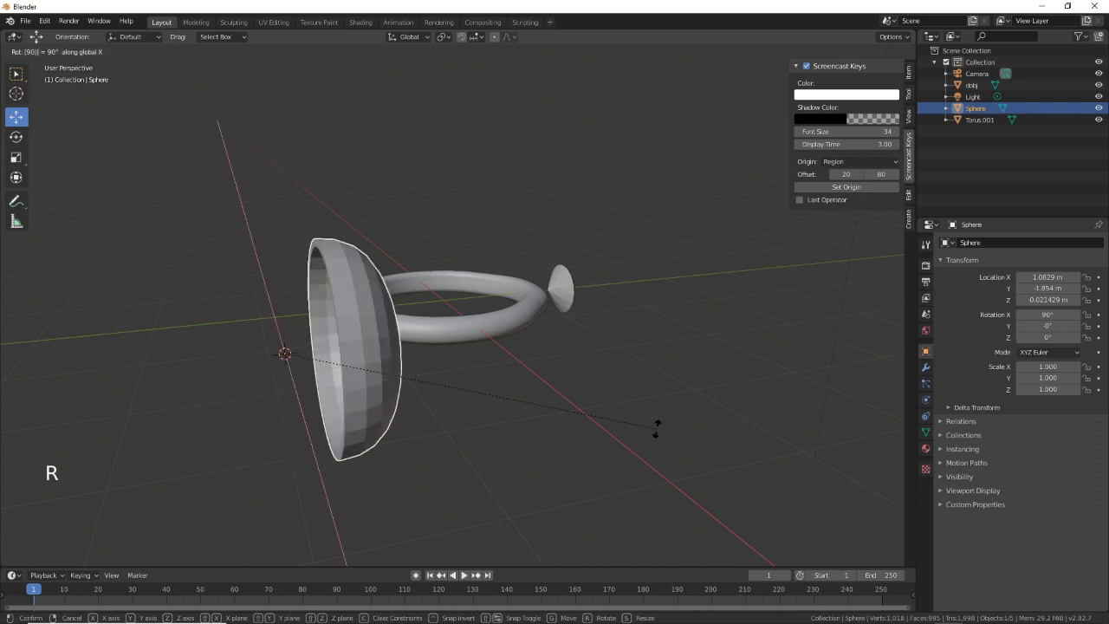
key("minus")
key("Return")
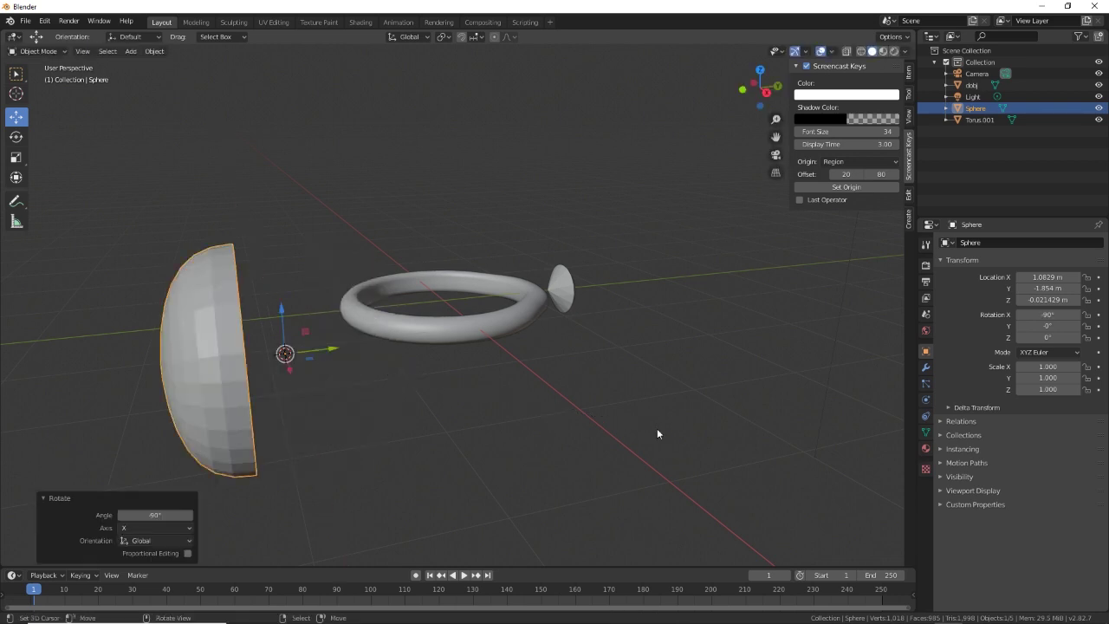
Move the bowl 4.72 m along Y past the diamond and scale it uniformly to 0.537.
left_click_drag(342, 348, 763, 329)
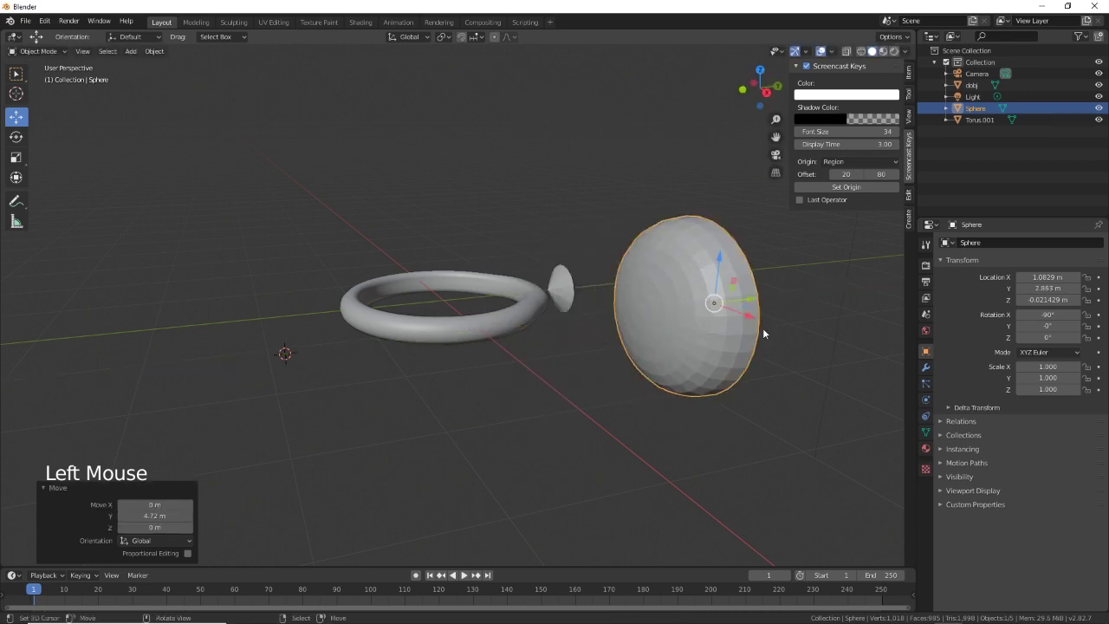
key("s")
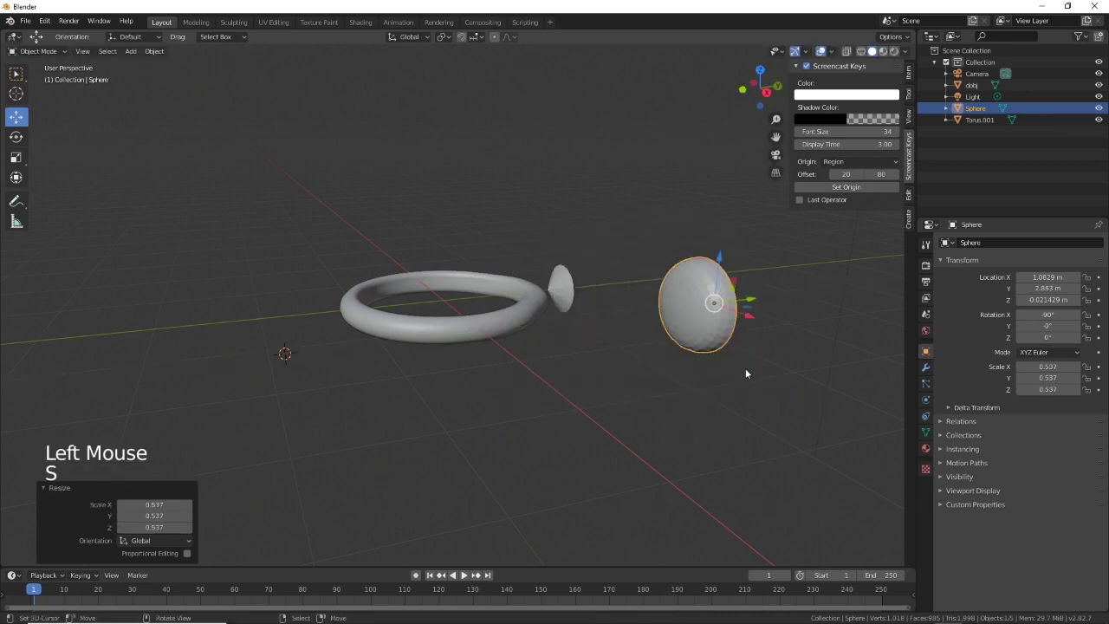
left_click(581, 375)
middle_click_drag(556, 378, 478, 371)
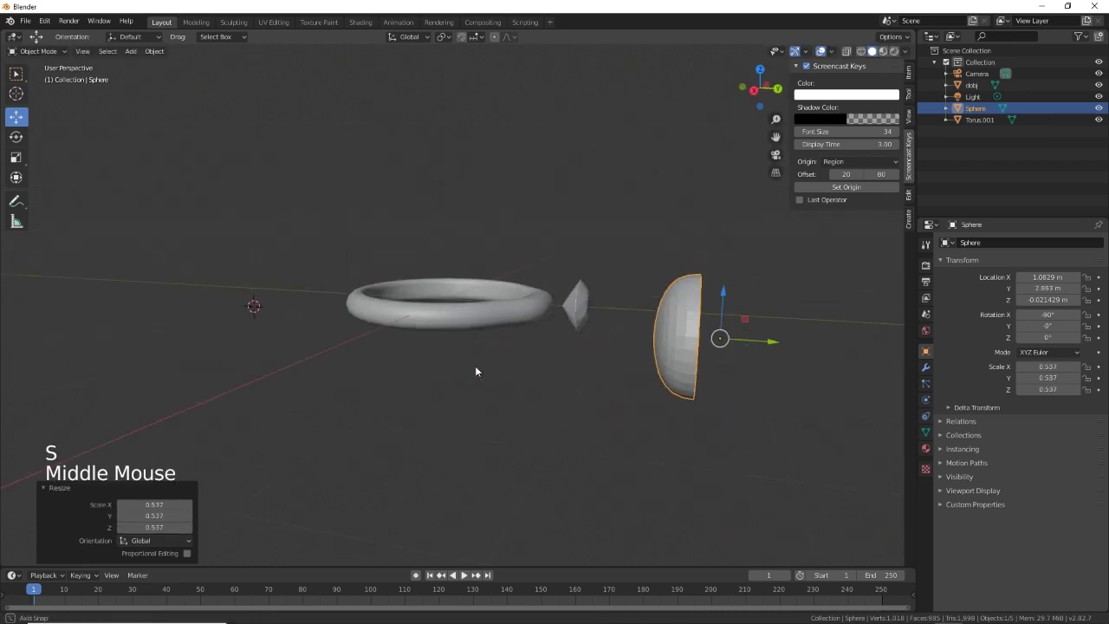
Move the bowl -1.5 m along Y and -1.1 m along X, centring it on the ring's raised section.
left_click_drag(771, 347, 561, 333)
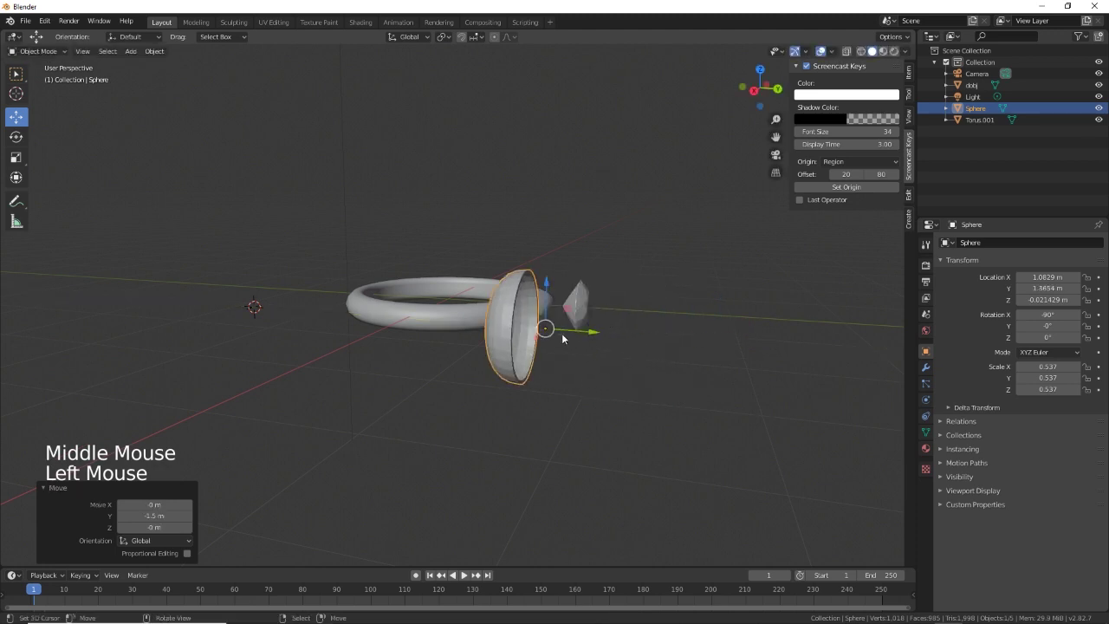
middle_click_drag(562, 333, 458, 413)
left_click_drag(309, 364, 421, 373)
middle_click_drag(421, 372, 670, 431)
Shrink the bowl uniformly and move it 0.124 m along Y towards the diamond.
key("s")
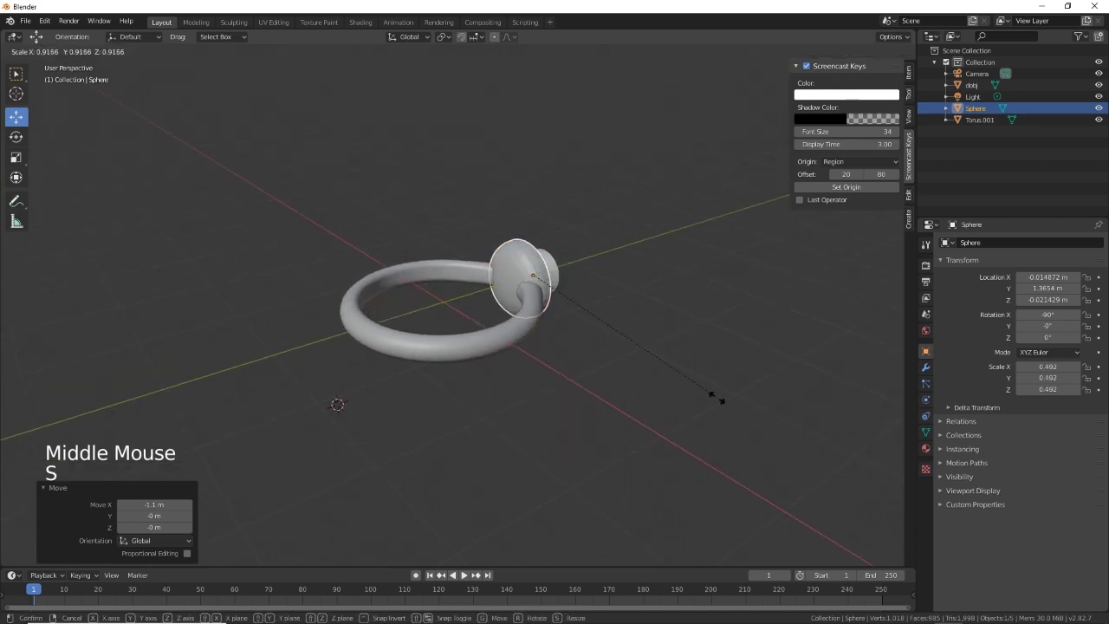
left_click(679, 387)
left_click_drag(569, 276, 586, 269)
middle_click_drag(650, 367, 472, 342)
Scale the bowl uniformly by 0.774 so its diameter roughly matches the diamond's.
key("s")
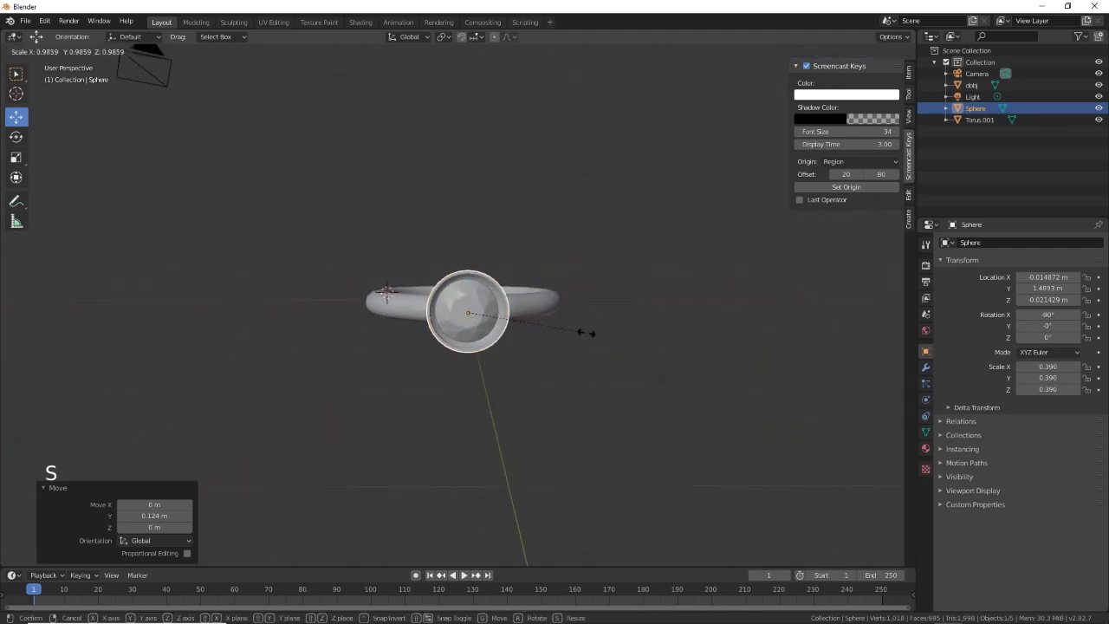
left_click(561, 344)
mouse_move(560, 344)
middle_mouse_down()
mouse_move(553, 362)
mouse_move(490, 324)
mouse_move(595, 368)
mouse_move(680, 382)
middle_mouse_up()
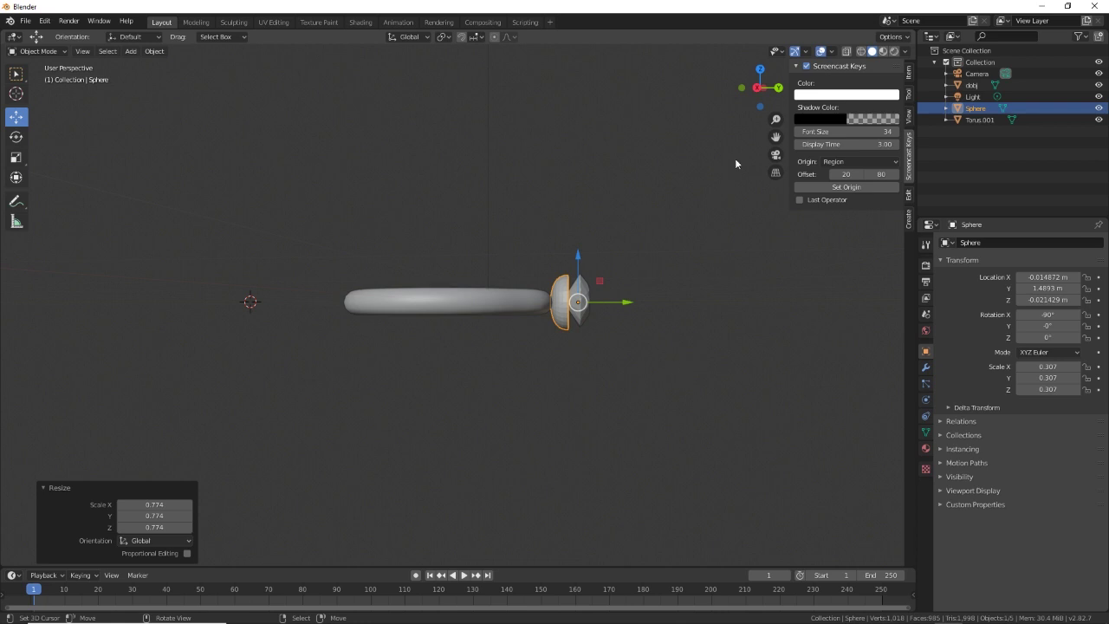
left_click(778, 88)
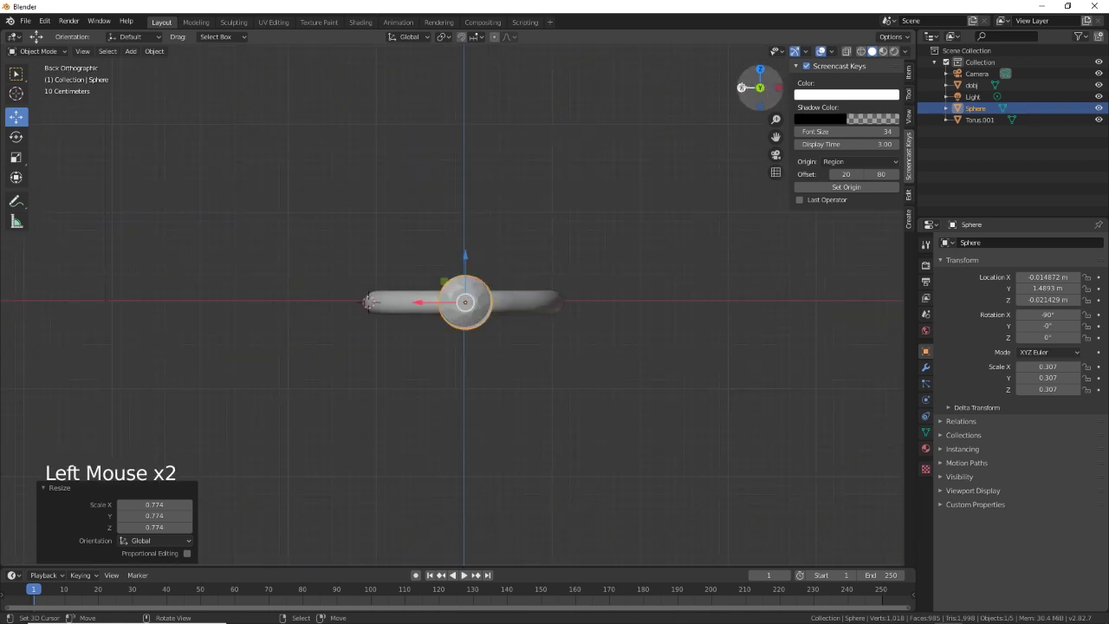
scroll(559, 312, "up", 4)
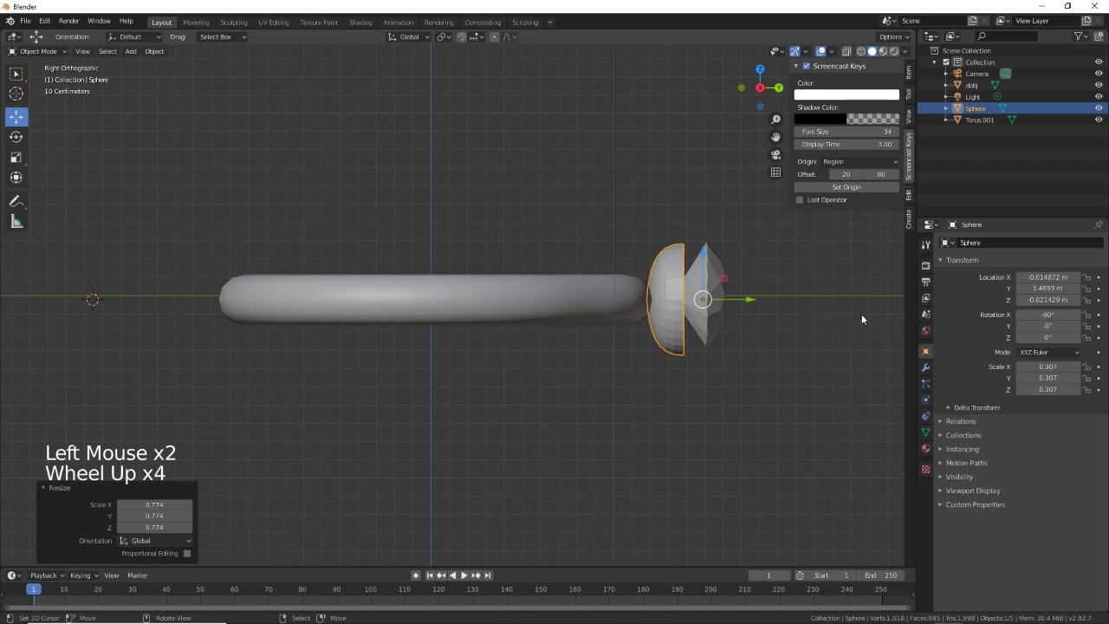
Move the bowl about 0.025 m along Z to align it with the diamond.
left_click_drag(704, 251, 703, 248)
right_click(720, 280)
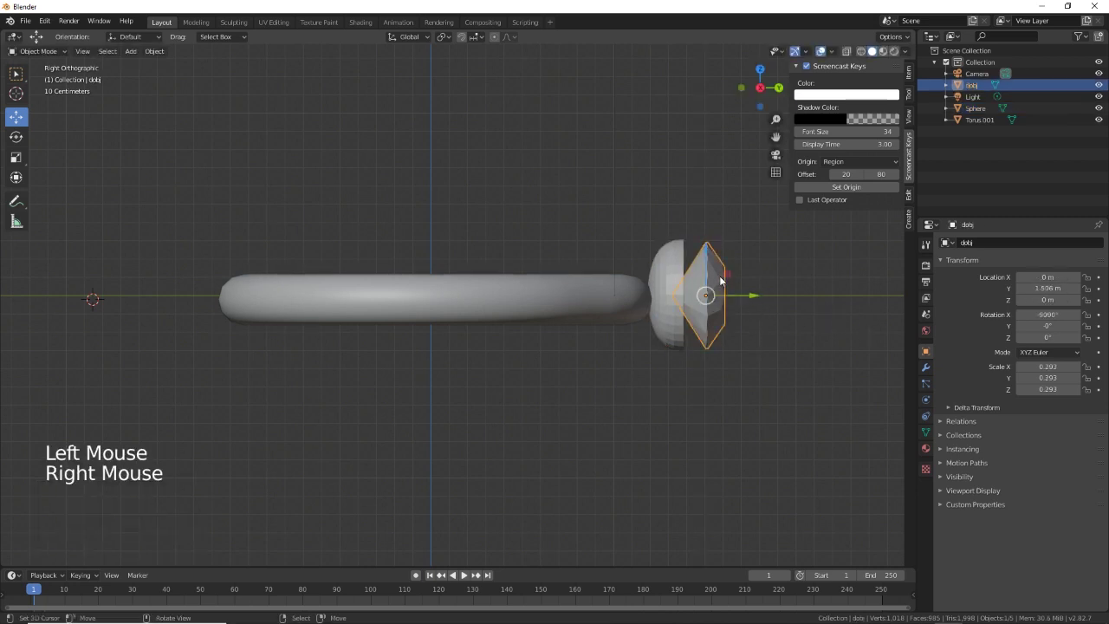
right_click(629, 297)
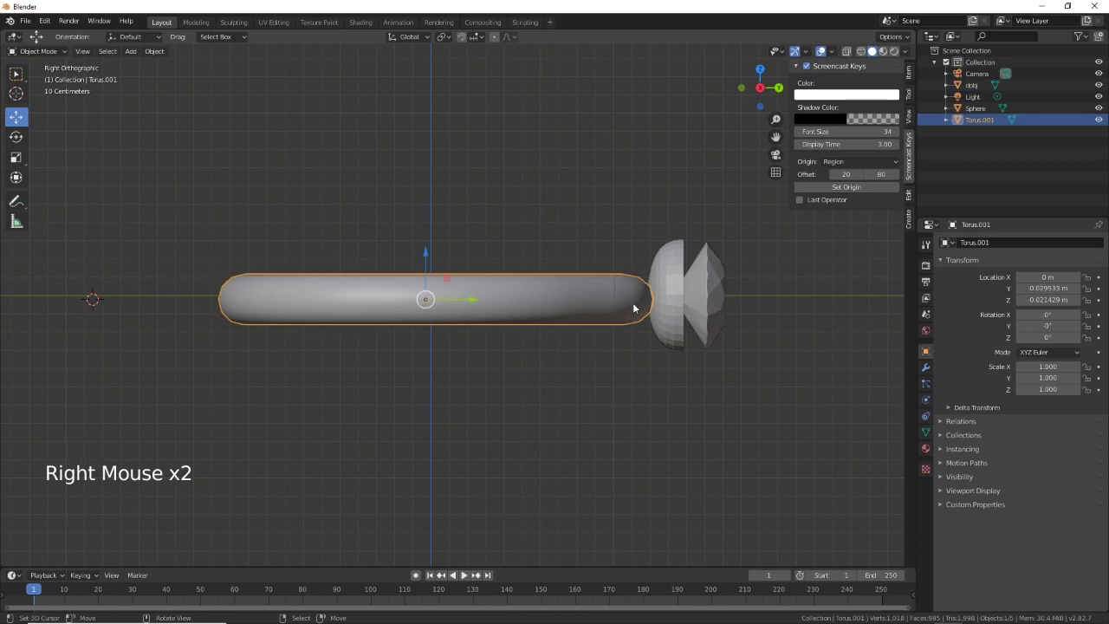
Move the bowl about -0.095 m along Y into the ring and the diamond -0.212 m along Y into the bowl.
right_click(668, 288)
left_click_drag(752, 300, 713, 299)
right_click(719, 319)
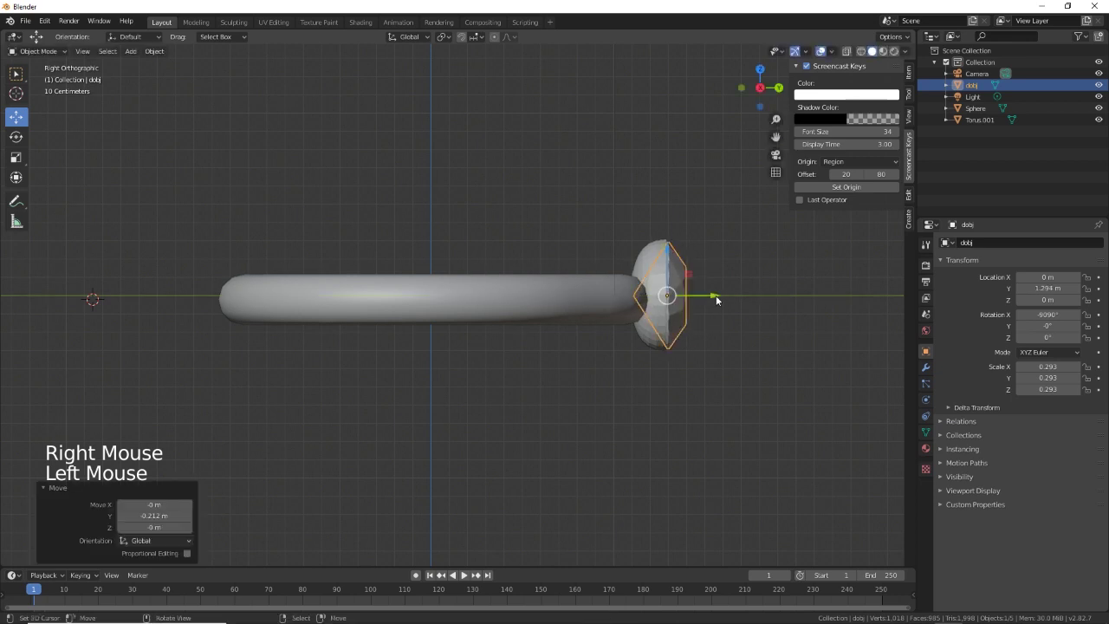
Shrink the bowl uniformly to a scale of 0.280 so its rim fits just inside the diamond's edge.
middle_click_drag(418, 374, 414, 314, "shift")
right_click(435, 155)
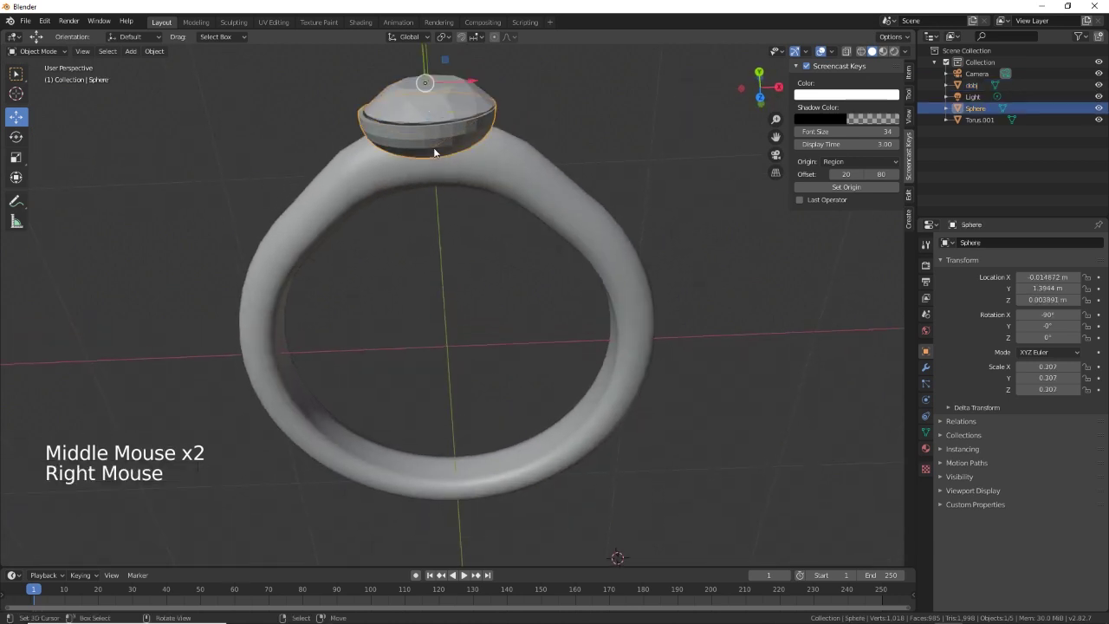
key("s")
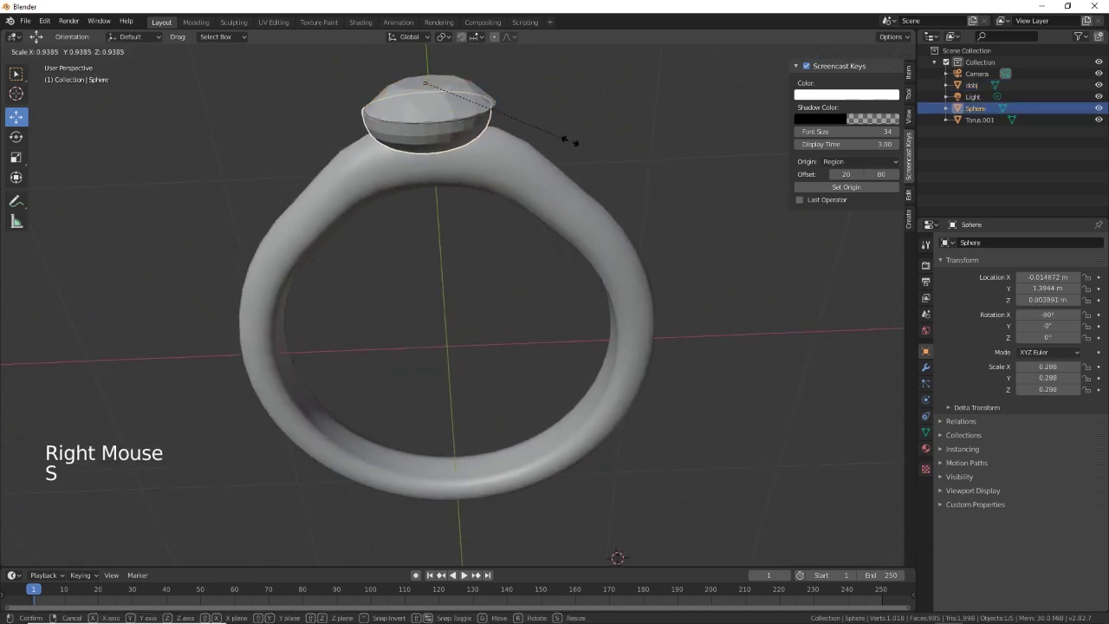
left_click(565, 145)
Move the diamond about -1.33 m along X to clear the bowl.
right_click(479, 102)
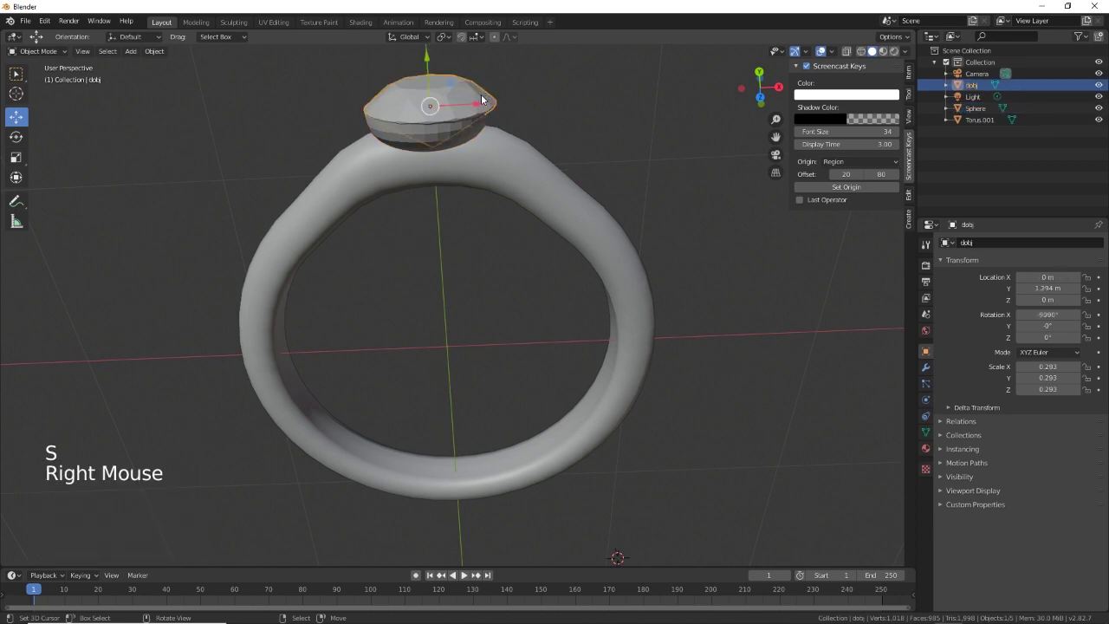
left_click_drag(481, 105, 184, 128)
middle_click_drag(531, 220, 461, 291)
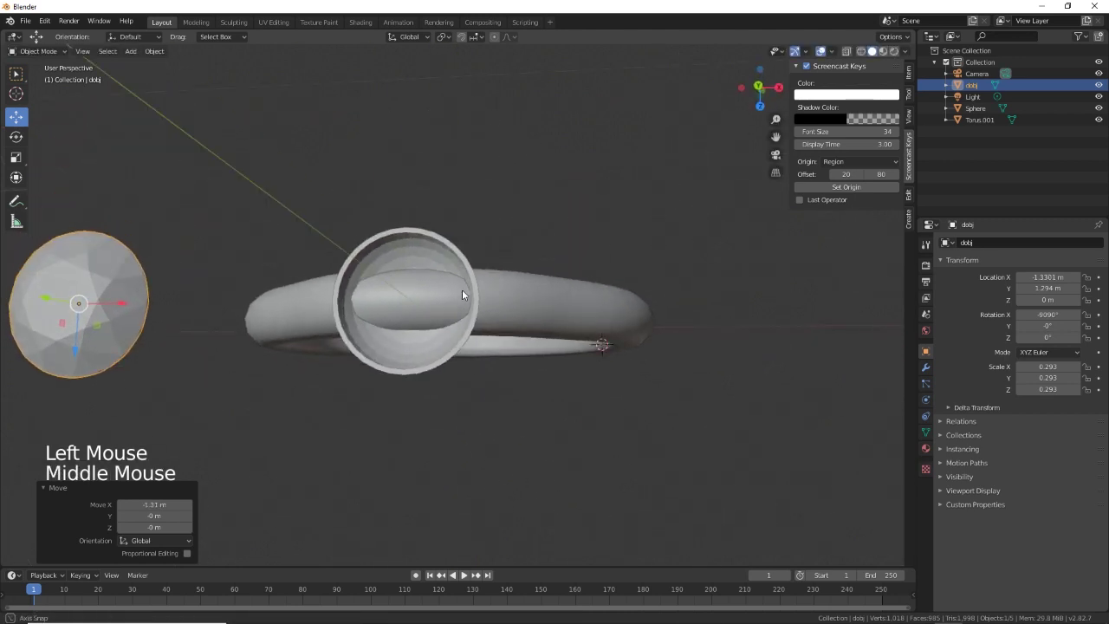
Open the bowl's mesh for editing in Edit Mode.
scroll(464, 295, "up", 2)
key("Tab")
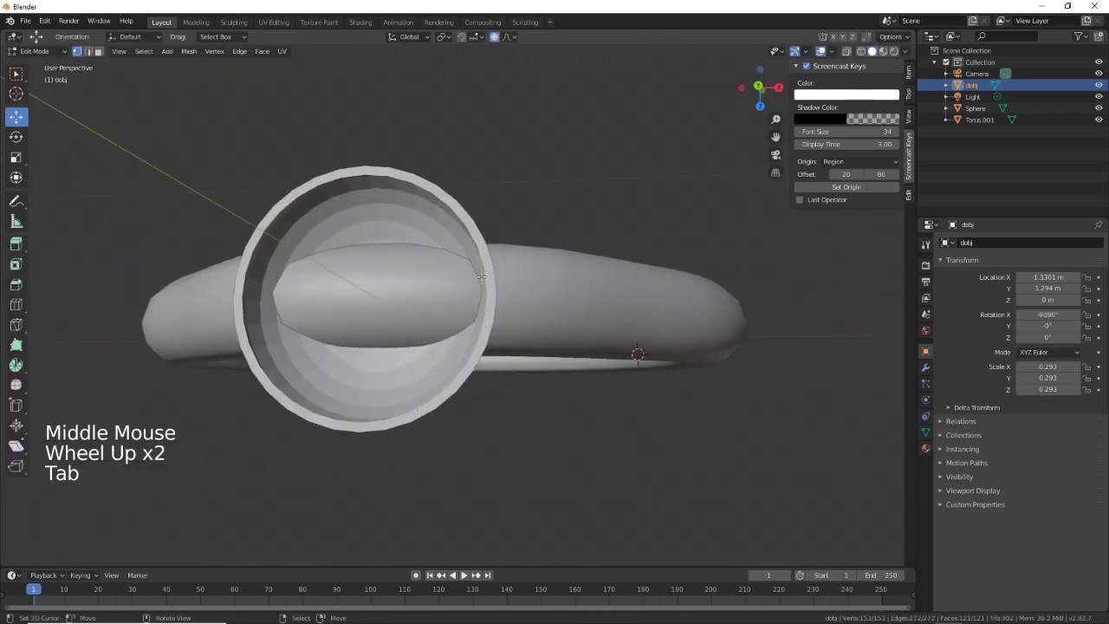
right_click(490, 272)
key("Tab")
right_click(490, 272)
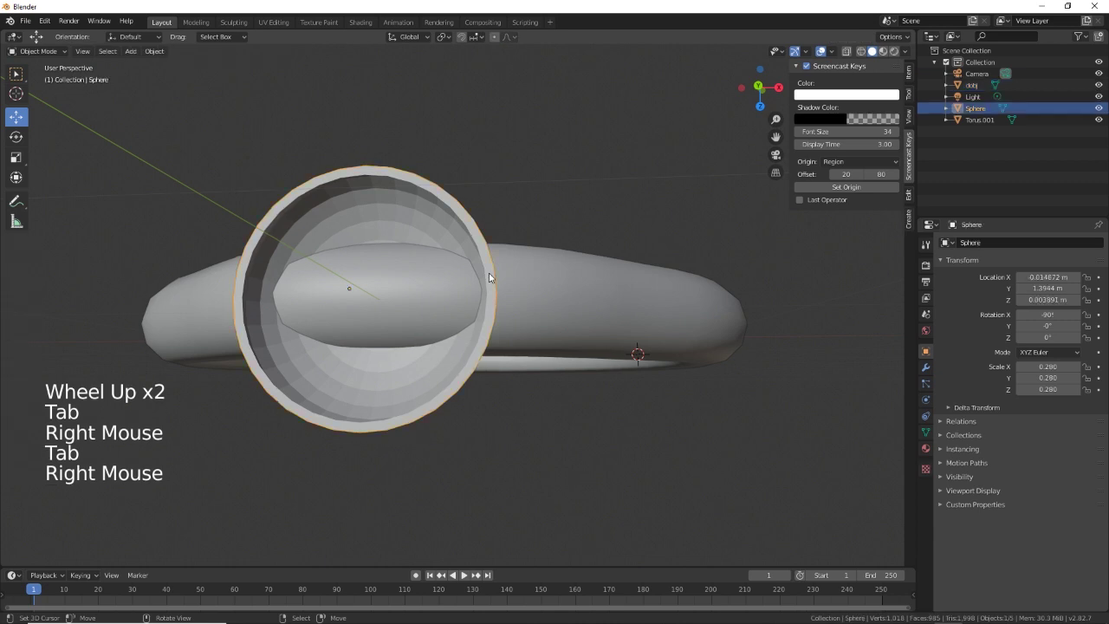
key("Tab")
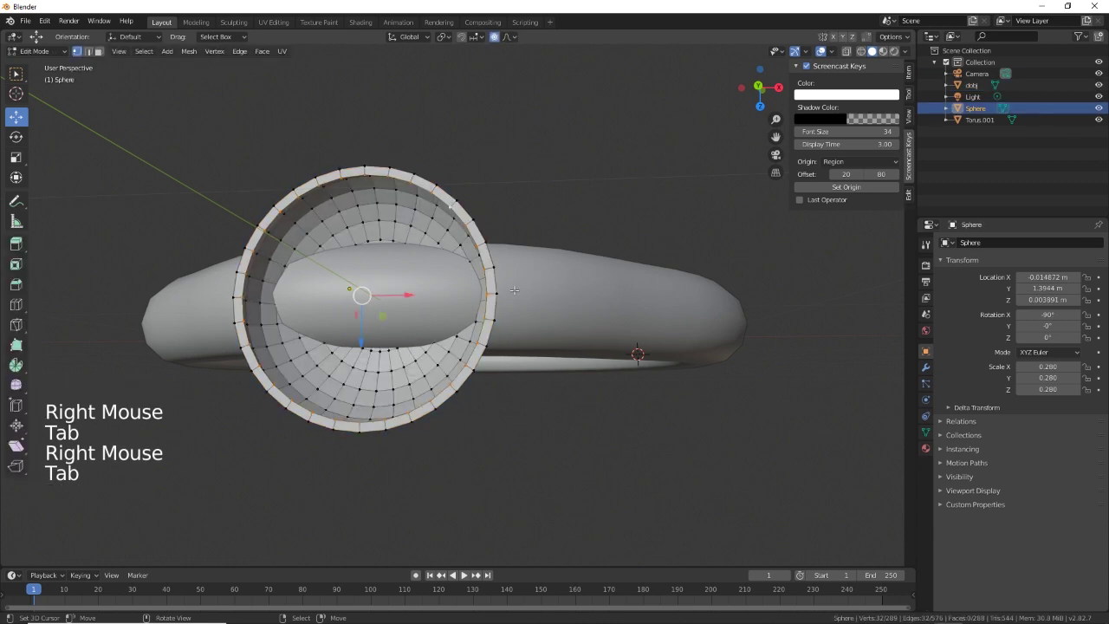
Select two adjacent rim faces of the bowl at each of its four quarter points, using face selection.
right_click(492, 290)
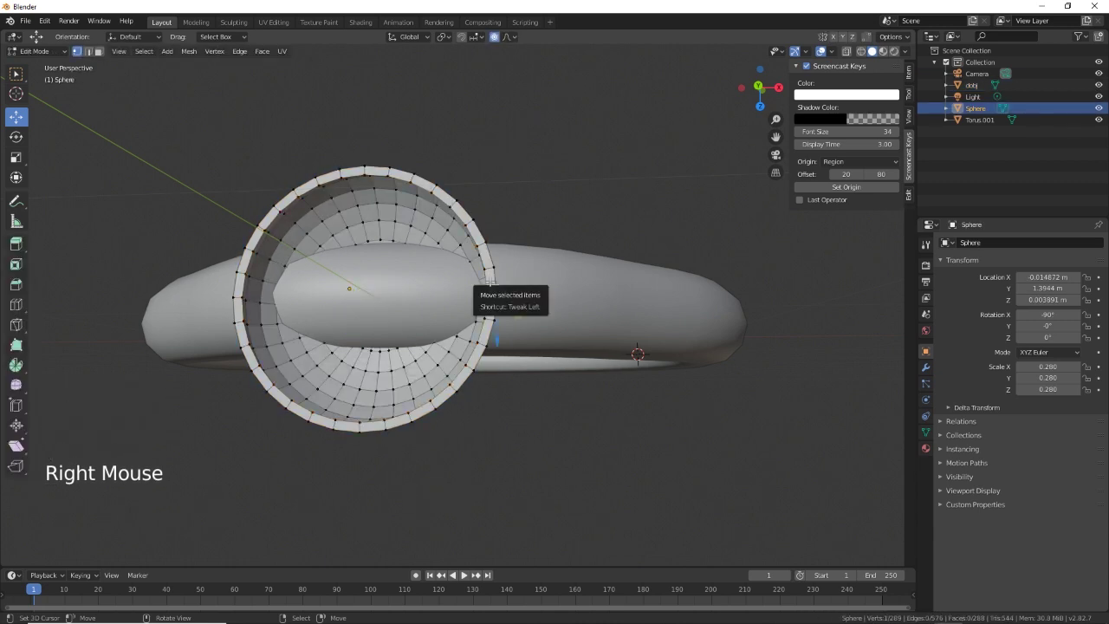
key("3")
right_click(490, 280)
right_click(490, 300, "shift")
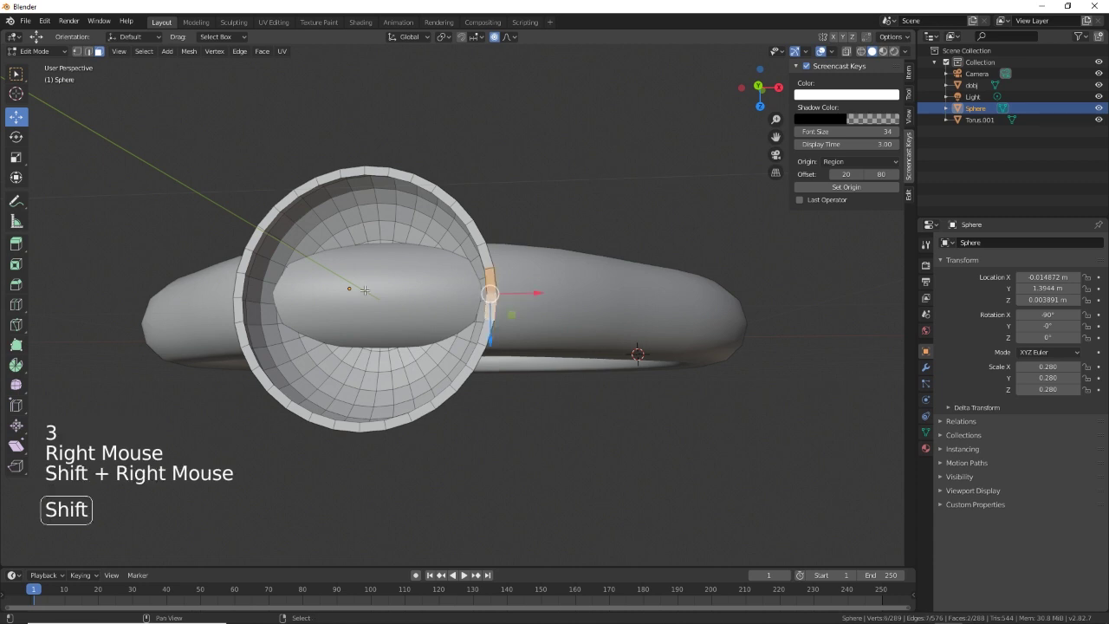
right_click(235, 293, "shift")
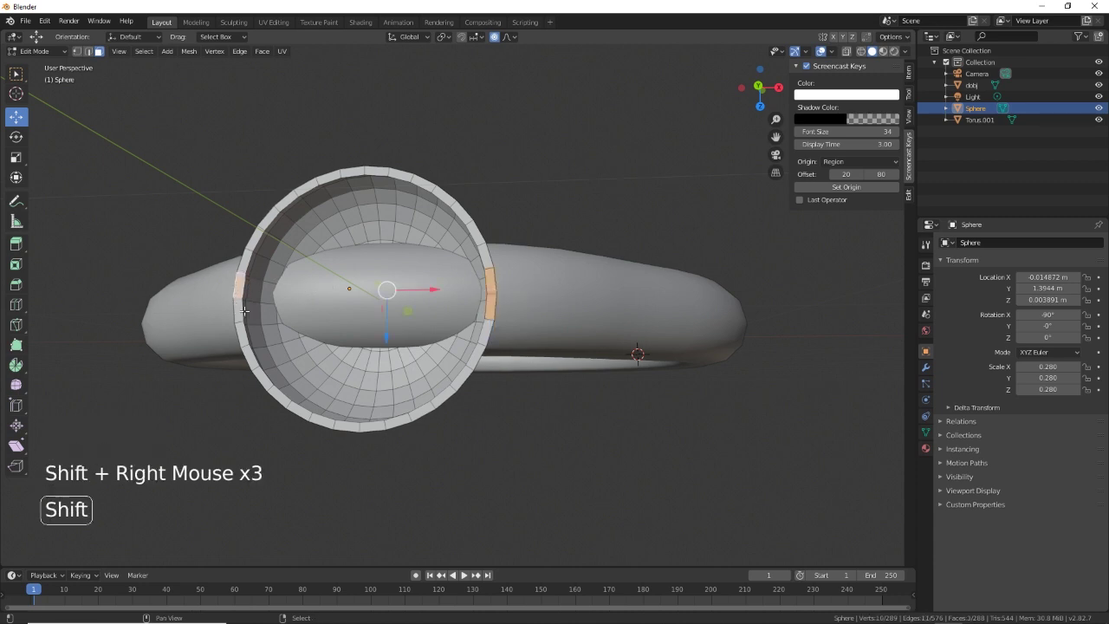
right_click(241, 312, "shift")
right_click(380, 426, "shift")
right_click(346, 426, "shift")
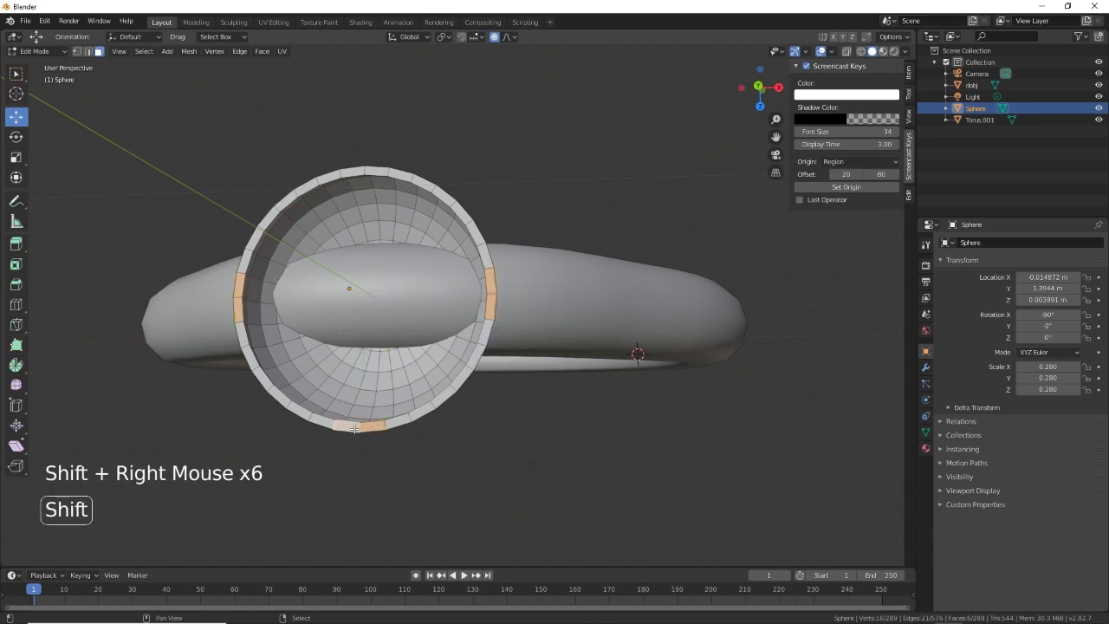
right_click(359, 172, "shift")
right_click(373, 172, "shift")
Extrude the selected rim faces 0.084 m along Y to form four prongs.
middle_click_drag(364, 295, 477, 424)
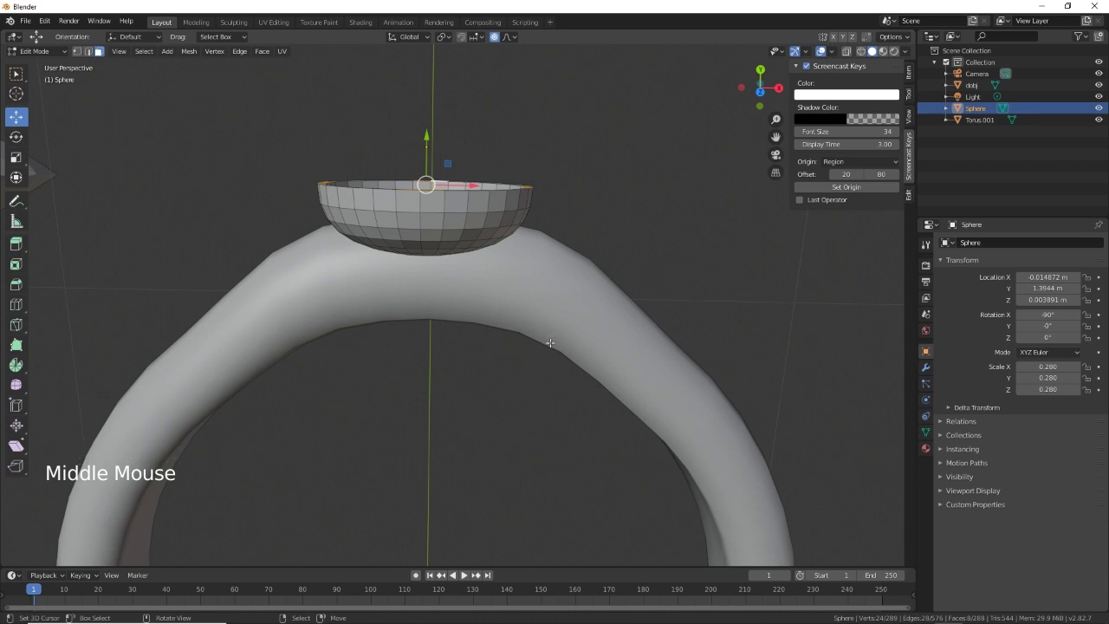
key("e")
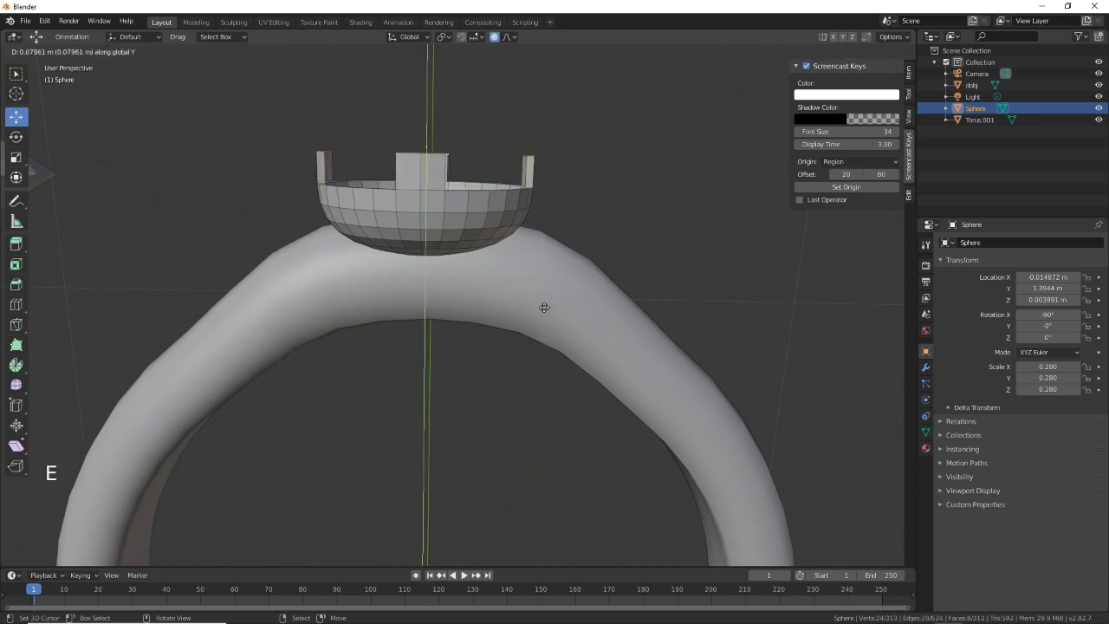
left_click(545, 306)
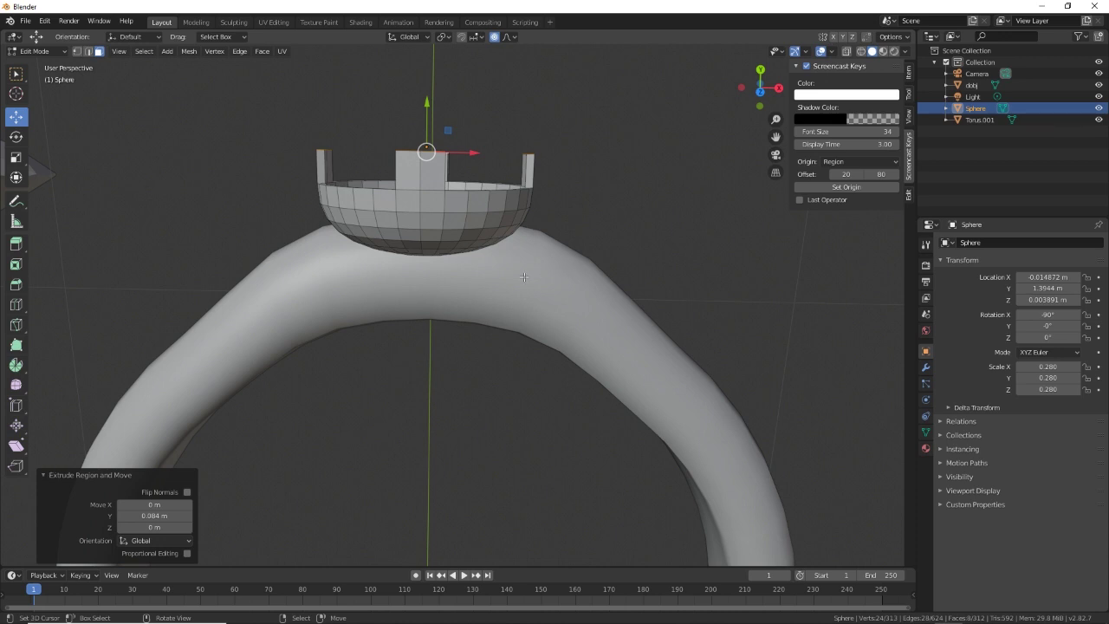
middle_click_drag(524, 278, 544, 290)
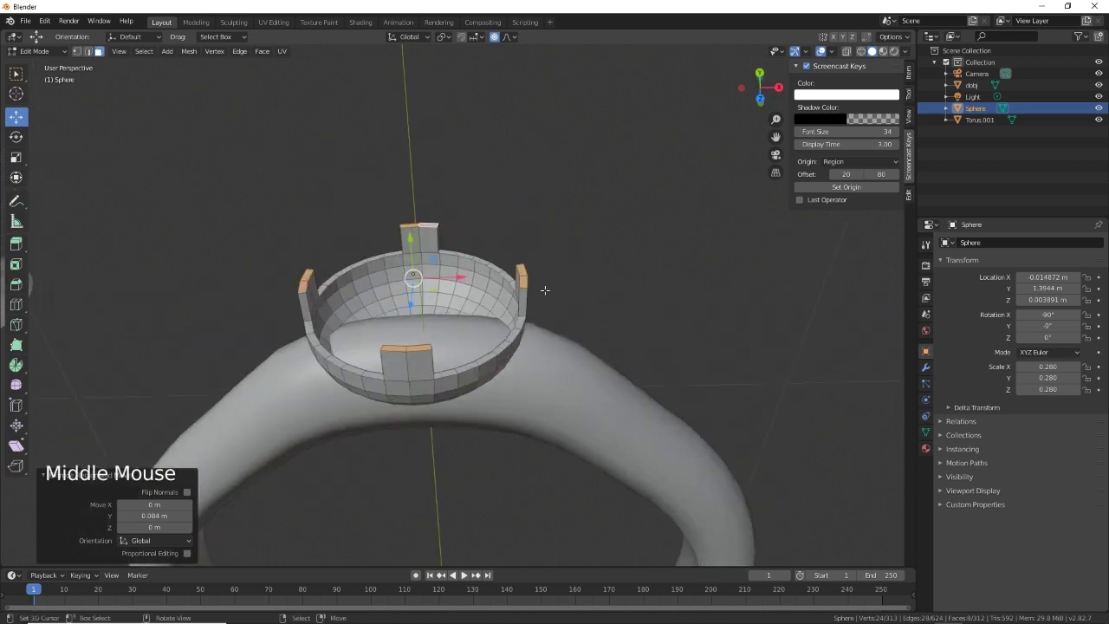
Switch to vertex selection and scale the prong tips uniformly by 0.989 with proportional editing on.
left_click(77, 51)
key("s")
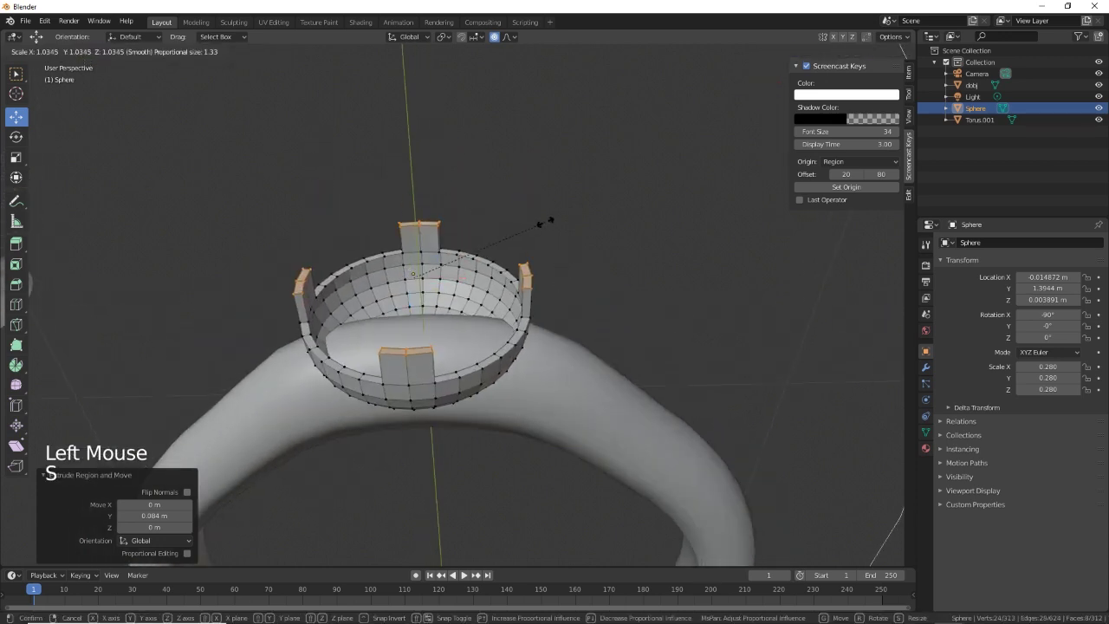
left_click(542, 222)
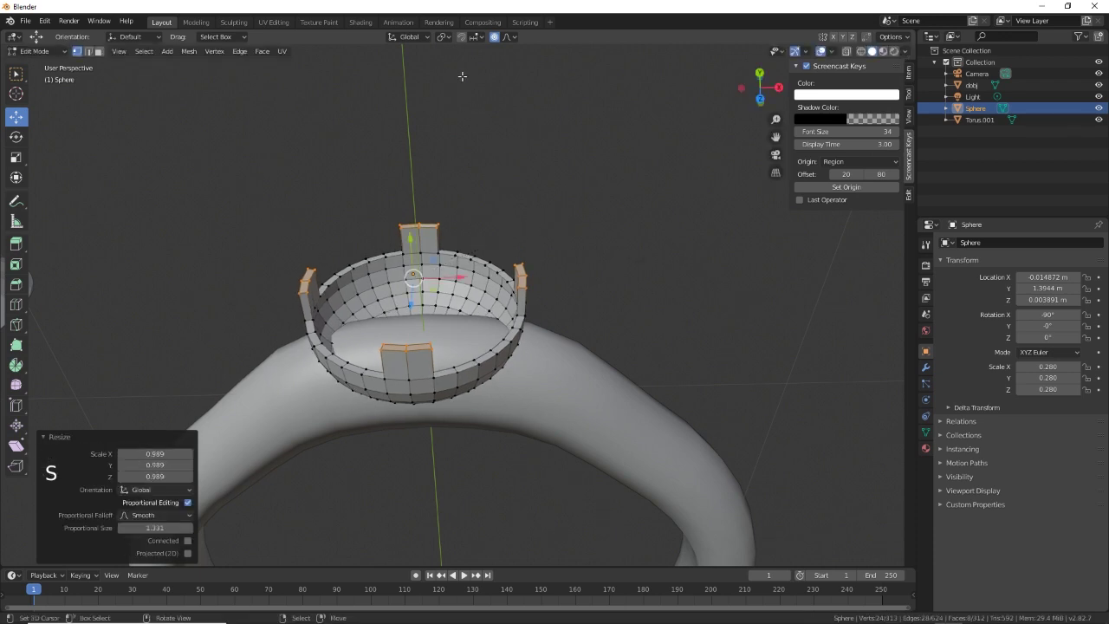
Turn off proportional editing and scale the four prong tips uniformly by 1.255 to flare them outward.
left_click(495, 38)
key("s")
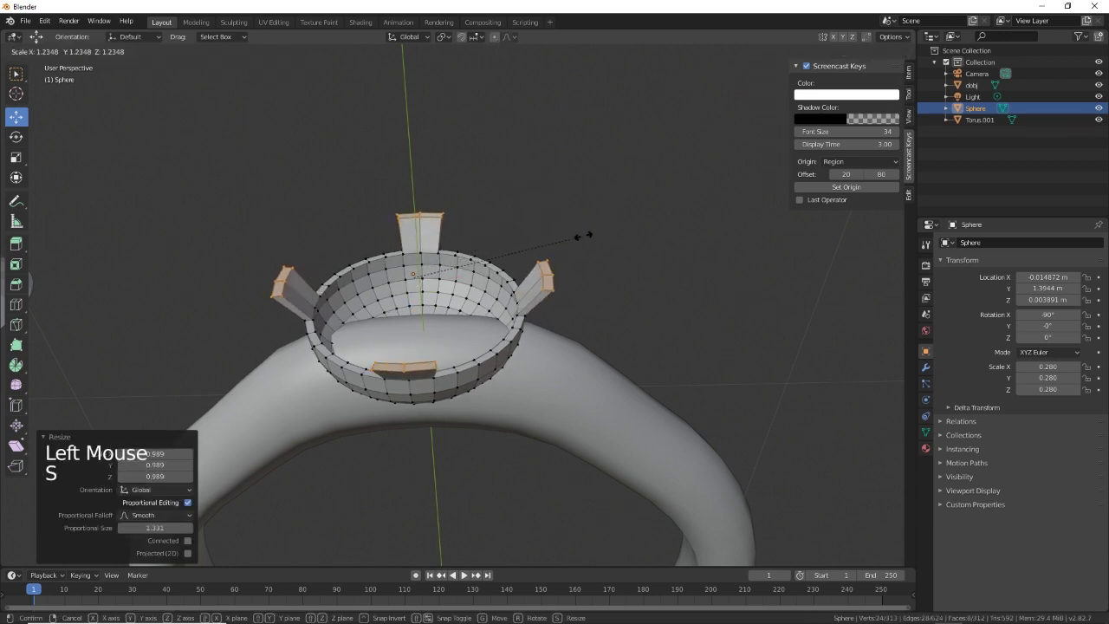
left_click(587, 240)
middle_click_drag(586, 240, 539, 396)
scroll(539, 396, "down", 2)
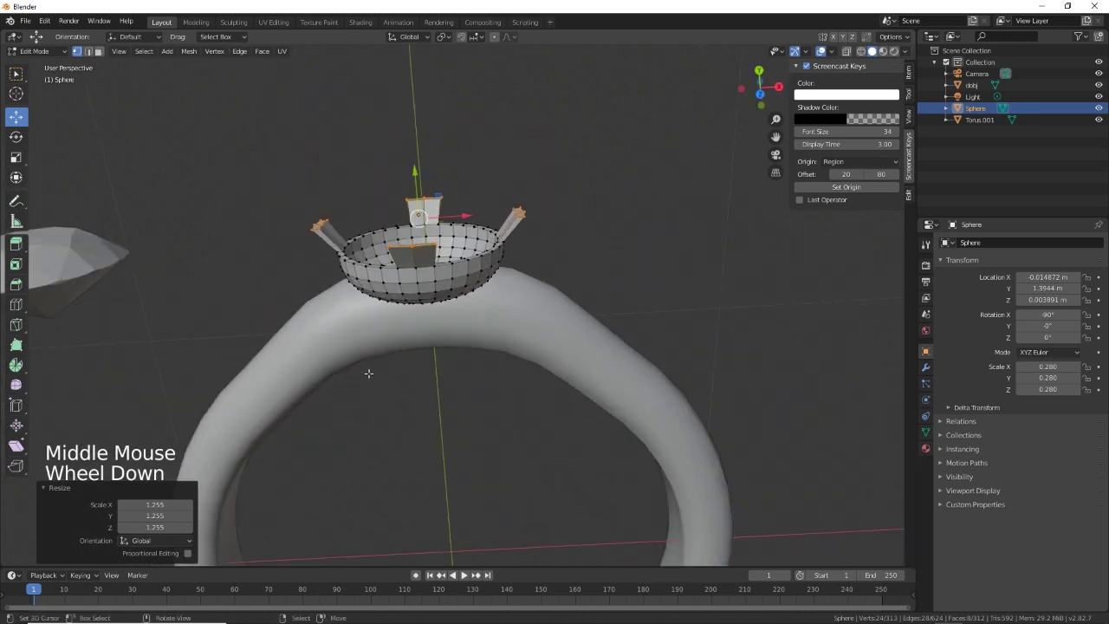
Leave the bowl's Edit Mode and move the diamond 1.3 m along X back over the bowl.
scroll(368, 372, "down", 1)
key("Tab")
right_click(174, 280)
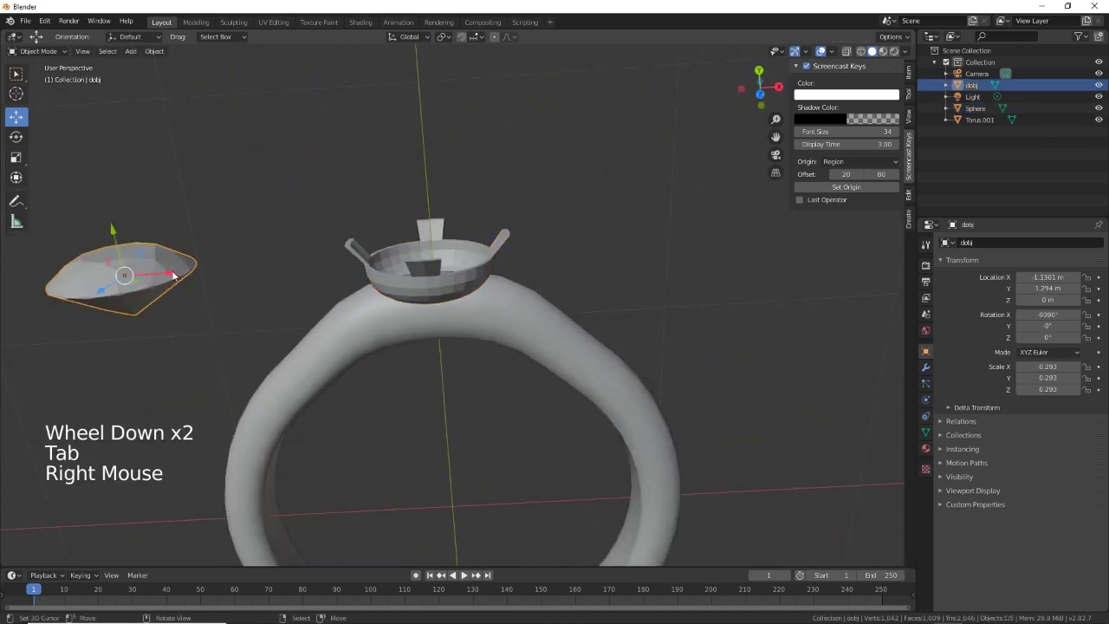
left_click_drag(174, 275, 470, 251)
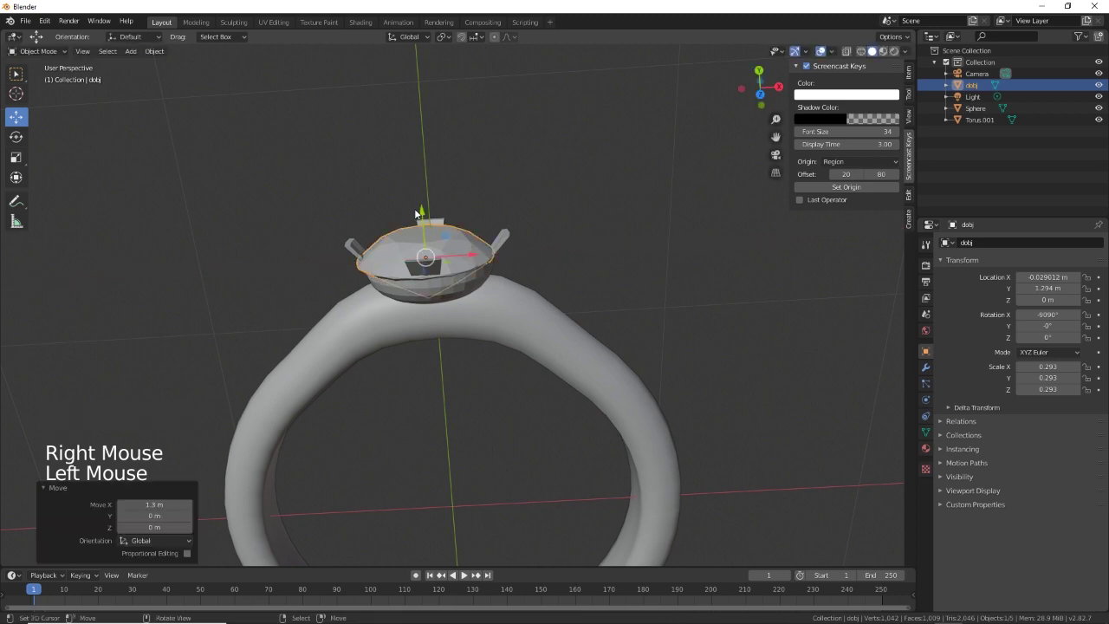
Seat the diamond between the prongs at about X -0.012 m and Y 1.342 m.
left_click_drag(416, 213, 419, 208)
left_click_drag(477, 258, 426, 200)
mouse_move(587, 332)
middle_mouse_down()
mouse_move(570, 339)
mouse_move(592, 330)
mouse_move(585, 346)
mouse_move(598, 347)
mouse_move(596, 329)
middle_mouse_up()
scroll(585, 307, "up", 3)
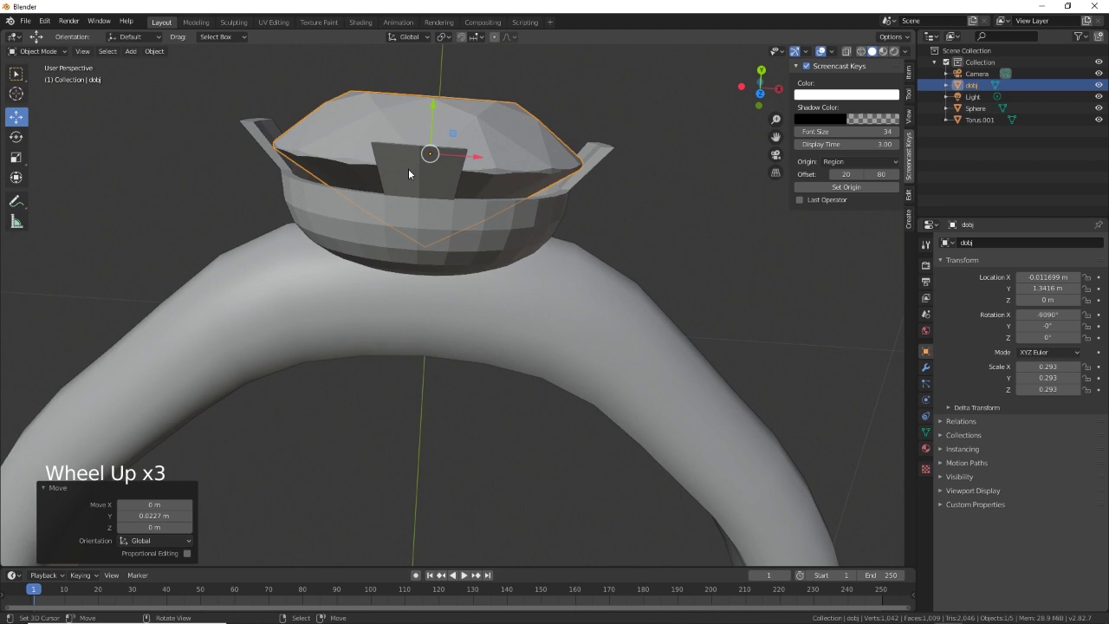
Add one loop cut across the bowl's +Z prong, slid to a factor of -0.243.
right_click(388, 218)
key("ctrl+r")
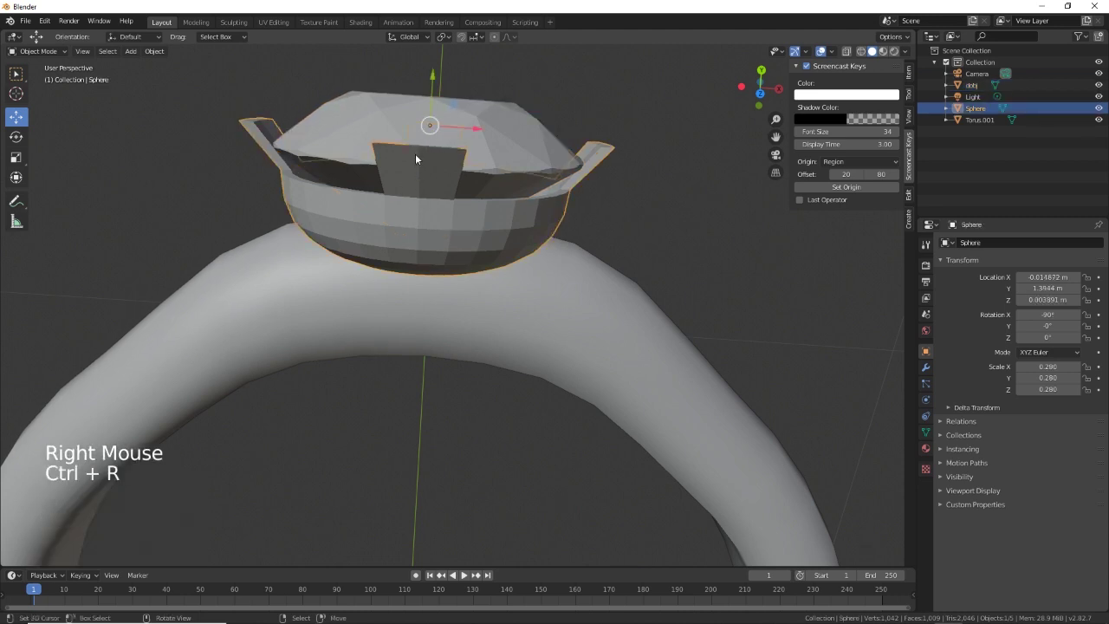
key("Tab")
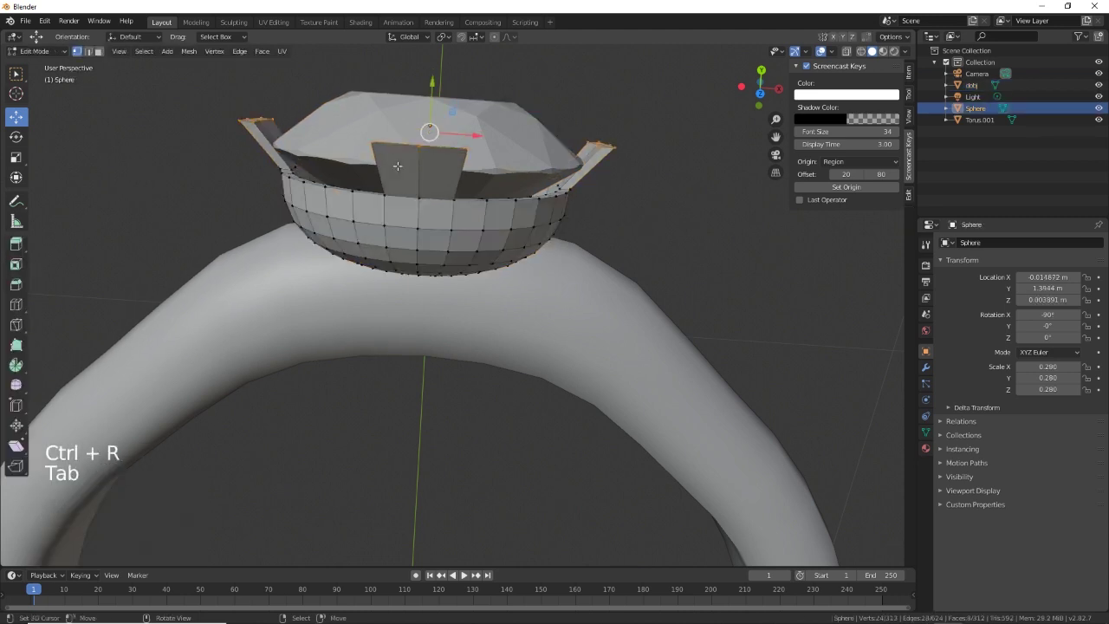
key("ctrl+r")
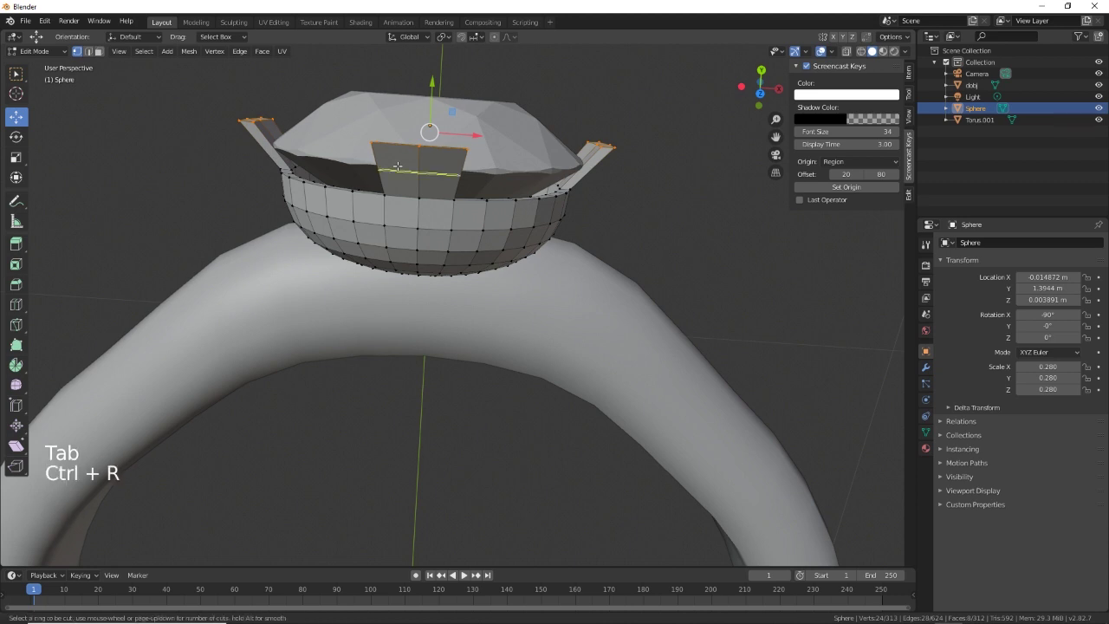
left_click(396, 166)
left_click(398, 160)
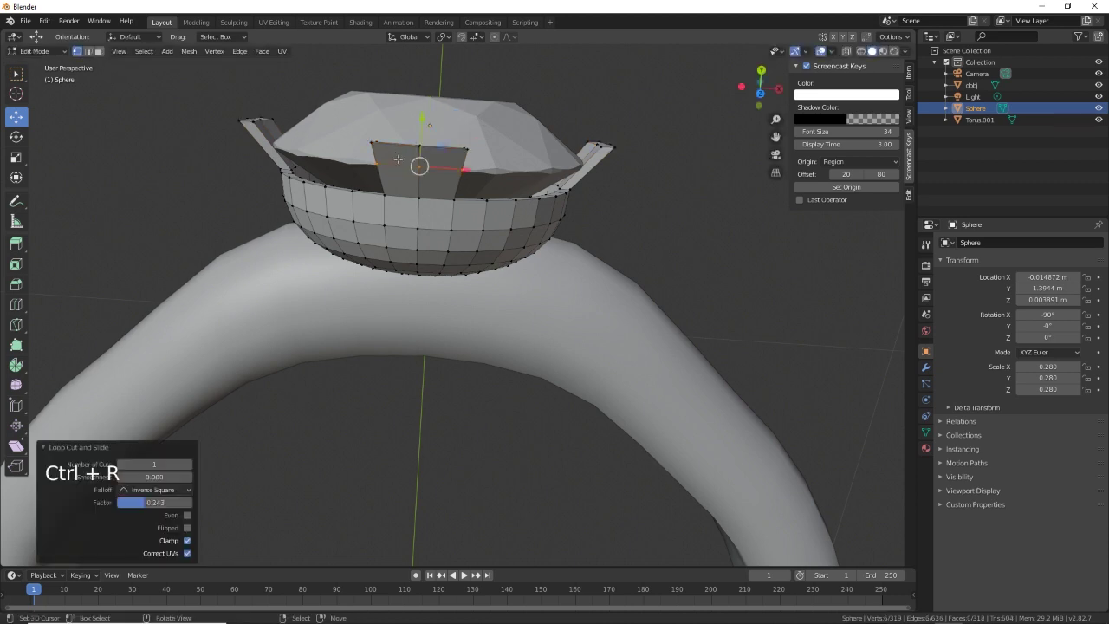
Add one loop cut across the +X prong in the right orthographic view, slid to a factor of -0.227.
middle_click_drag(401, 228, 649, 240)
left_click(760, 92)
left_click(778, 87)
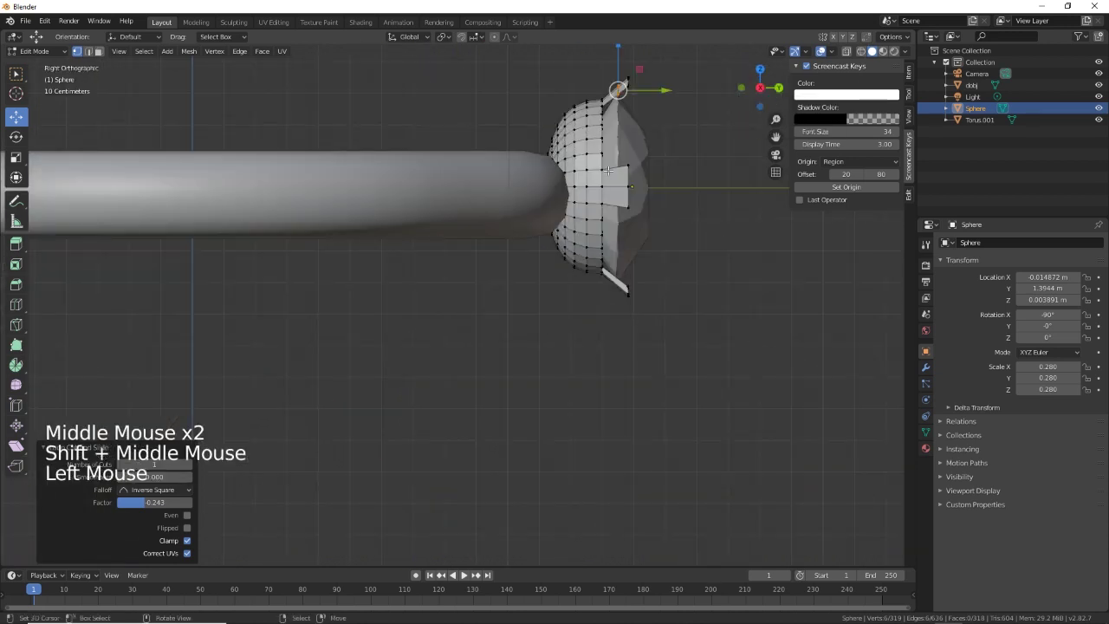
key("ctrl+r")
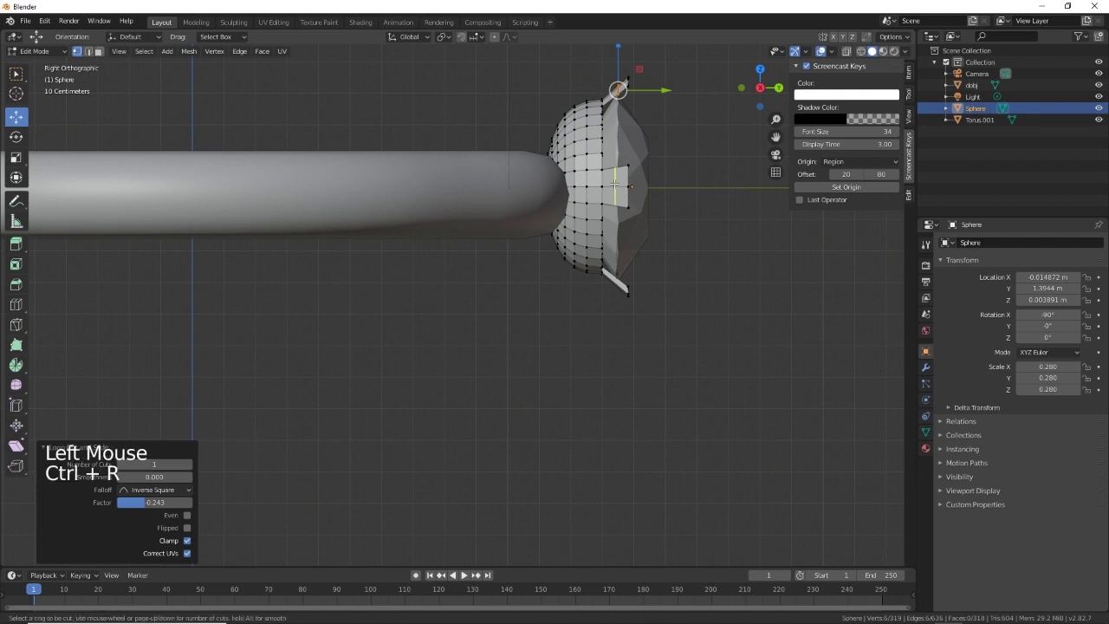
left_click(614, 182)
left_click(617, 181)
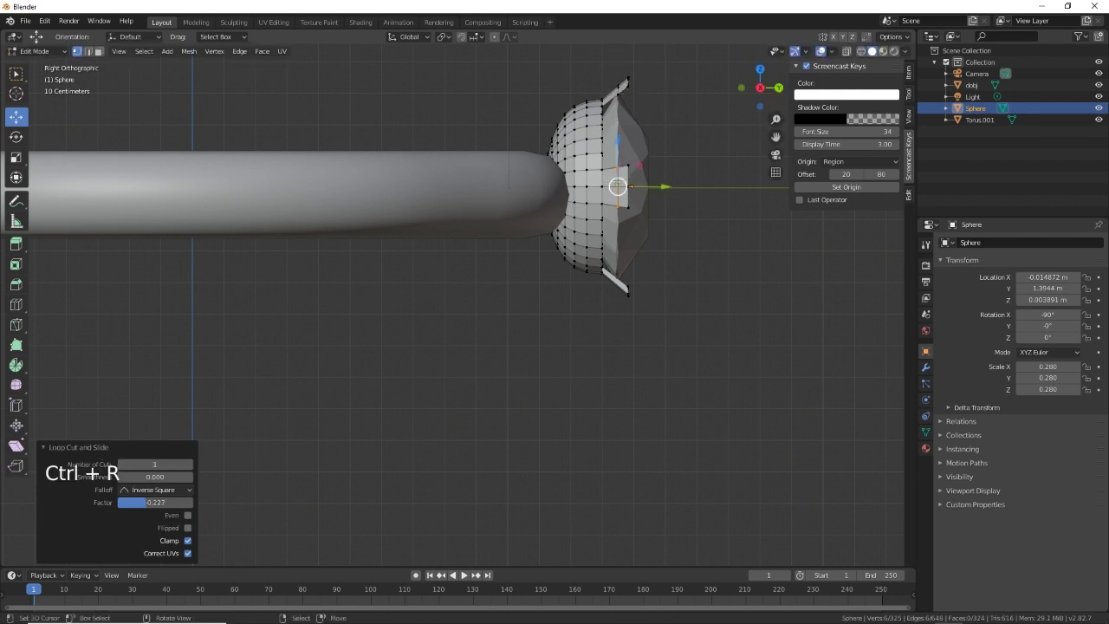
Add one loop cut across the -Z prong in the bottom orthographic view, slid to a factor of -0.261.
left_click(759, 107)
key("ctrl")
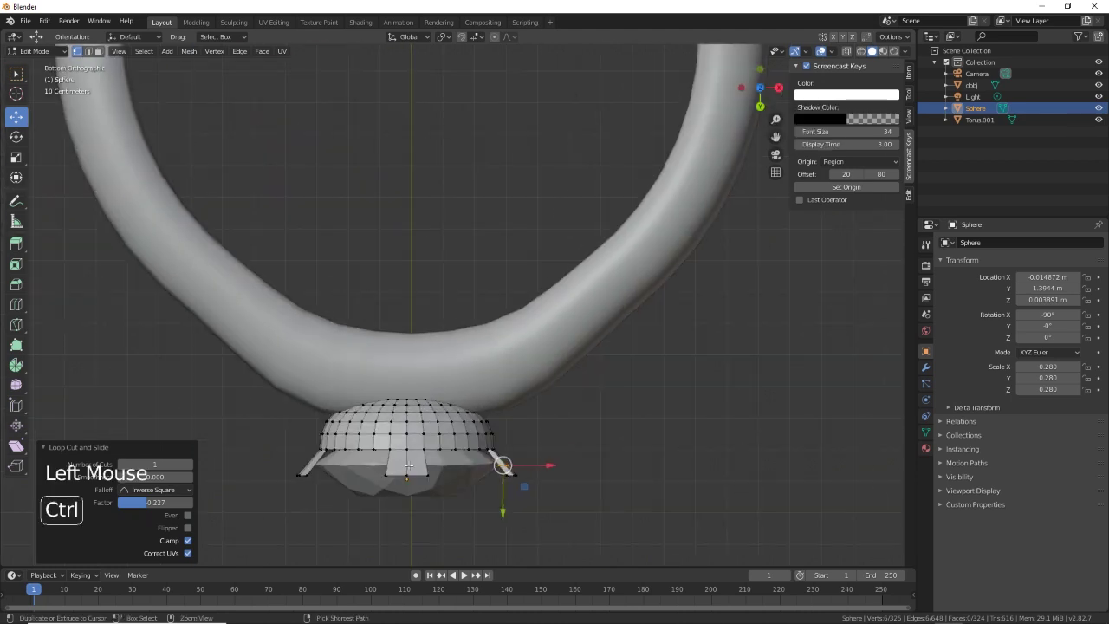
key("ctrl+r")
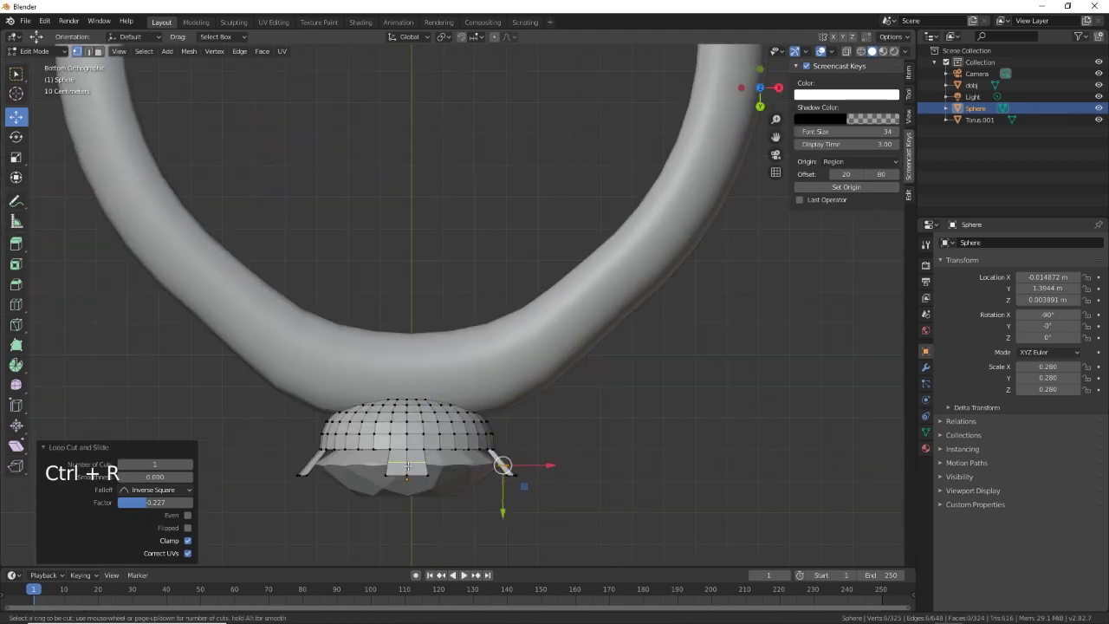
left_click(407, 466)
left_click(408, 468)
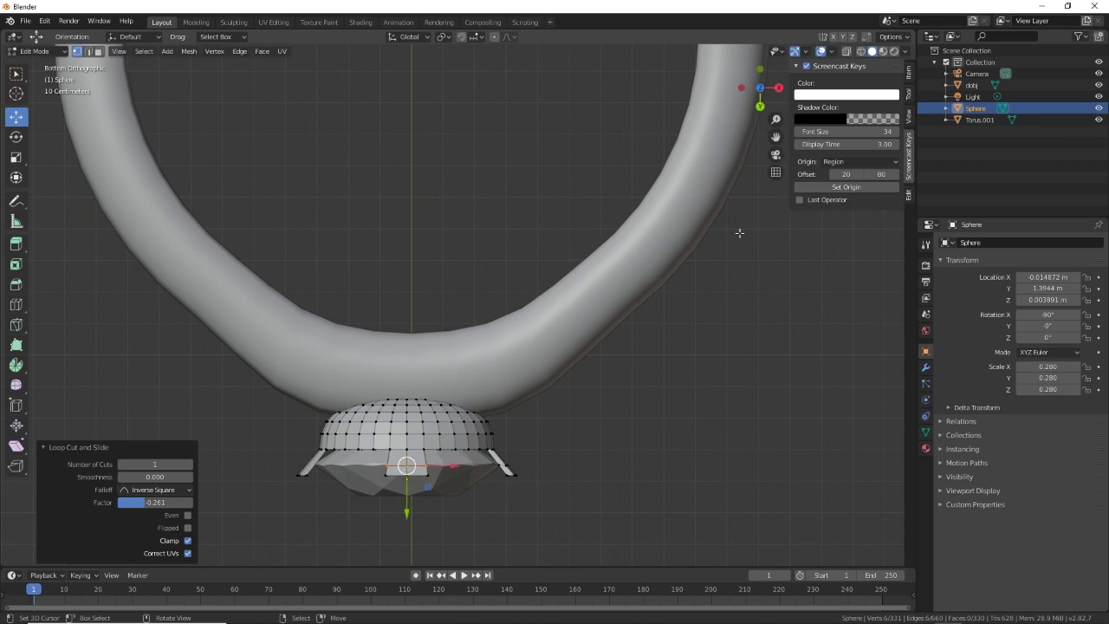
Add one loop cut across the bowl's -X prong, slid to a factor of -0.199.
middle_click_drag(553, 349, 611, 481)
key("ctrl+r")
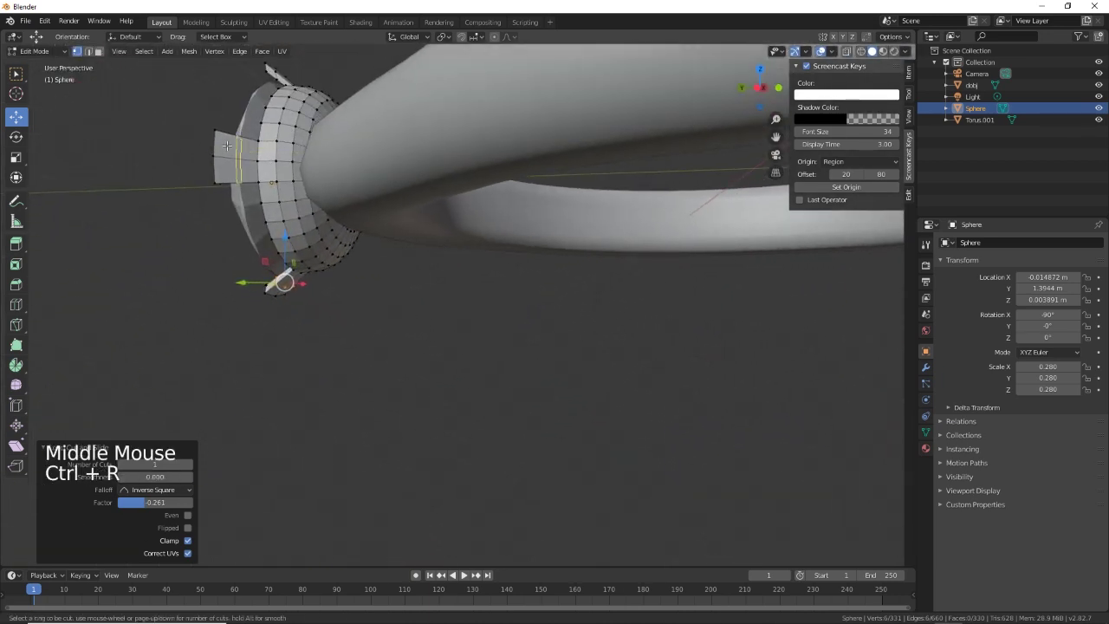
left_click(227, 145)
left_click(227, 146)
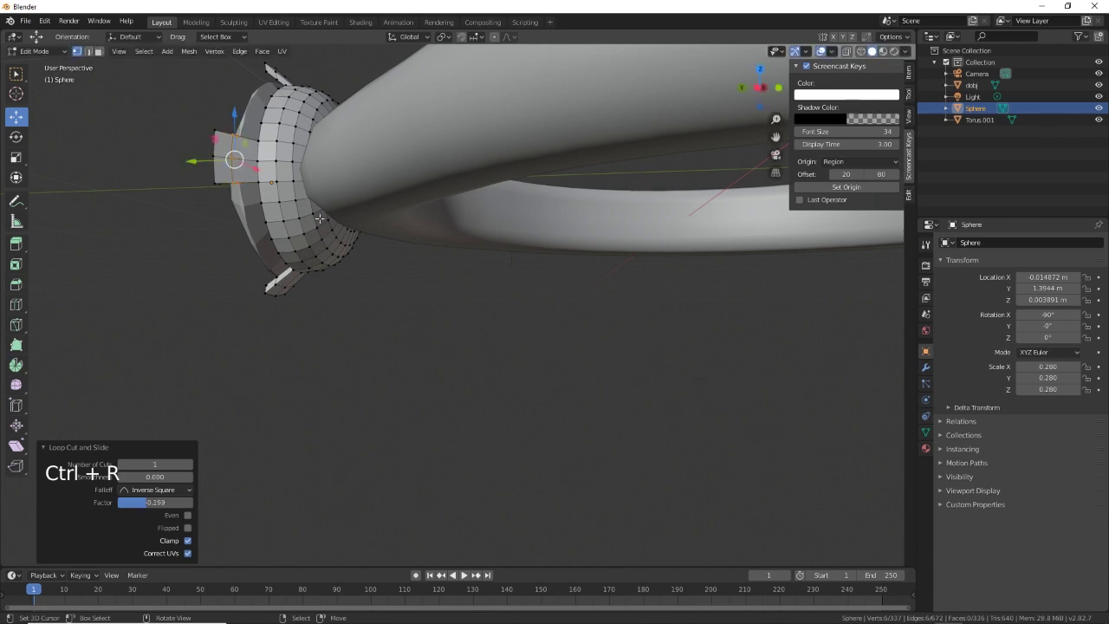
middle_click_drag(227, 145, 451, 119)
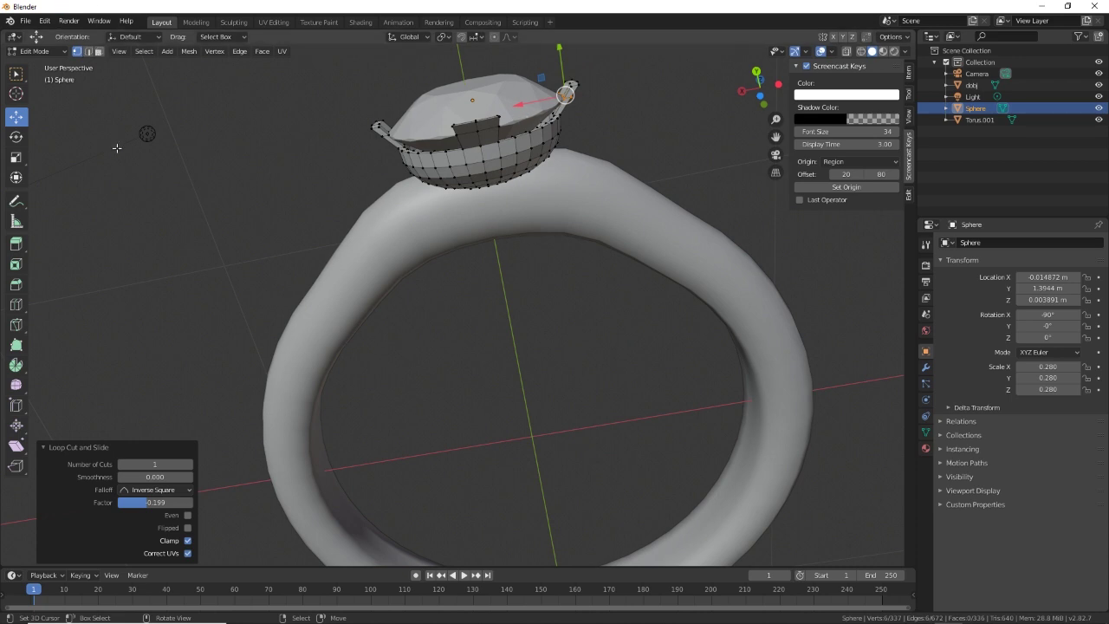
Bend the -X prong over the diamond by moving its six tip vertices 0.0576 m along X with the Transform tool.
left_click(17, 178)
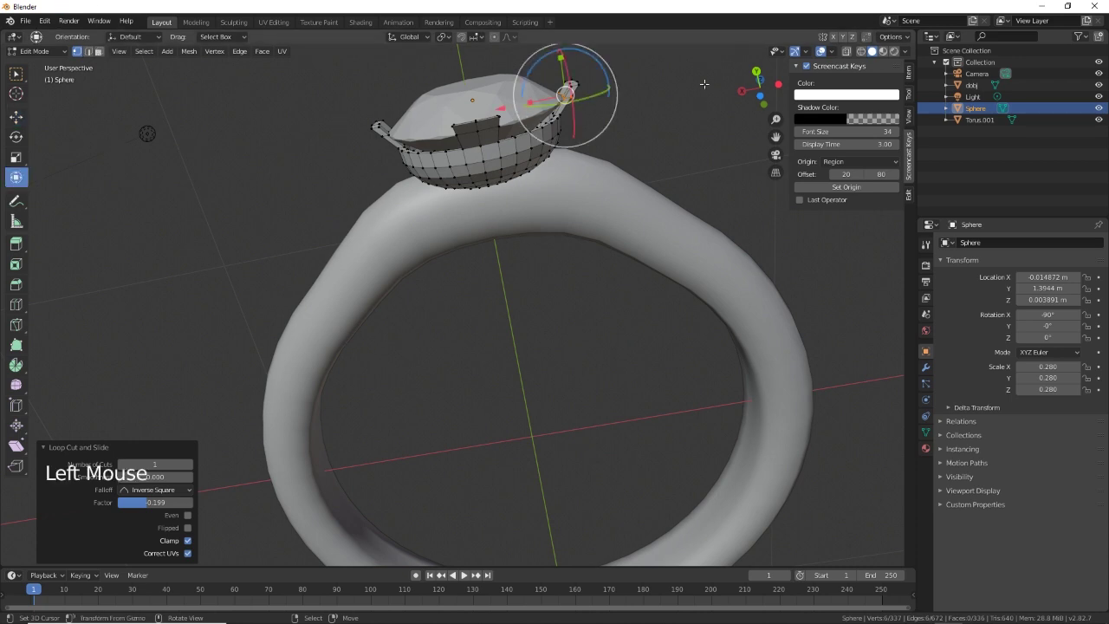
left_click_drag(561, 63, 544, 58)
right_click(544, 59)
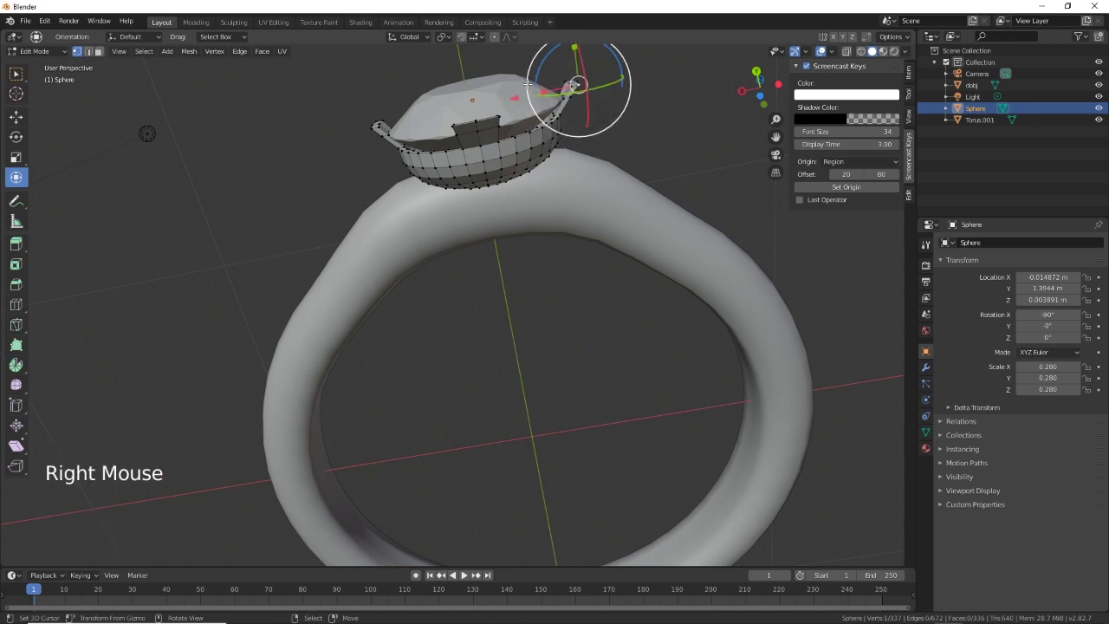
right_click(572, 87, "shift")
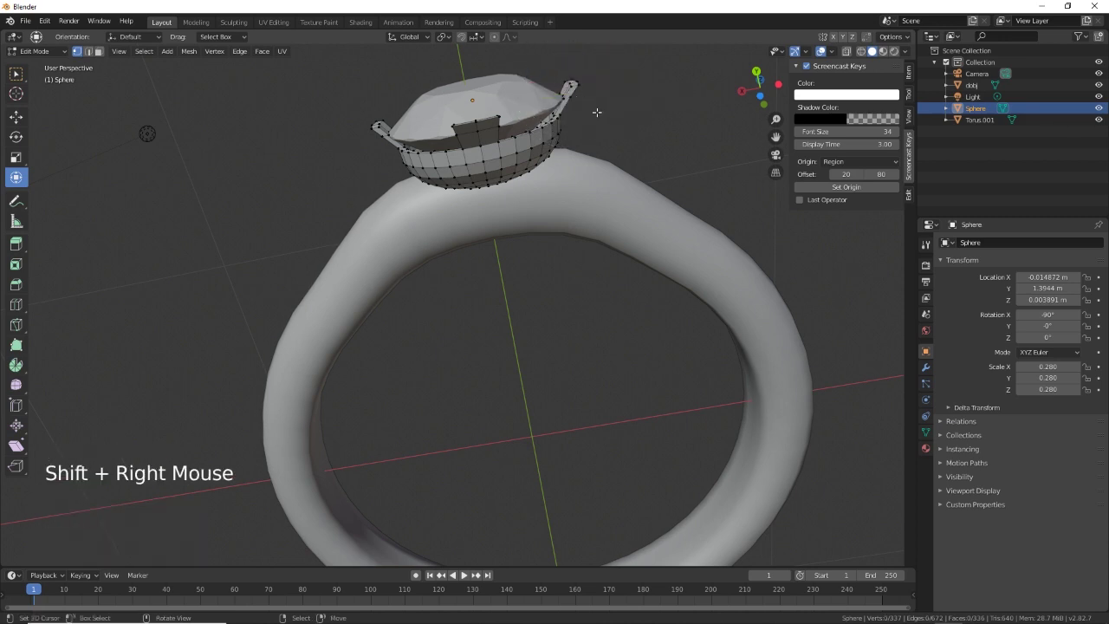
middle_click_drag(596, 112, 572, 208)
right_click(572, 208)
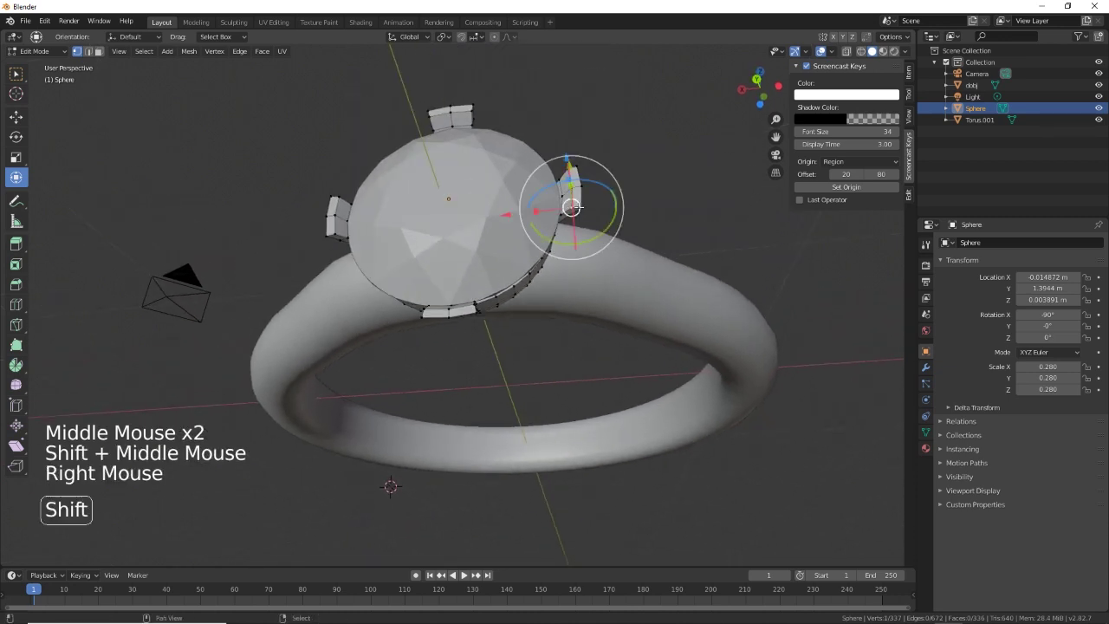
right_click(571, 198, "shift")
right_click(570, 186, "shift")
right_click(571, 182, "shift")
right_click(570, 167, "shift")
right_click(570, 174, "shift")
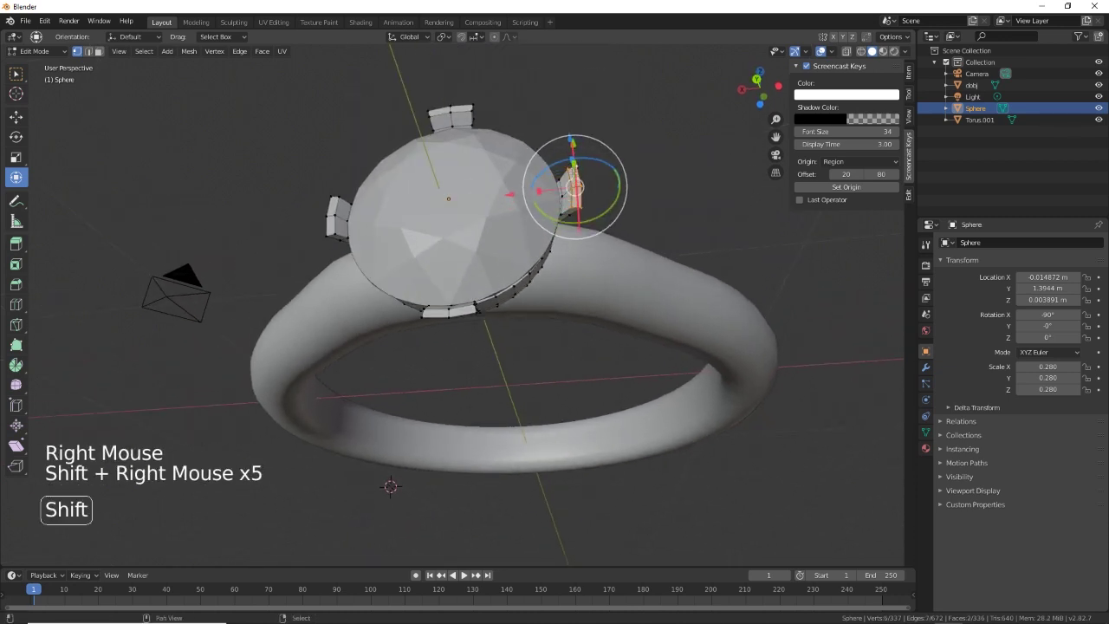
left_click_drag(524, 192, 492, 195)
Bend the +X prong over the diamond by moving its six tip vertices -0.0666 m along X.
middle_click_drag(554, 182, 588, 225)
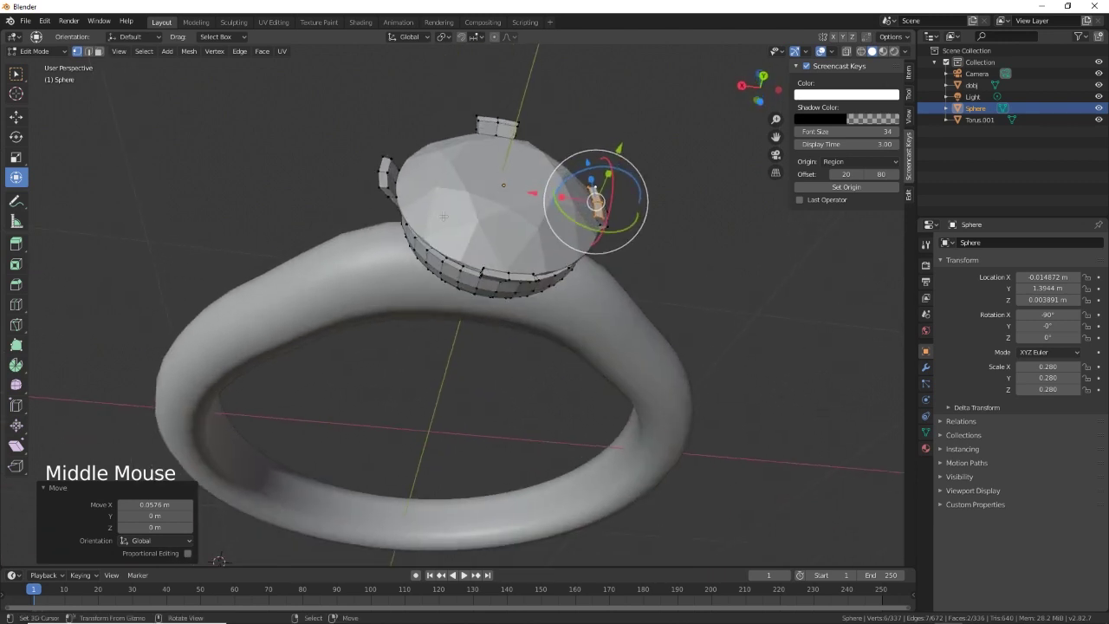
right_click(384, 177)
right_click(386, 171, "shift")
right_click(386, 170, "shift")
right_click(387, 169, "shift")
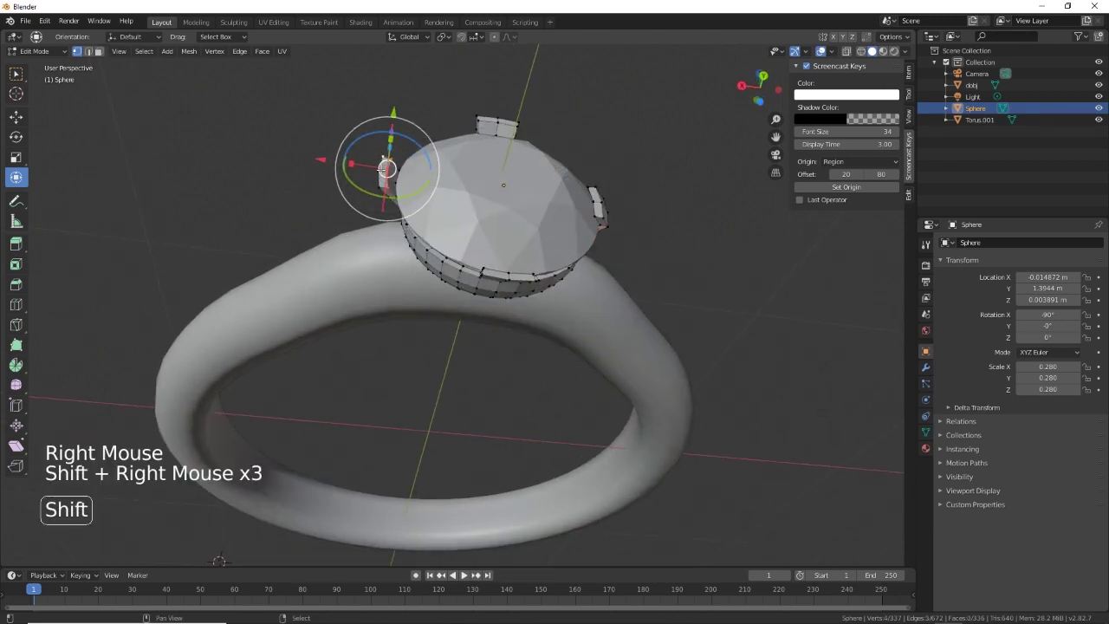
right_click(387, 169, "shift")
right_click(387, 169, "shift")
left_click_drag(321, 161, 343, 169)
Bend the -Z prong over the diamond by moving its six tip vertices 0.0653 m along Z.
middle_click_drag(343, 168, 582, 381)
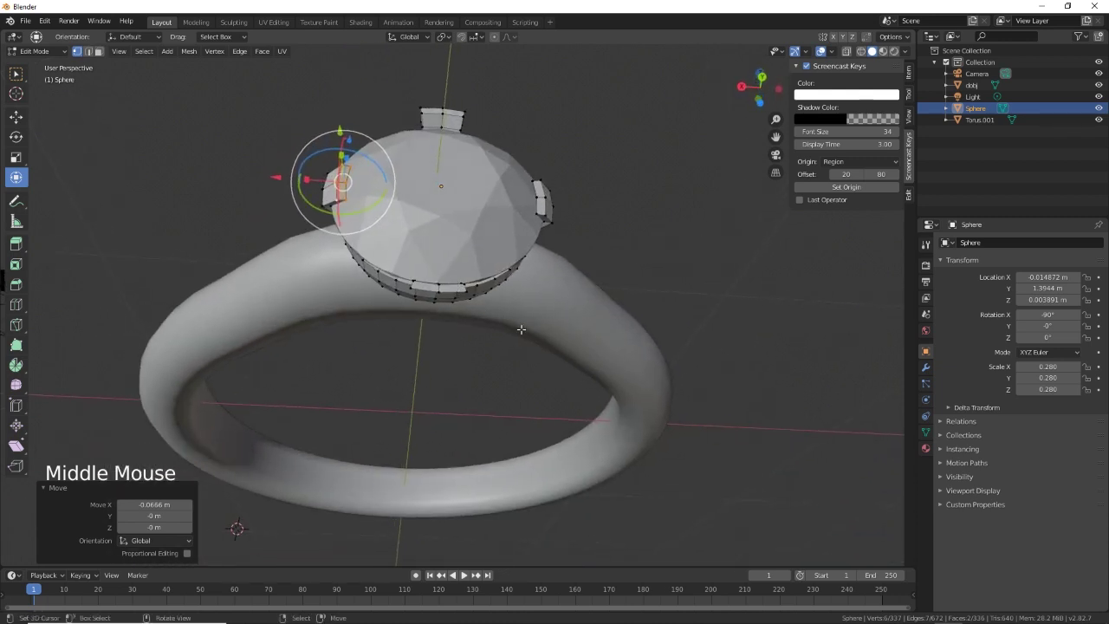
middle_click_drag(521, 329, 513, 357)
right_click(450, 350)
right_click(446, 350, "shift")
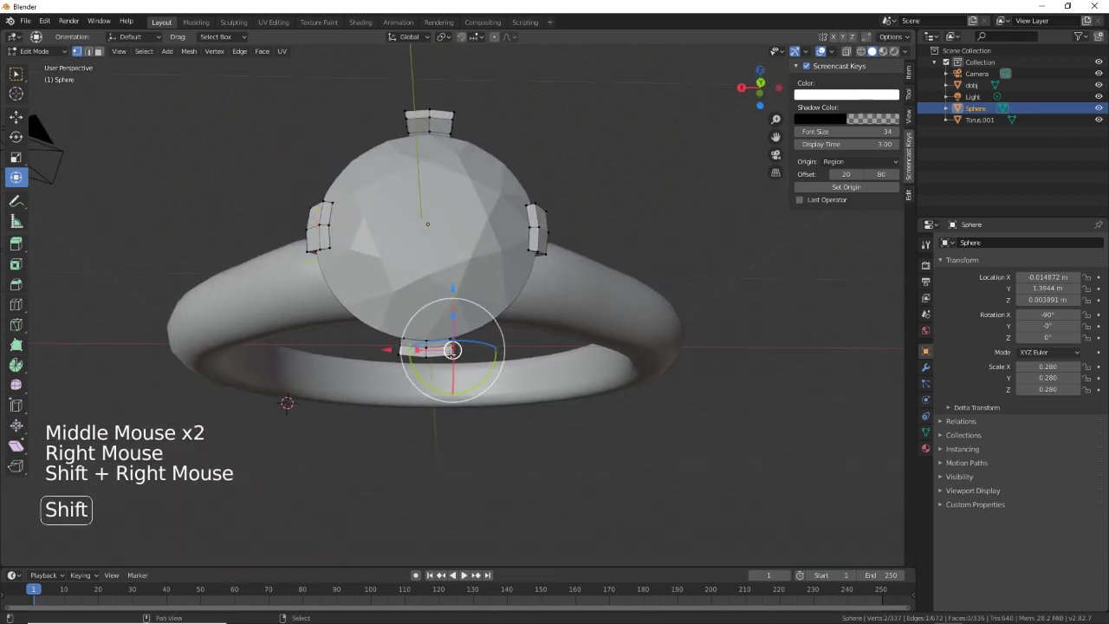
right_click(438, 350, "shift")
right_click(426, 351, "shift")
right_click(417, 351, "shift")
right_click(407, 351, "shift")
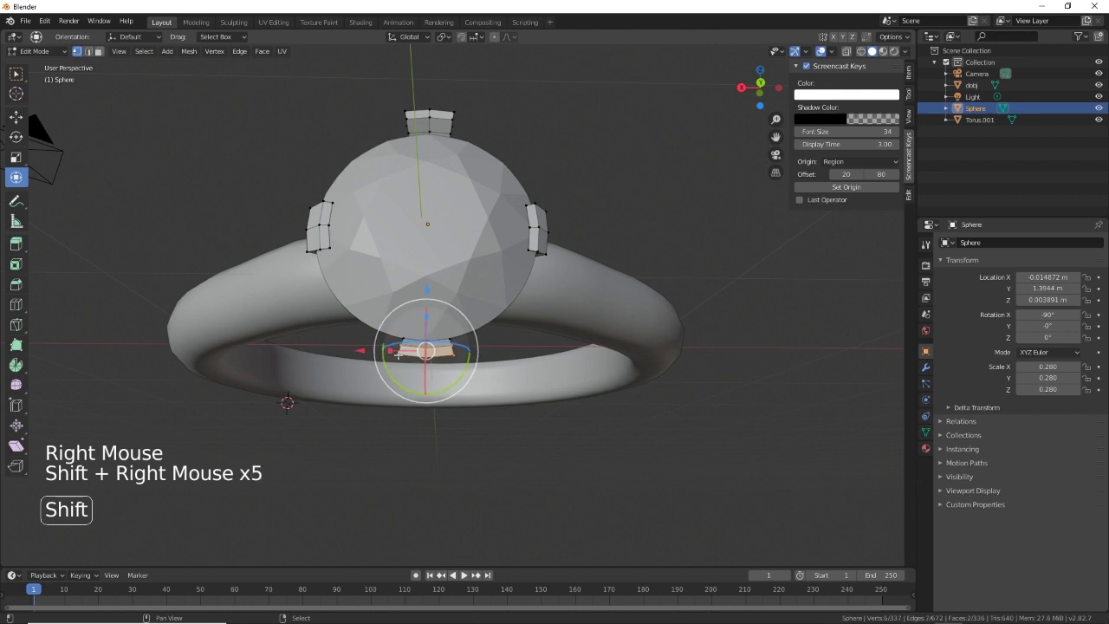
middle_click_drag(407, 351, 505, 375)
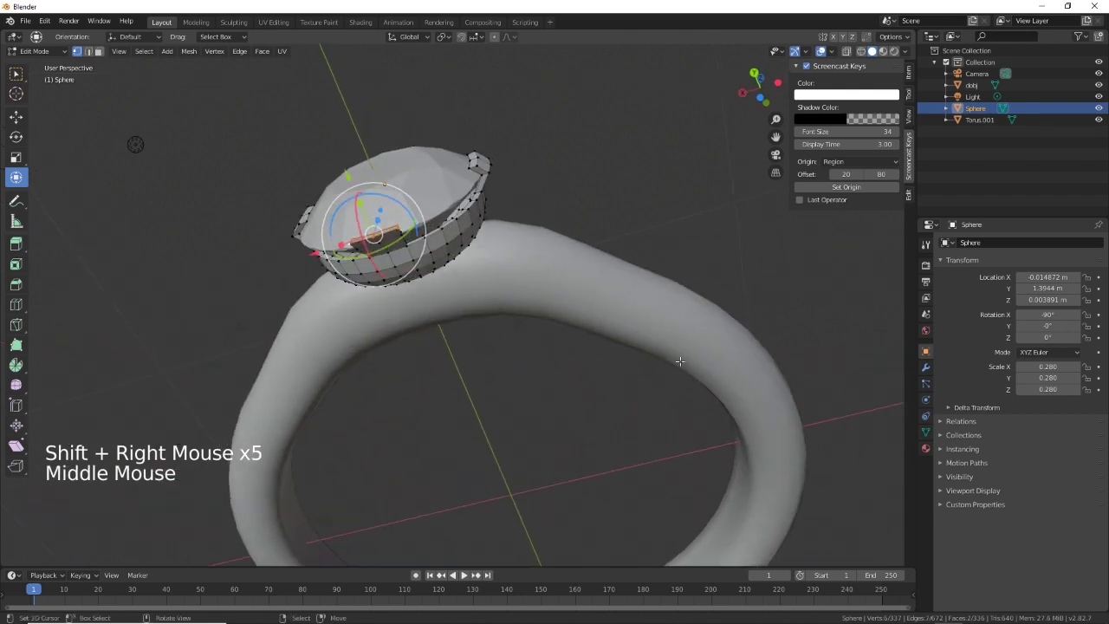
middle_click_drag(718, 419, 459, 422, "shift")
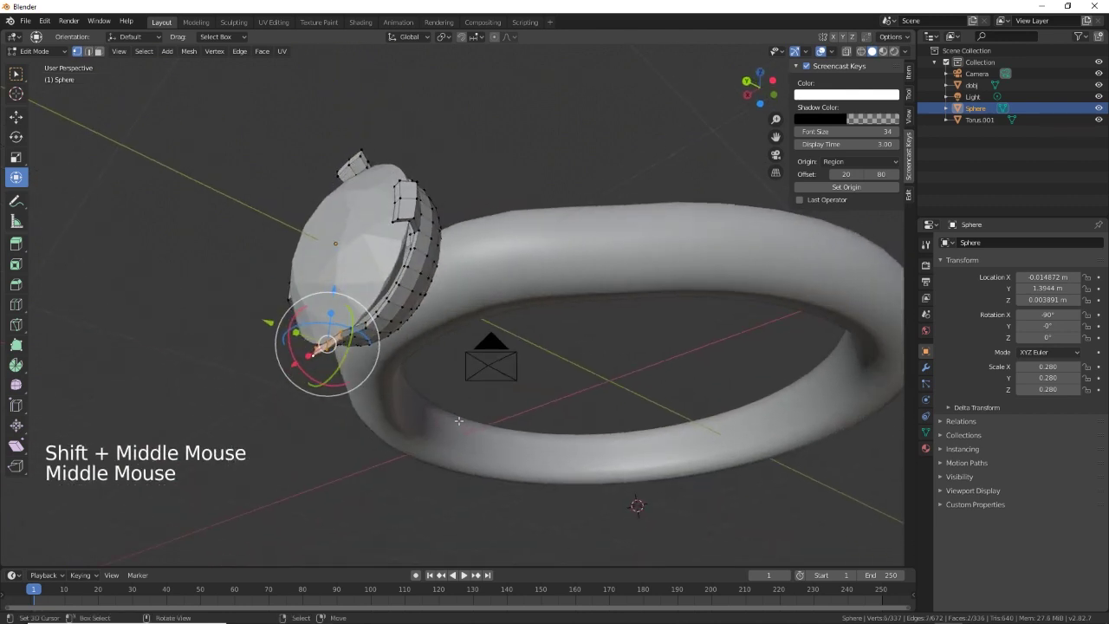
mouse_move(333, 285)
left_mouse_down()
mouse_move(333, 267)
mouse_move(343, 272)
left_mouse_up()
Bend the +Z prong over the diamond by moving its six tip vertices -0.062 m along Z.
middle_click_drag(343, 272, 531, 393)
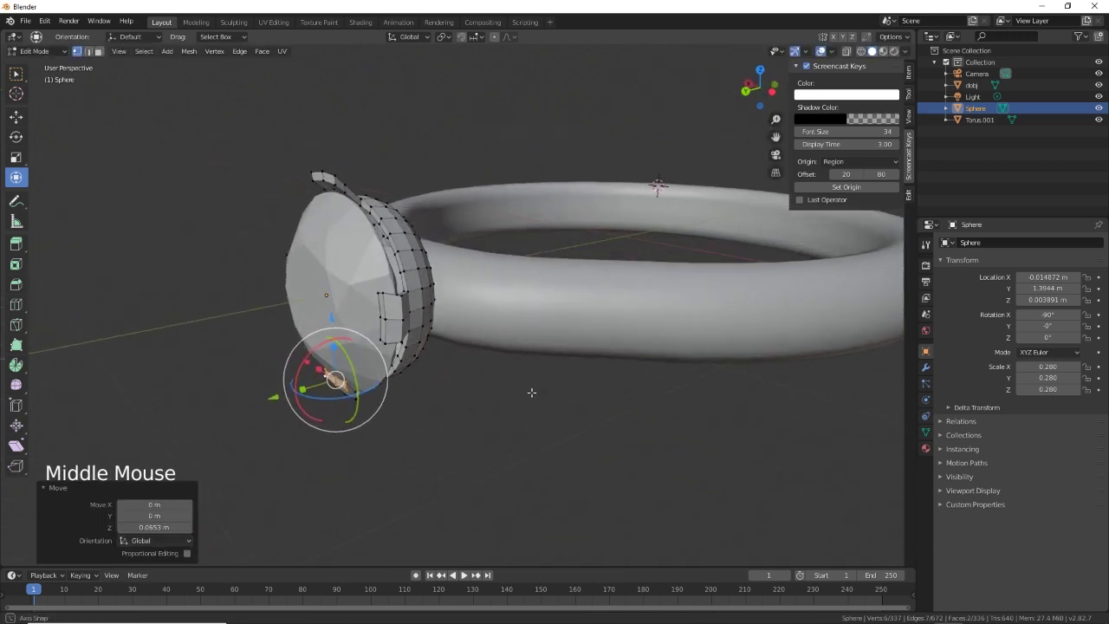
right_click(322, 179)
right_click(314, 176, "shift")
right_click(331, 182, "shift")
right_click(316, 177, "shift")
right_click(321, 182, "shift")
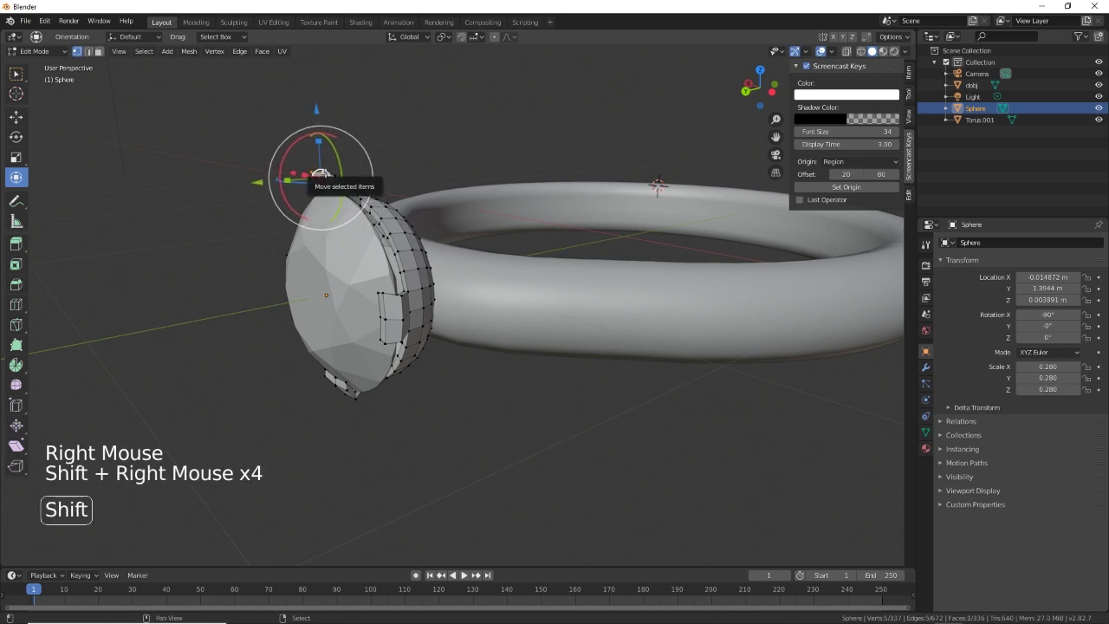
right_click(327, 179, "shift")
left_click_drag(315, 104, 312, 128)
Return to Object Mode and shade the bowl-shaped setting smooth.
middle_click_drag(626, 397, 678, 244)
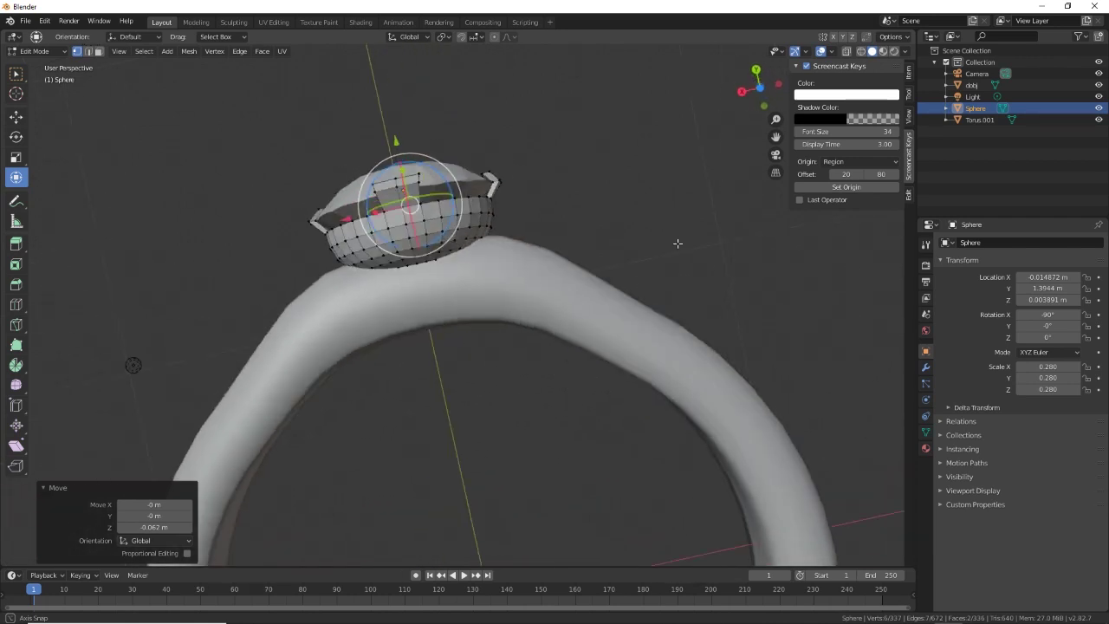
key("Tab")
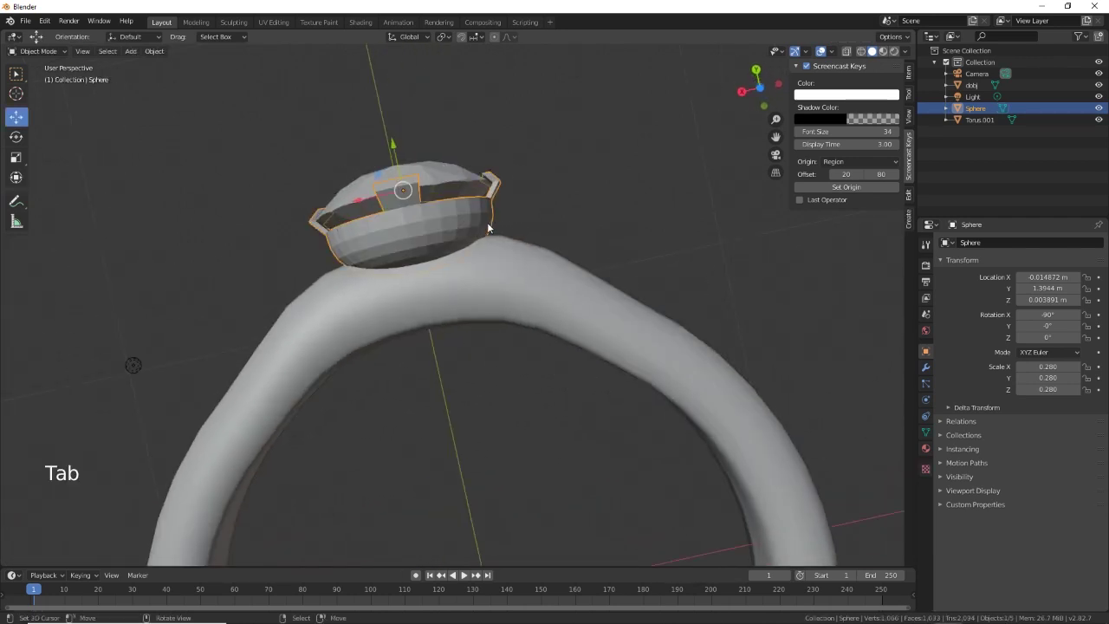
key("w")
left_click(488, 227)
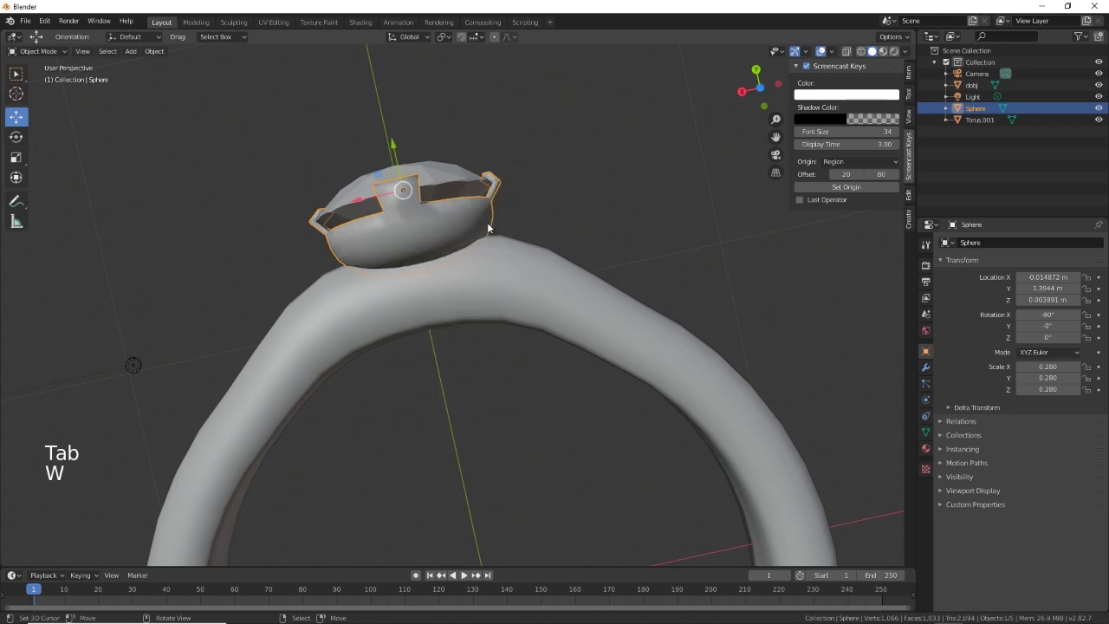
Add a Subdivision Surface modifier to the ring band and another to the bowl-shaped setting.
right_click(507, 277)
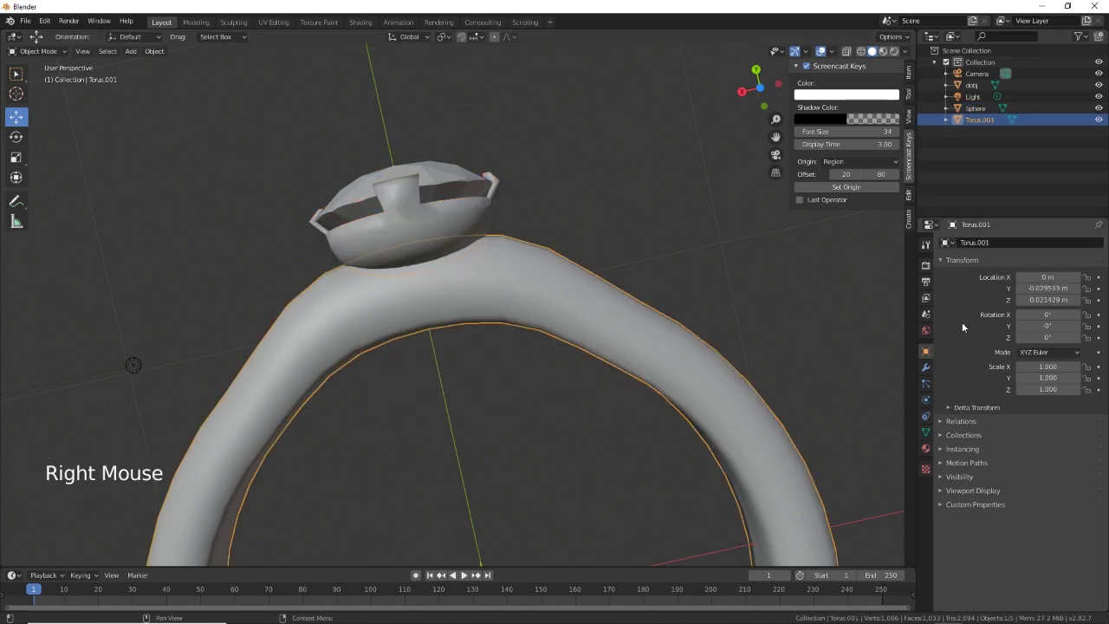
left_click(925, 371)
left_click(973, 245)
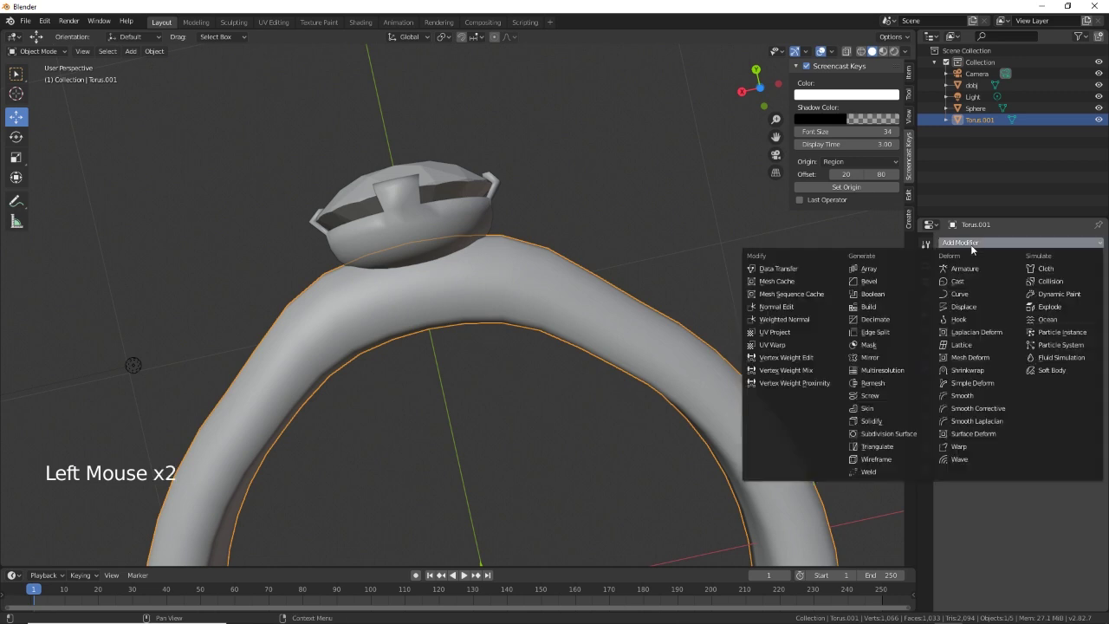
left_click(893, 433)
right_click(431, 227)
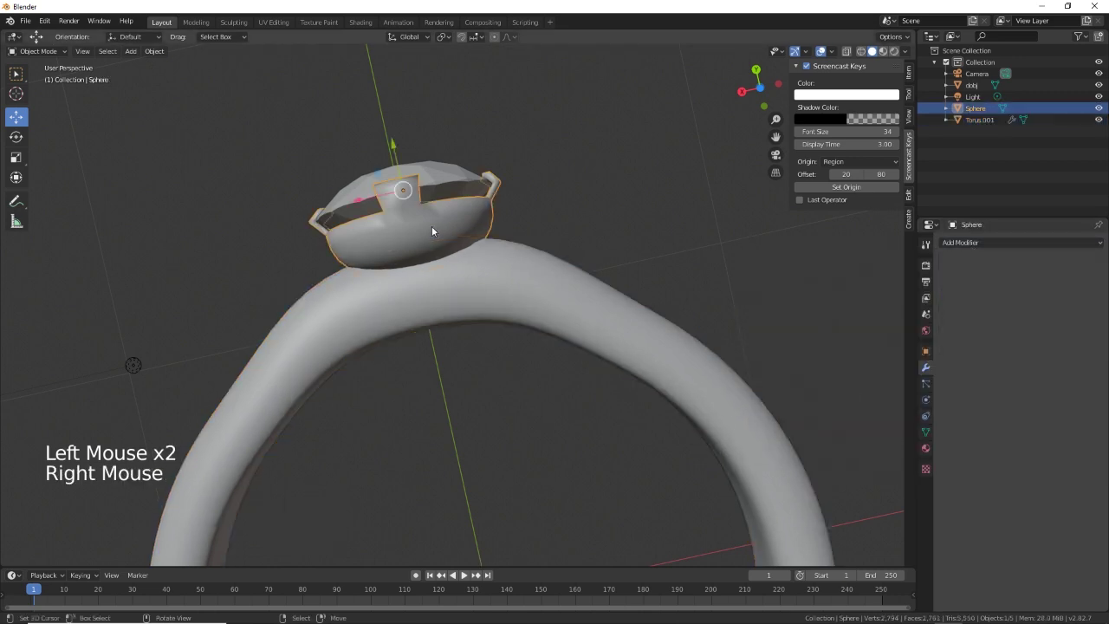
left_click(971, 242)
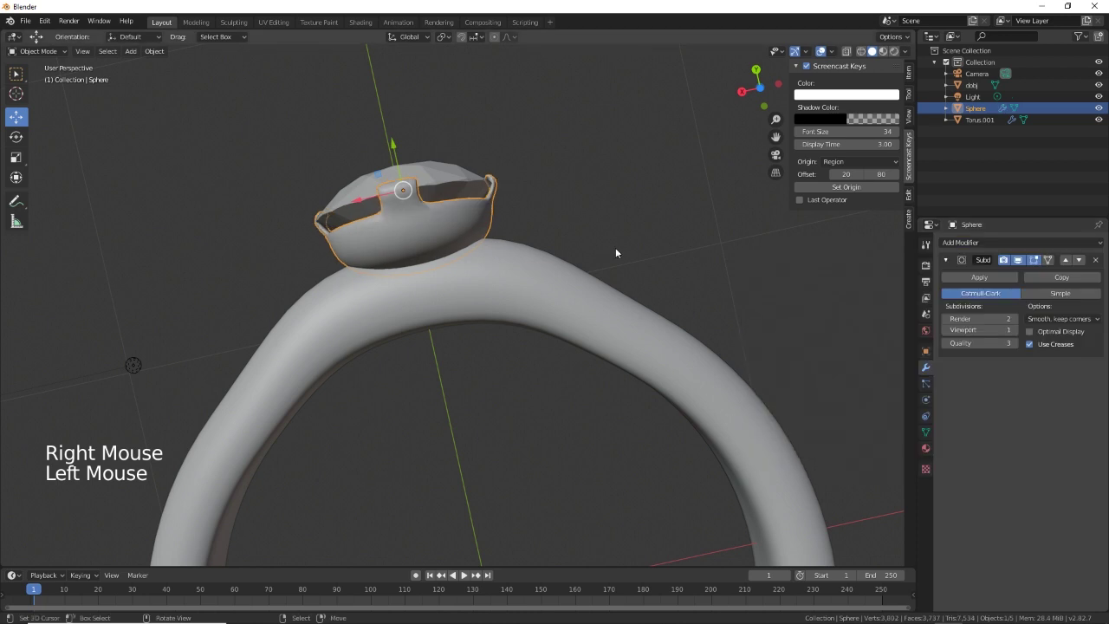
Give the ring band a new material with metallic 1.000 and a pale peach base color, and show the scene in Material Preview.
right_click(586, 295)
middle_click_drag(612, 302, 659, 312)
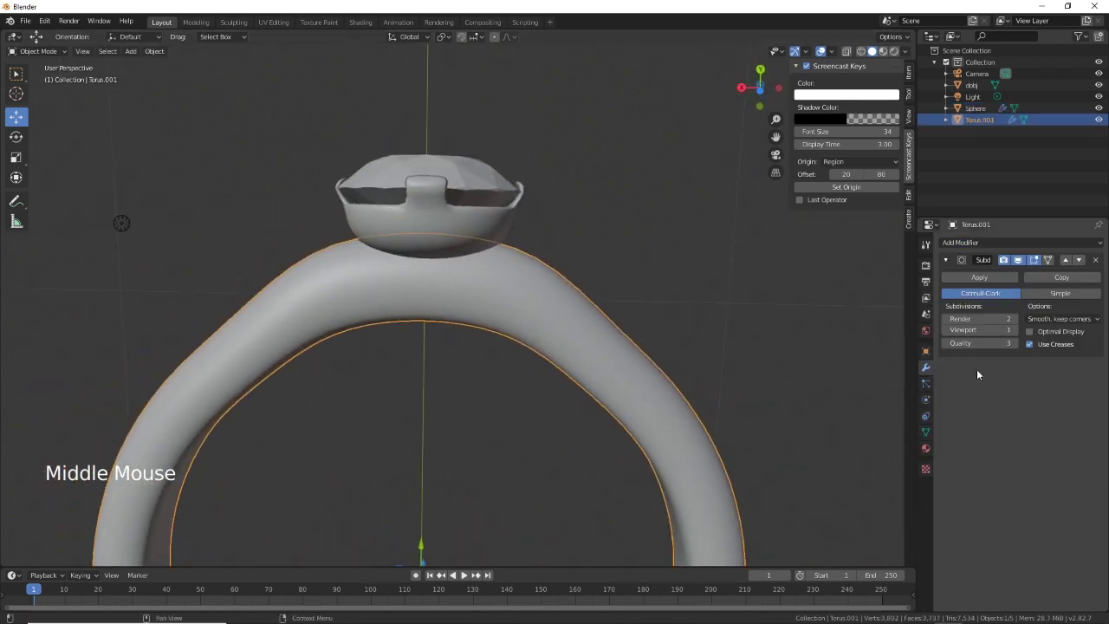
left_click(926, 448)
left_click(1048, 291)
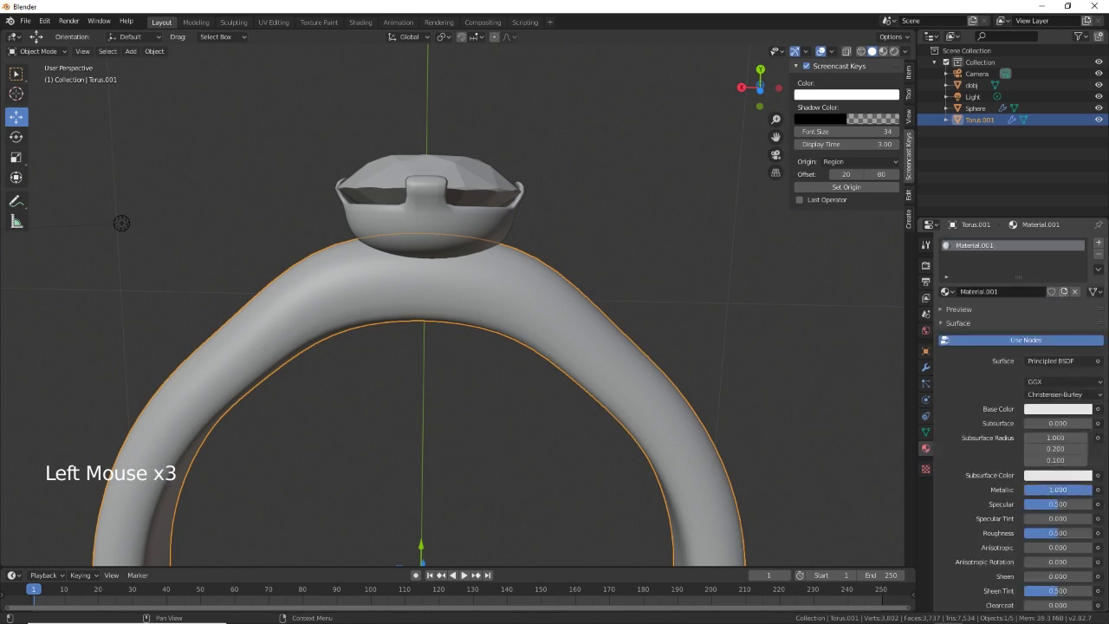
left_click(1057, 410)
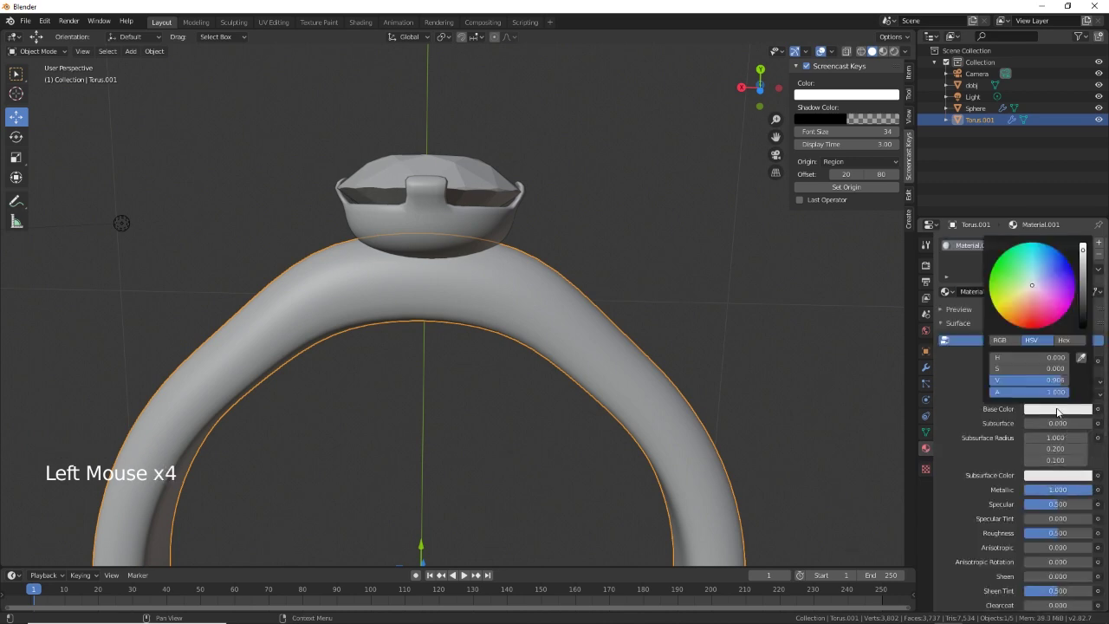
left_click(1030, 292)
left_click(883, 52)
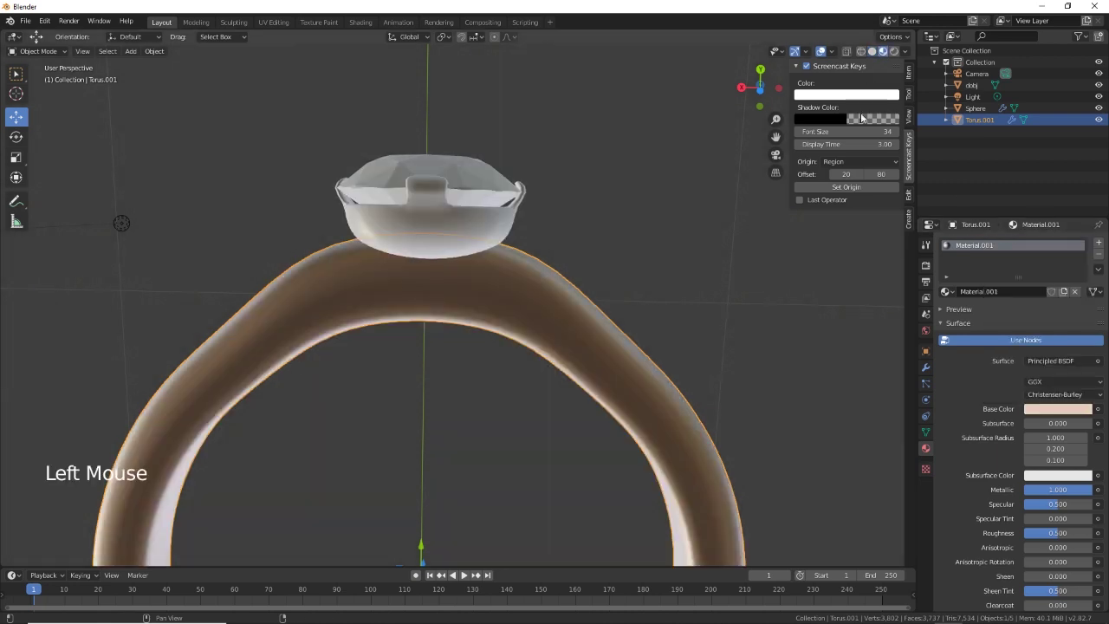
Apply the ring's material to the bowl-shaped setting as well and set the material's roughness to 0.000.
middle_click_drag(720, 367, 599, 512)
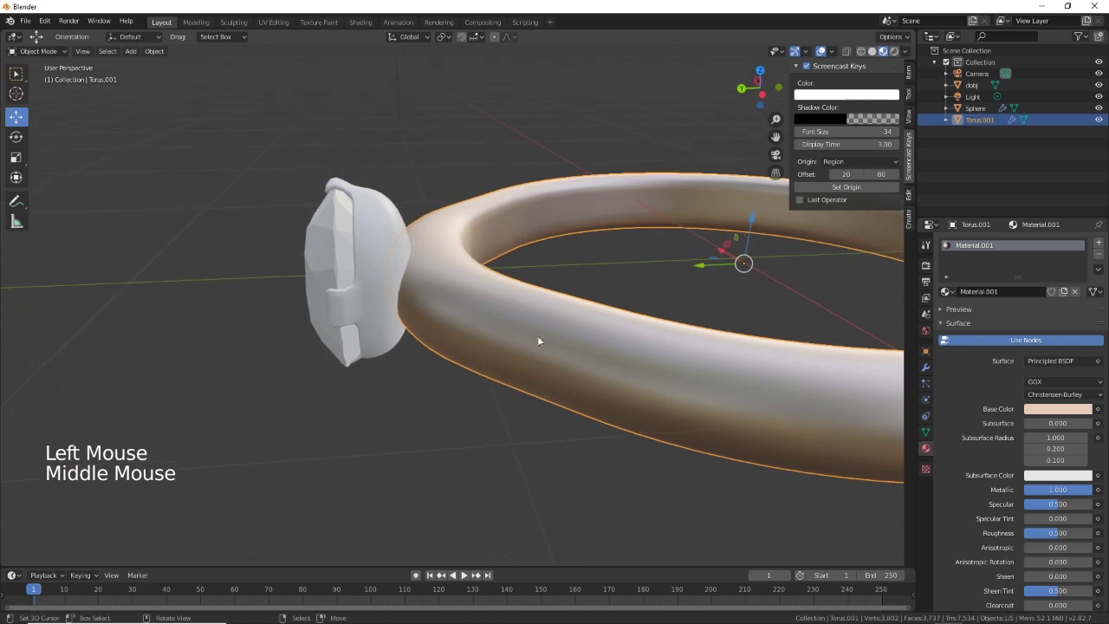
left_click_drag(947, 291, 375, 266)
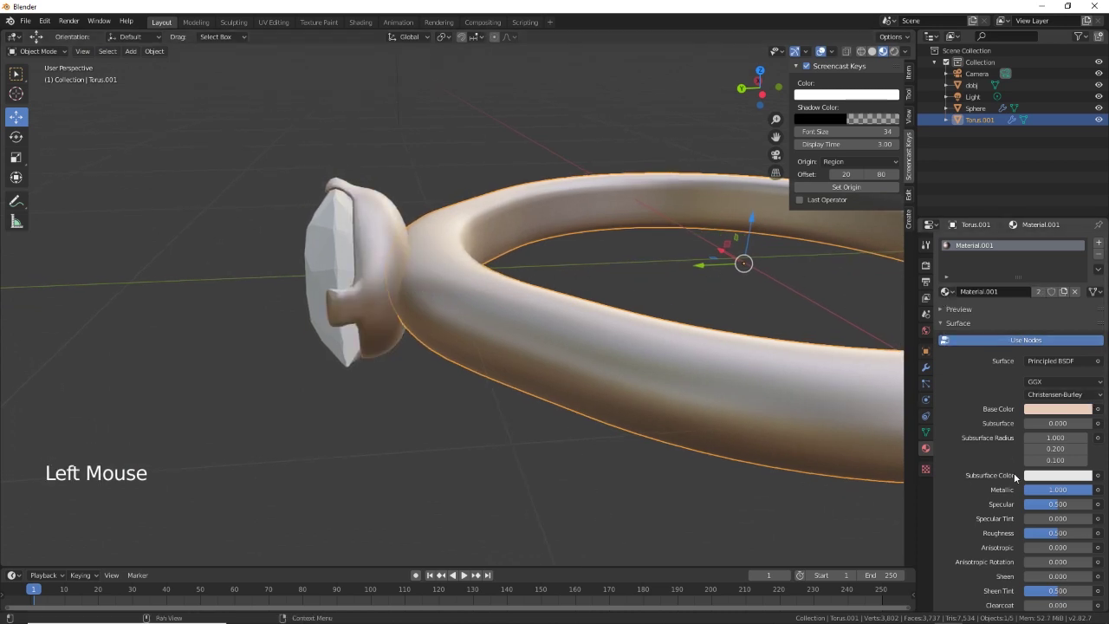
left_click_drag(1057, 533, 749, 470)
scroll(559, 344, "down", 4)
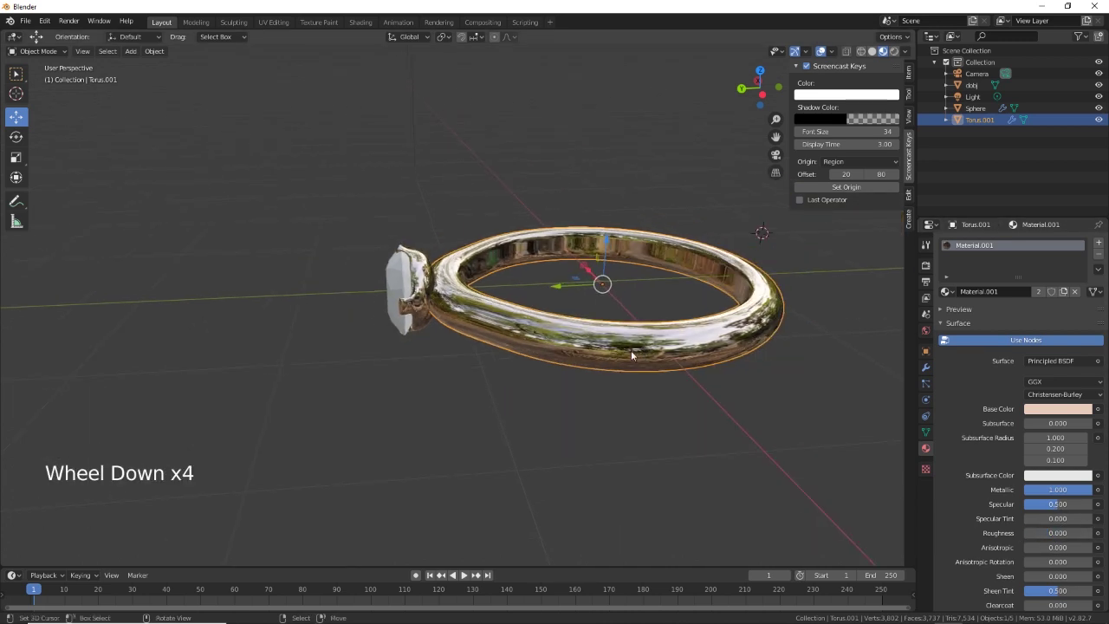
Assign an Environment Texture to the world background color.
left_click(926, 332)
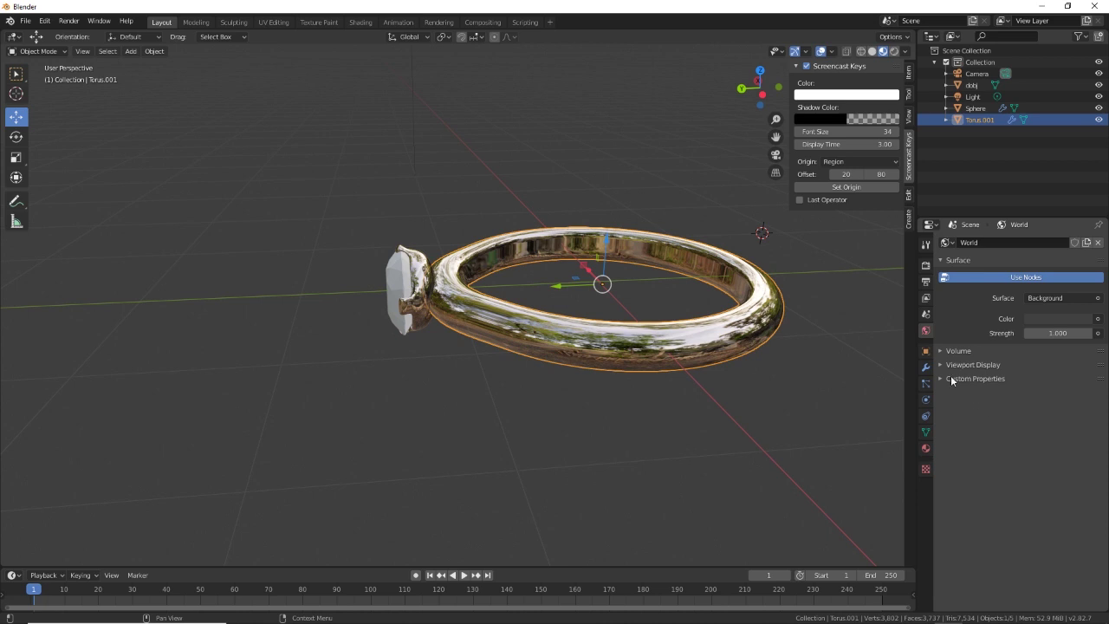
left_click(940, 364)
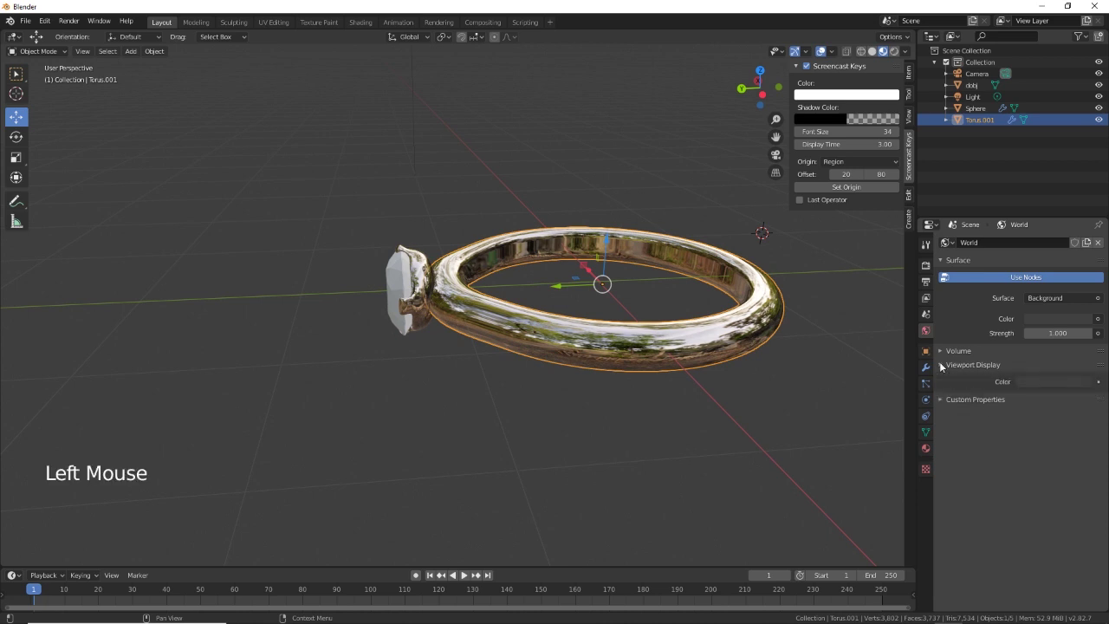
left_click(1099, 321)
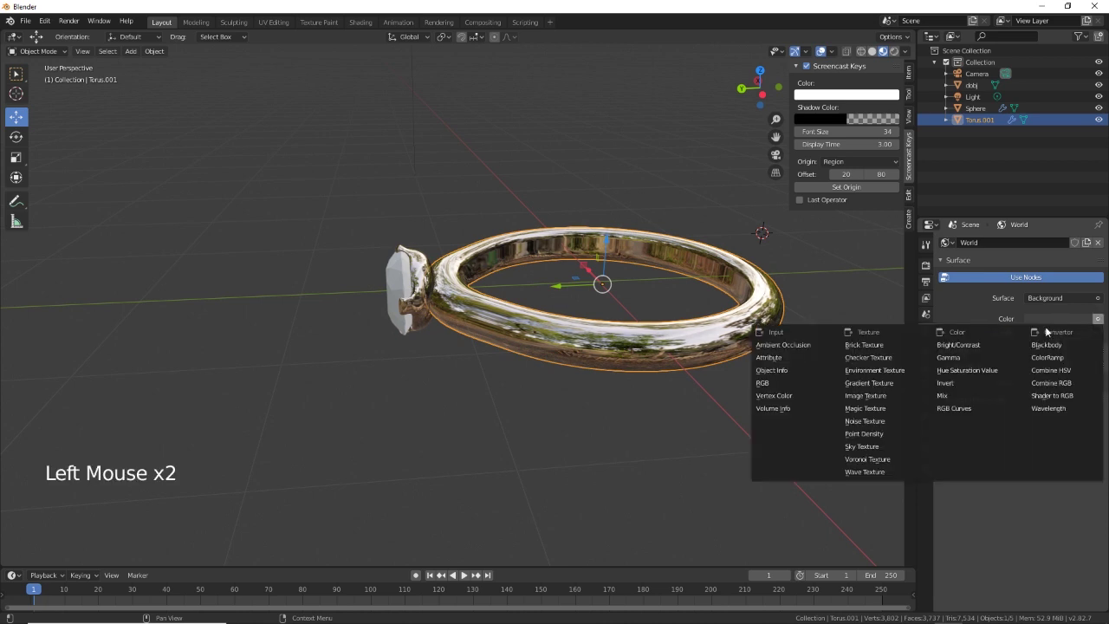
left_click(875, 372)
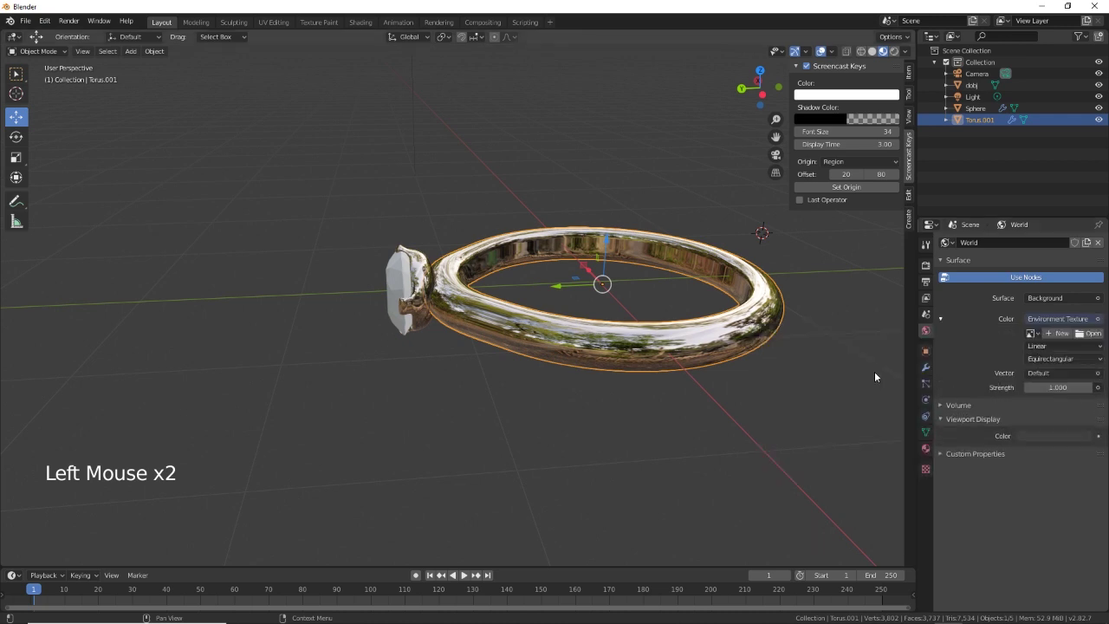
Load cayley_interior_2k.hdr as the image for the world's environment texture.
left_click(1031, 334)
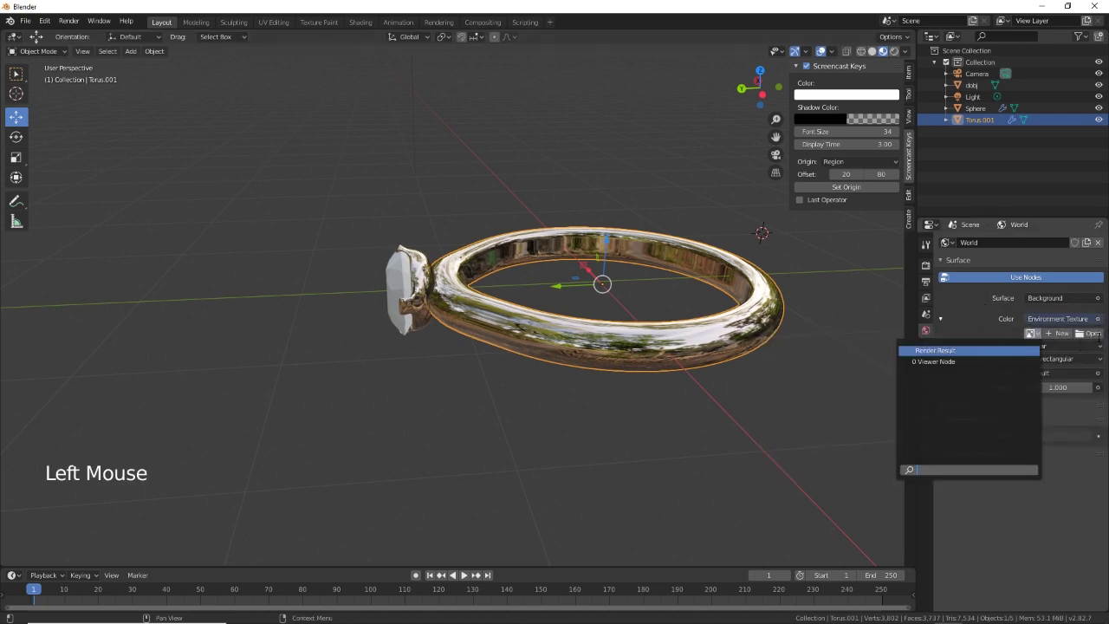
left_click(1090, 334)
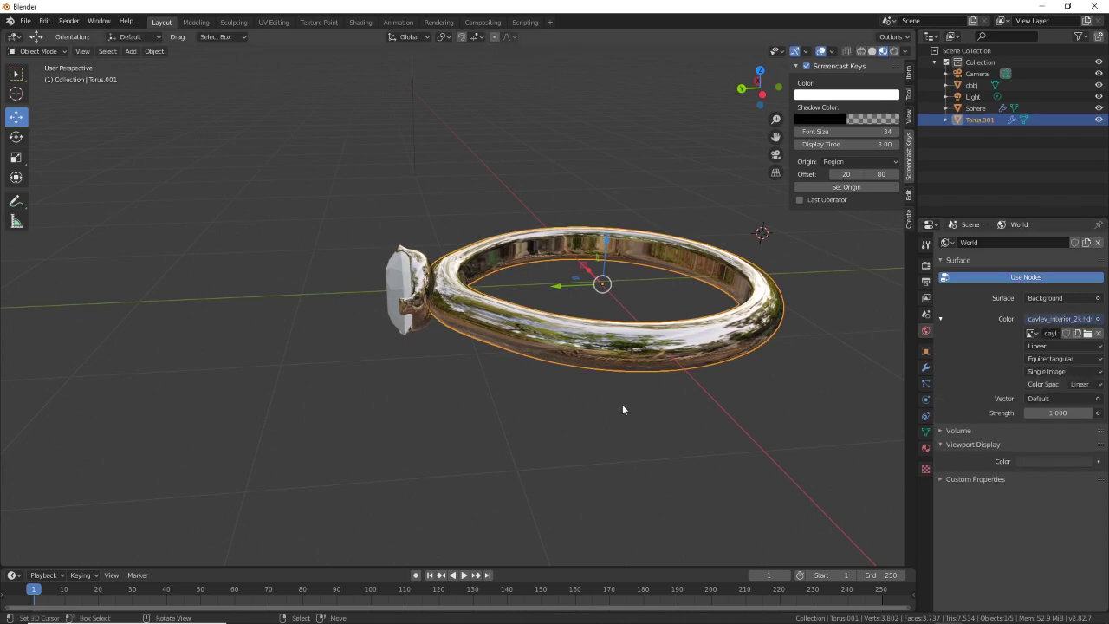
Move the bowl-shaped setting and diamond together about 0.0588 m along Y toward the ring band, and show the scene in Rendered shading.
middle_click_drag(622, 409, 557, 379)
right_click(416, 282)
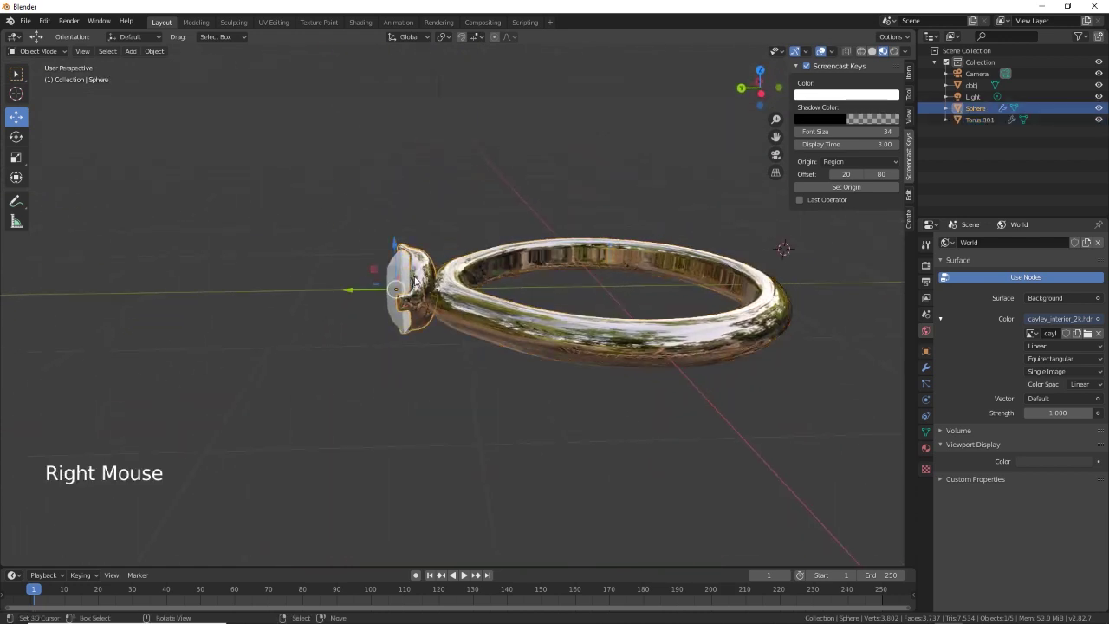
right_click(409, 286, "shift")
left_click_drag(356, 289, 369, 287)
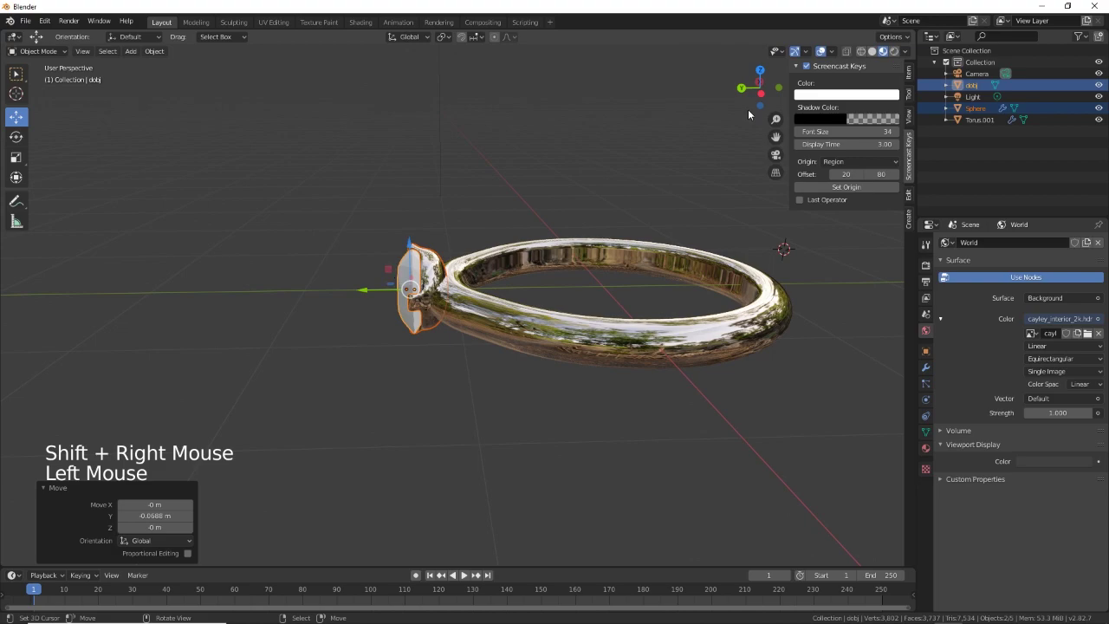
left_click(896, 52)
middle_click_drag(442, 370, 516, 364)
Give the diamond a new material with Glass BSDF as its surface shader.
right_click(414, 289)
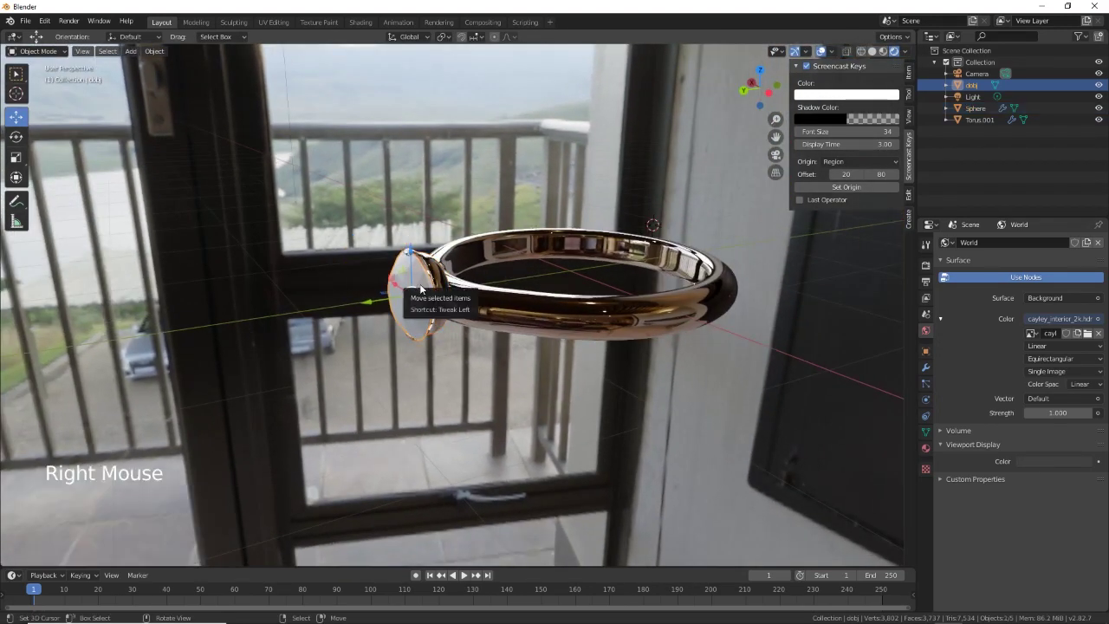
left_click(925, 448)
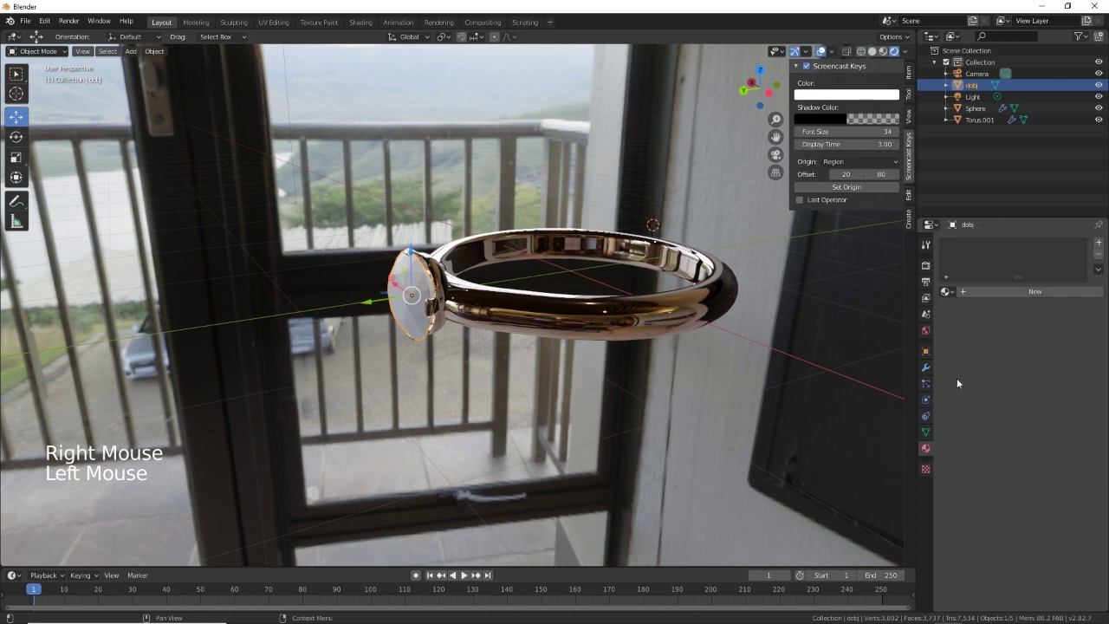
left_click(1061, 292)
left_click(1074, 362)
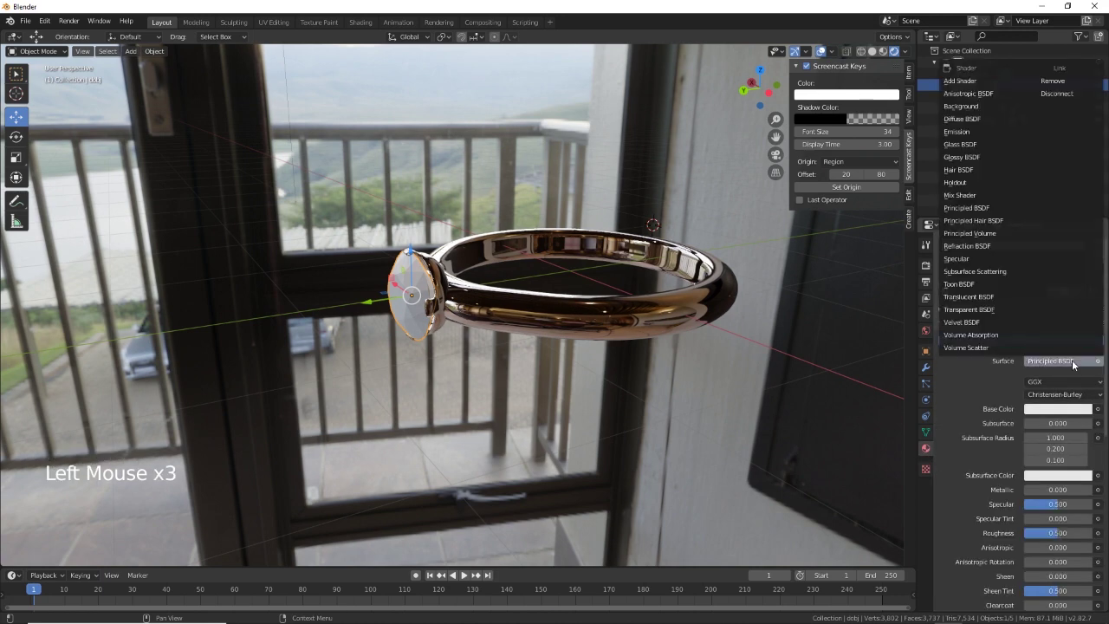
left_click(969, 144)
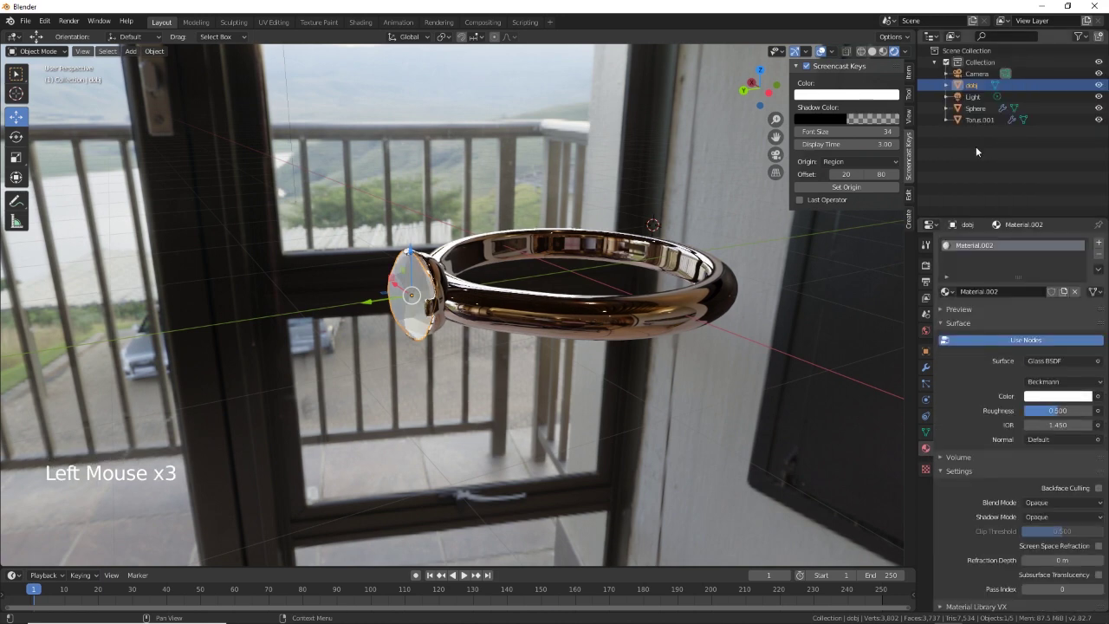
Set the diamond's glass IOR to 2.418 and its roughness to 0.000.
left_click(1066, 424)
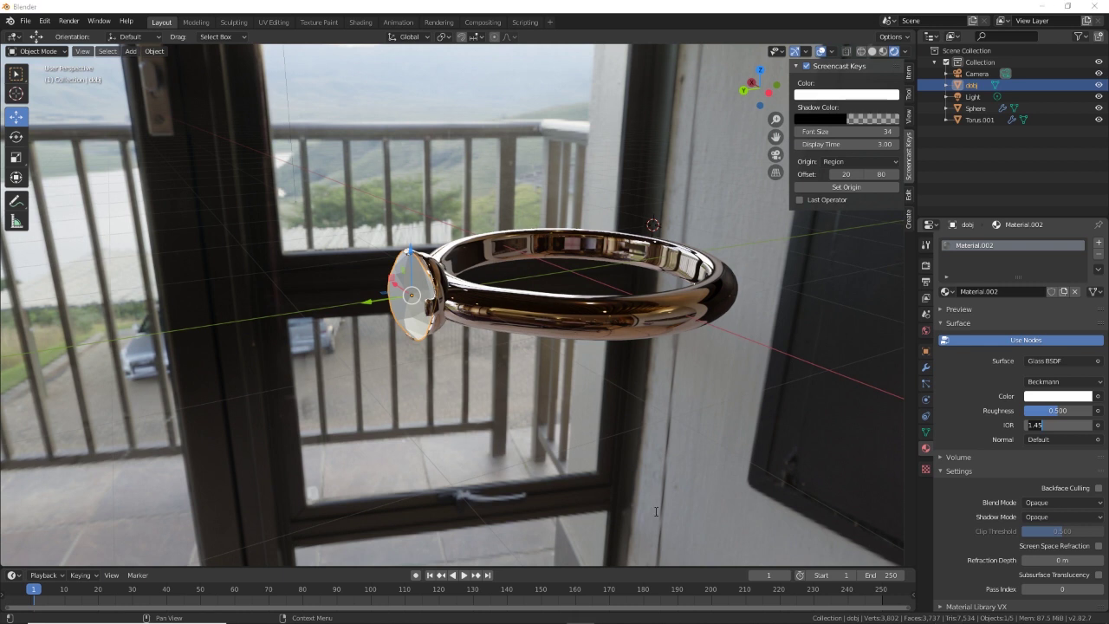
key("Return")
key("Return")
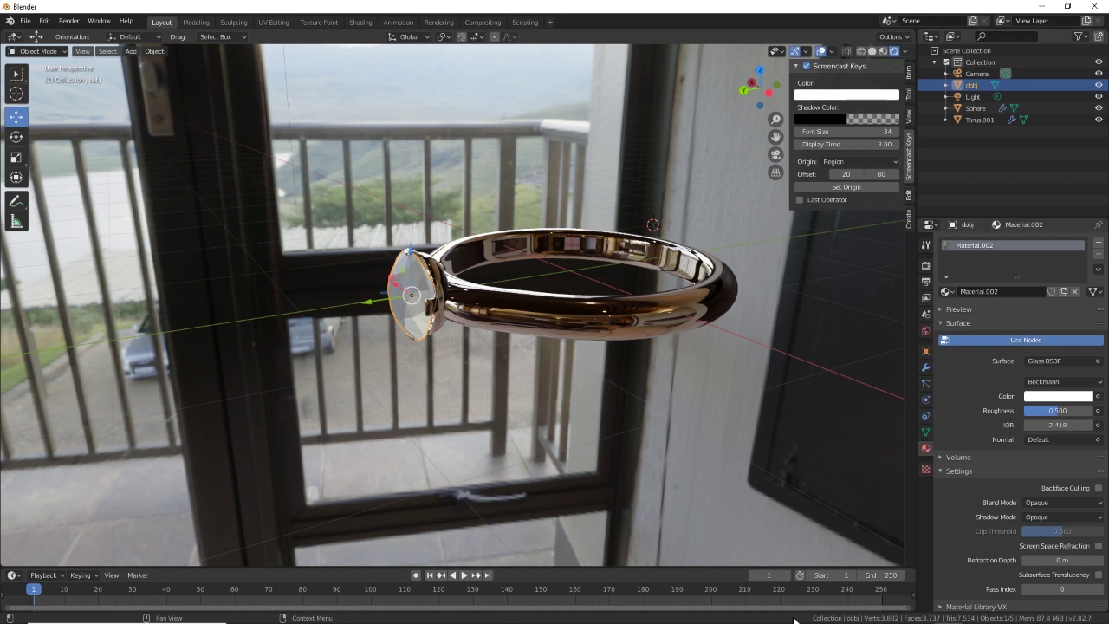
left_click(926, 449)
scroll(974, 496, "down", 5)
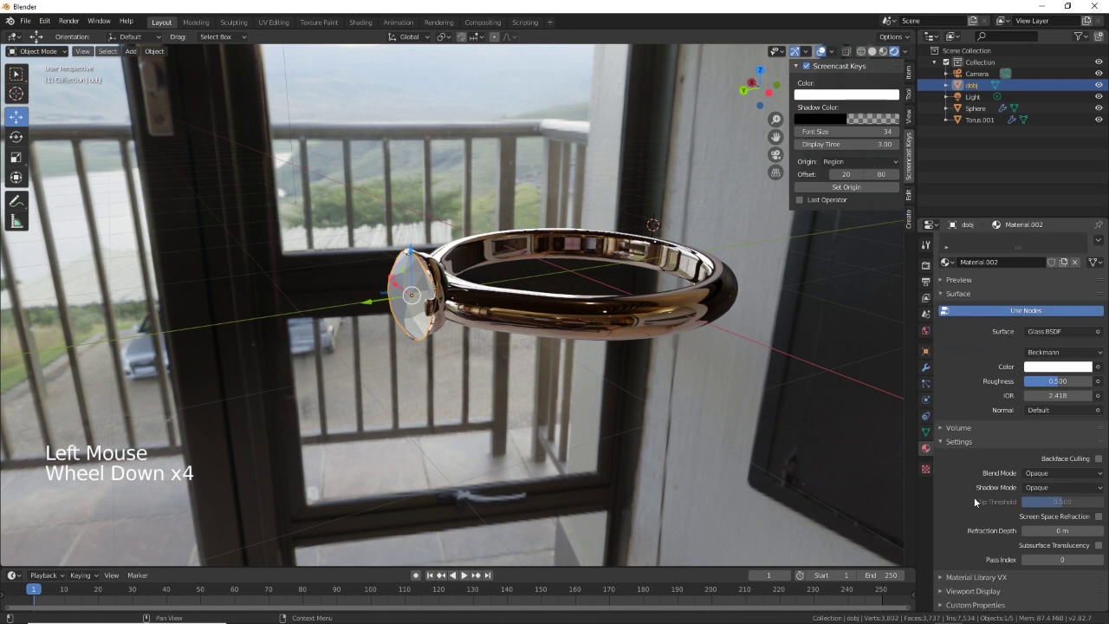
left_click_drag(1049, 379, 1014, 381)
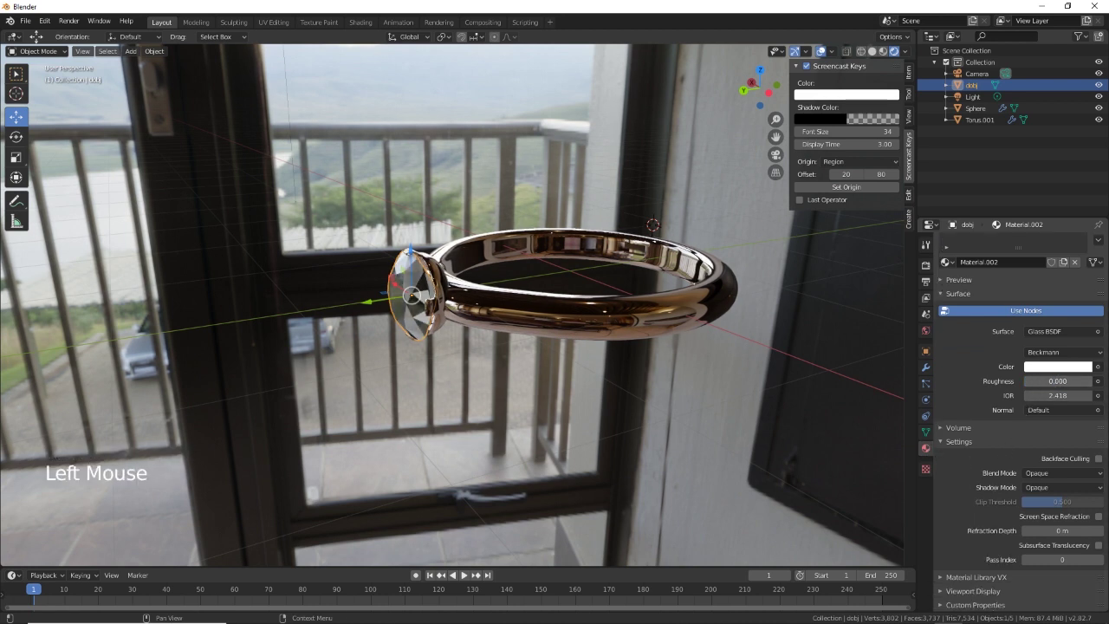
Add a plane, center it under the ring, scale it by about 6.758 and lower it slightly as a ground surface.
middle_click_drag(533, 409, 422, 397)
scroll(422, 400, "down", 3)
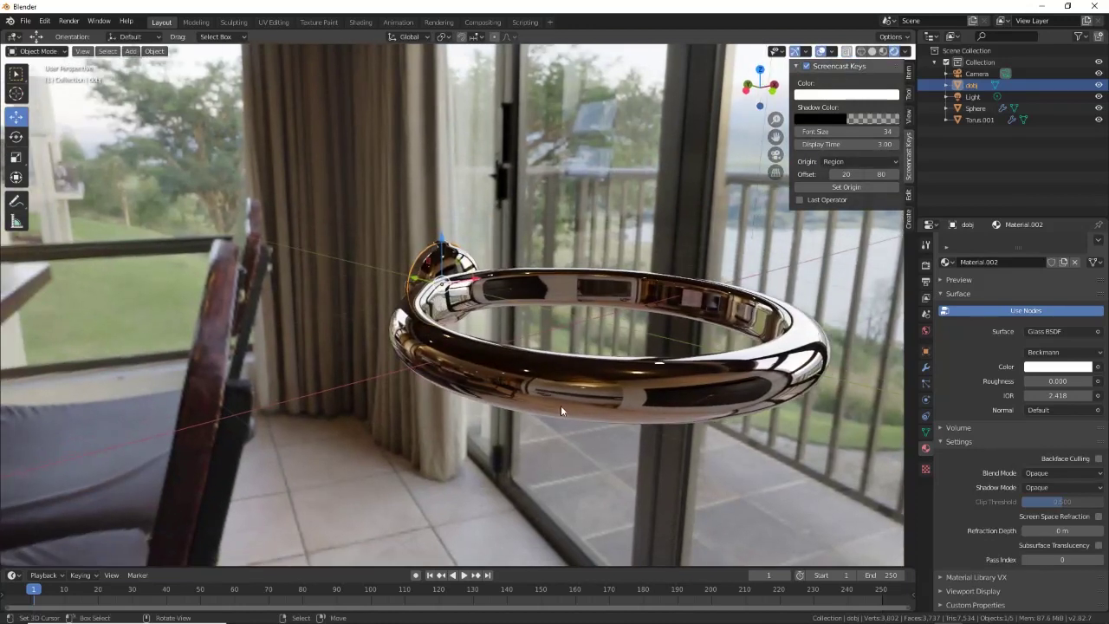
key("shift+a")
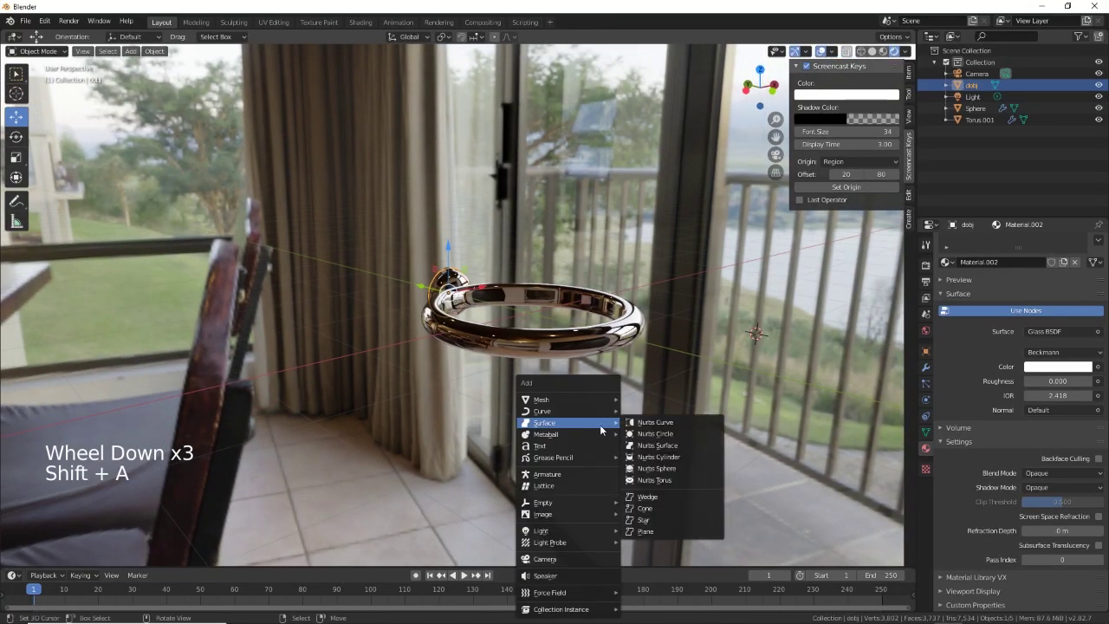
mouse_move(596, 401)
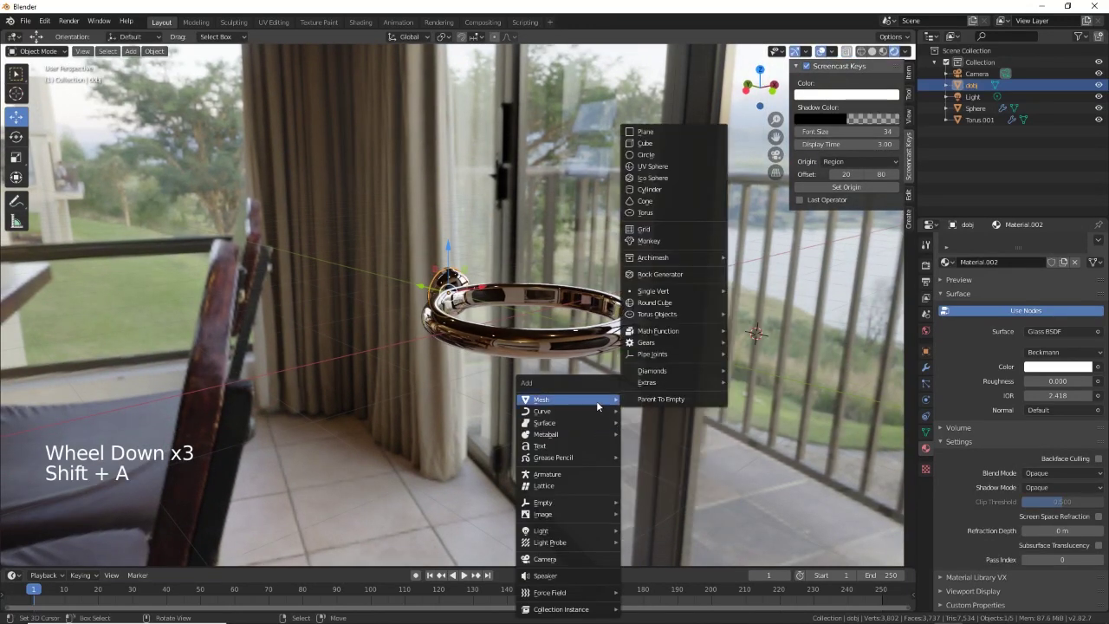
left_click(658, 132)
left_click_drag(726, 328, 572, 357)
key("s")
left_click(717, 412)
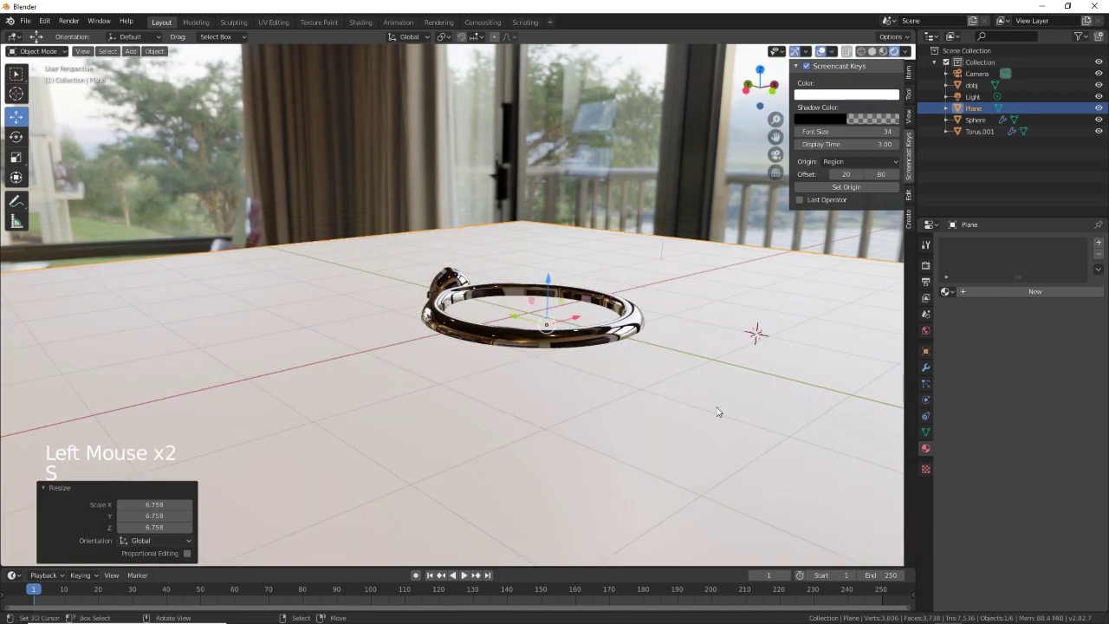
left_click_drag(547, 279, 547, 290)
Select the ring band, bowl-shaped setting and diamond together and rotate them about 3.63° around X.
middle_click_drag(520, 394, 526, 342)
right_click(506, 325)
right_click(435, 286, "shift")
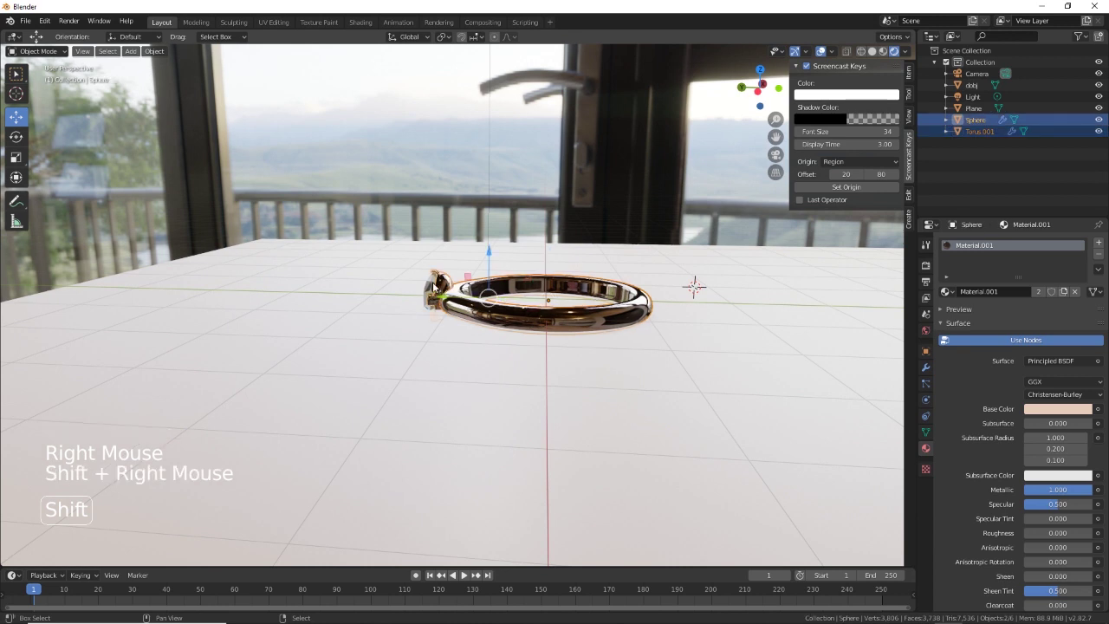
right_click(436, 286, "shift")
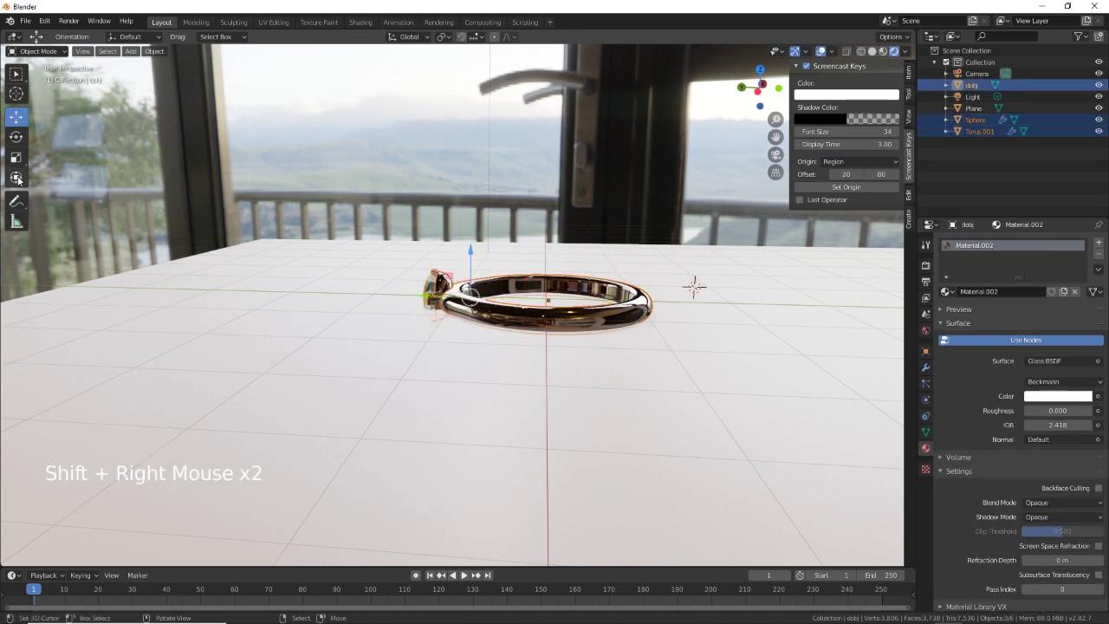
left_click(16, 136)
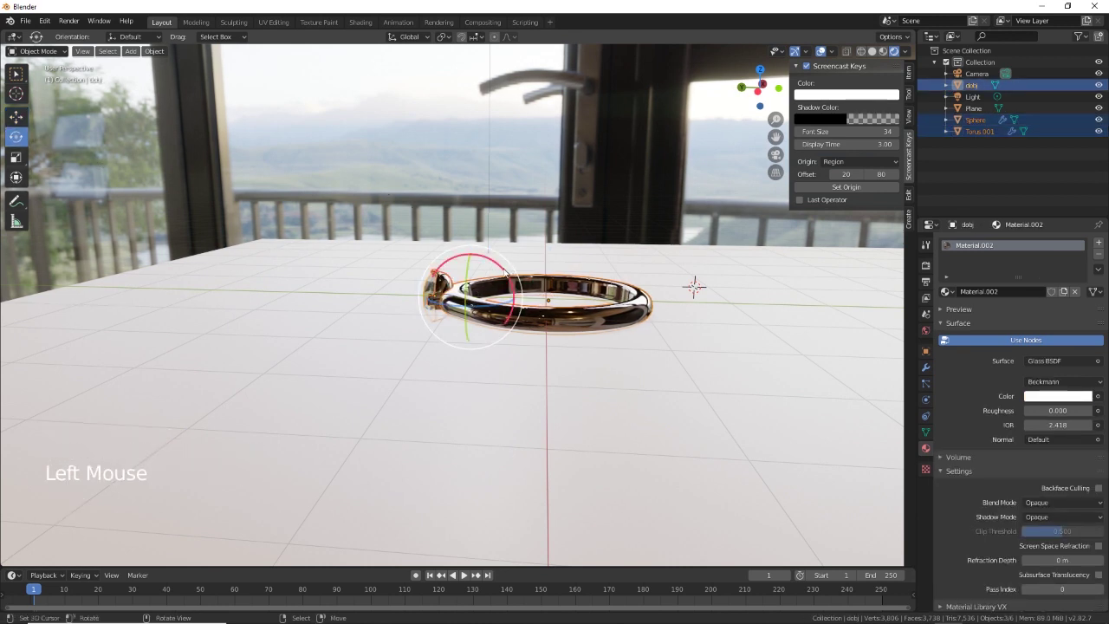
left_click_drag(514, 269, 499, 266)
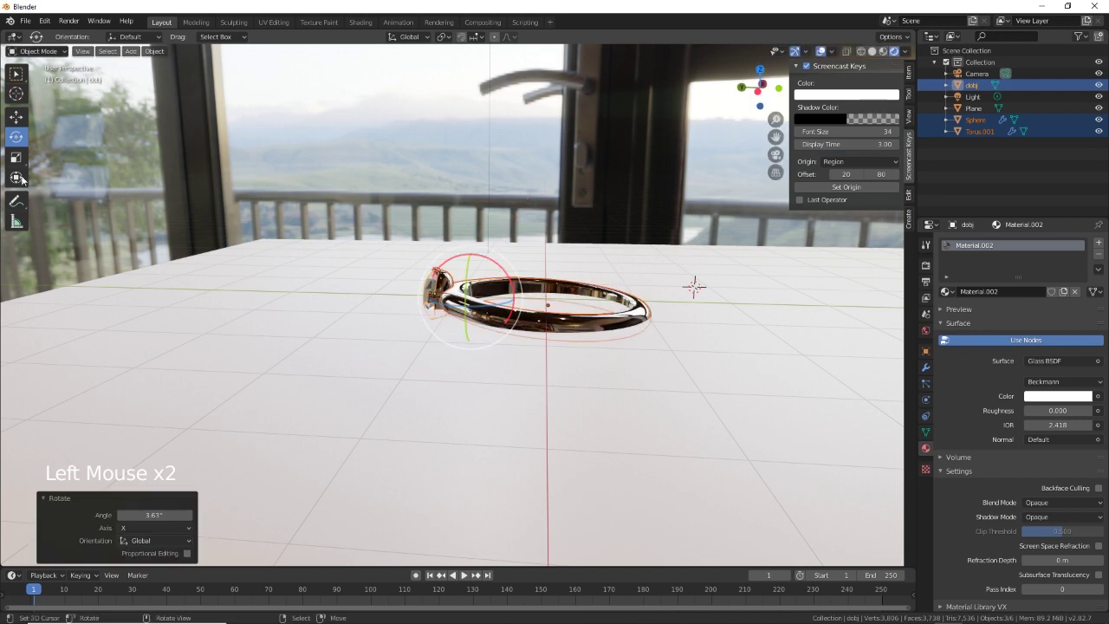
Raise the selected ring parts about 0.115 m along Z and a further 0.0284 m so they rest on the plane.
left_click(16, 177)
mouse_move(472, 228)
left_mouse_down()
mouse_move(479, 208)
mouse_move(480, 221)
left_mouse_up()
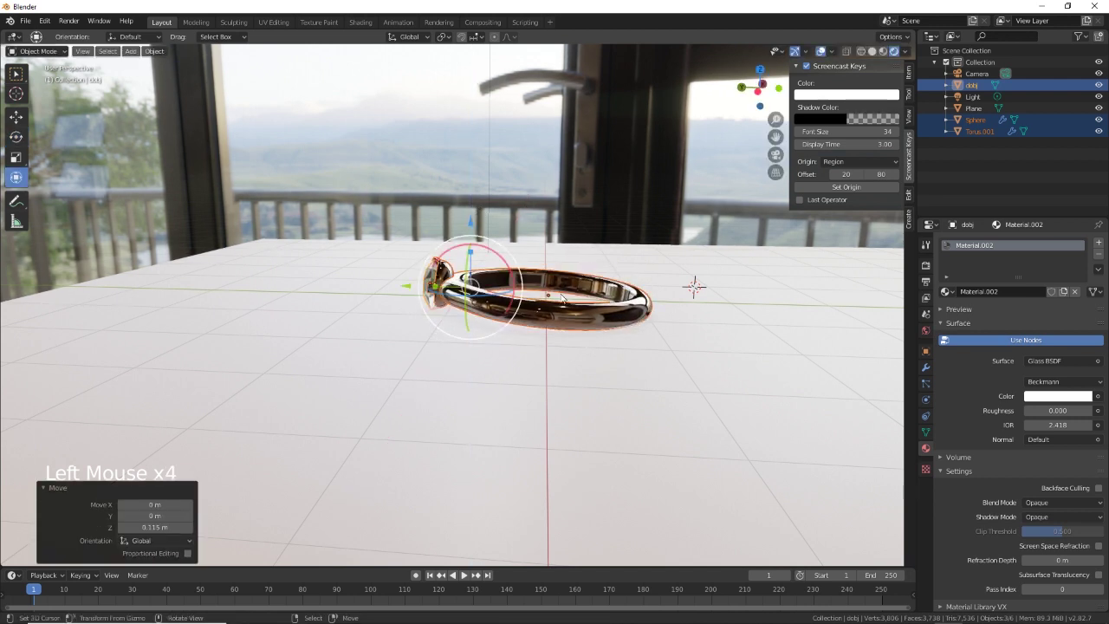
middle_click_drag(448, 389, 529, 271)
left_click_drag(449, 222, 445, 219)
Switch the render engine to Cycles with GPU Compute as the device.
middle_click_drag(681, 355, 594, 379)
scroll(594, 378, "down", 2)
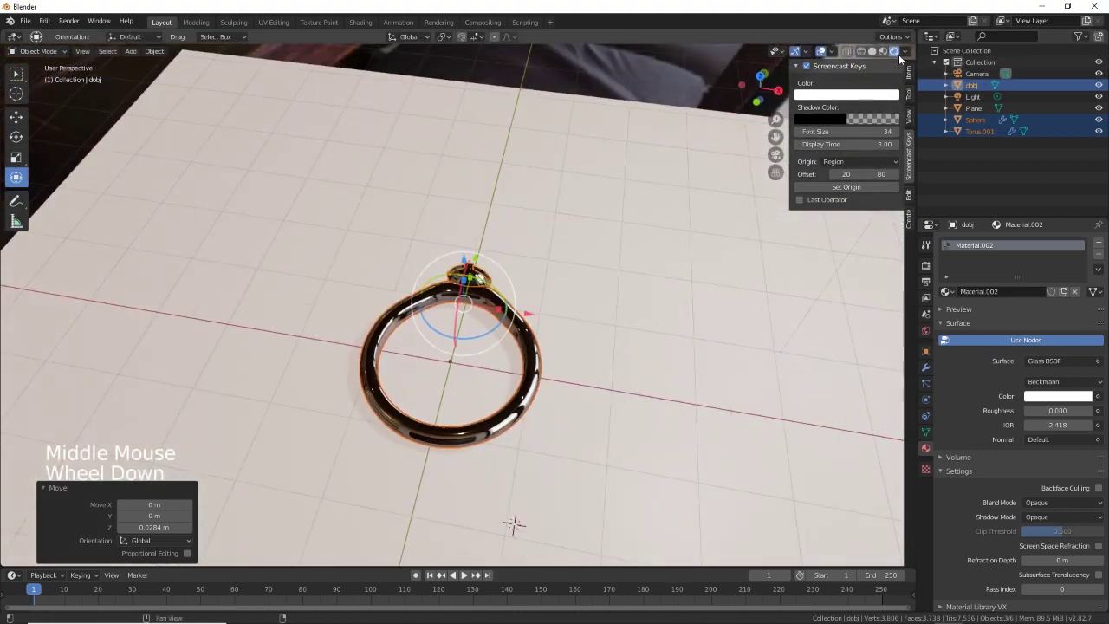
left_click(926, 265)
left_click(1045, 242)
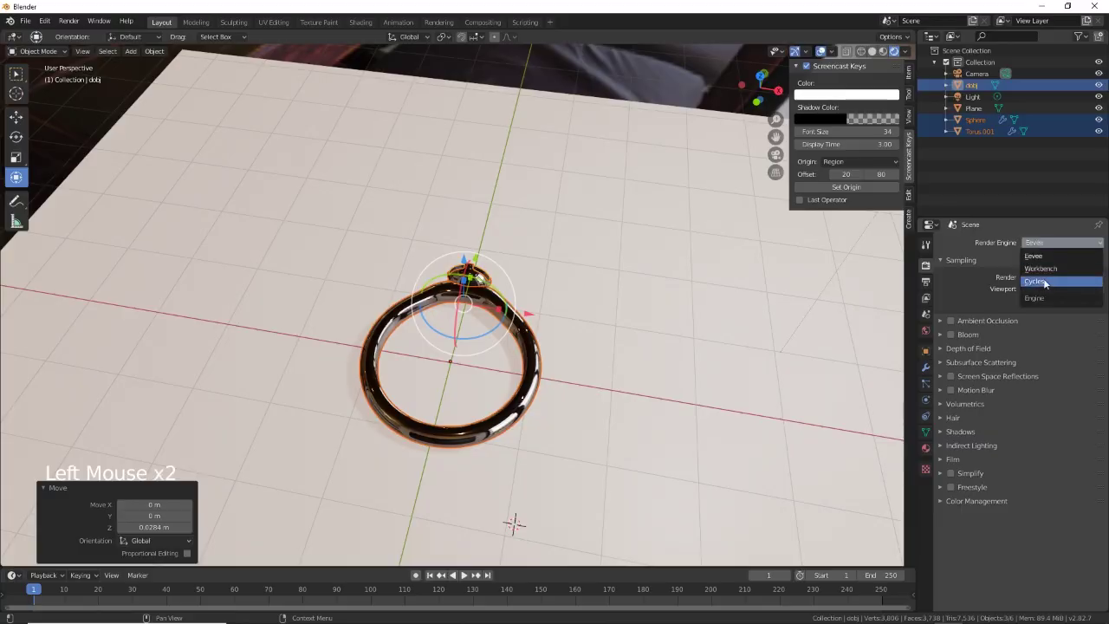
left_click(1044, 282)
left_click(1037, 272)
left_click(1045, 297)
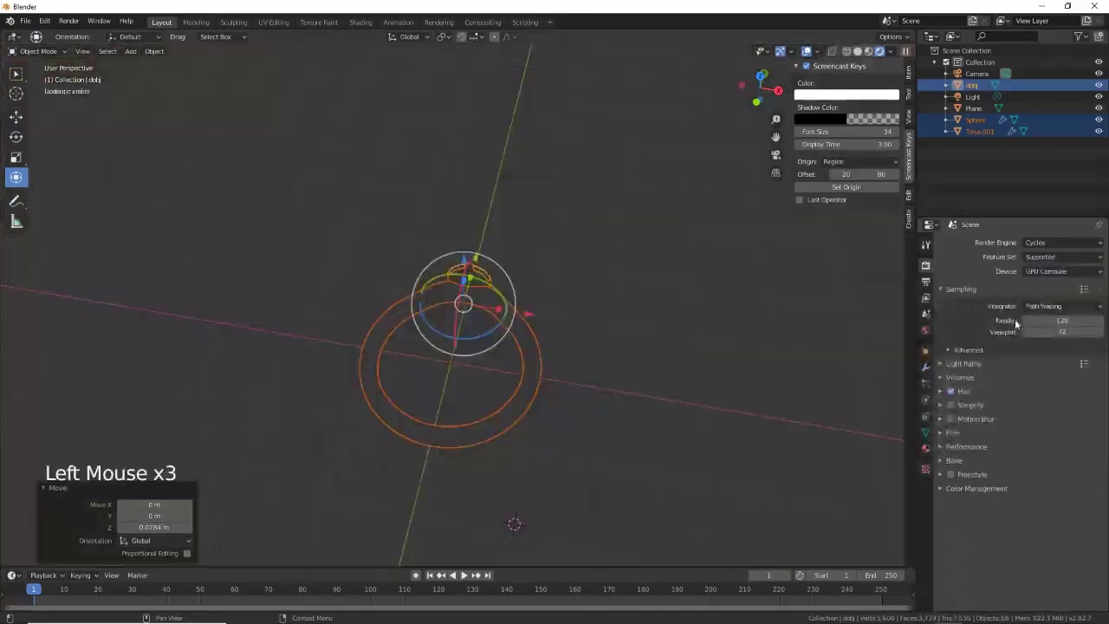
Try green, red, blue and yellow as the diamond's glass color, and return the color to near white.
mouse_move(572, 408)
middle_mouse_down()
mouse_move(622, 428)
mouse_move(326, 227)
mouse_move(547, 392)
middle_mouse_up()
scroll(326, 227, "up", 3)
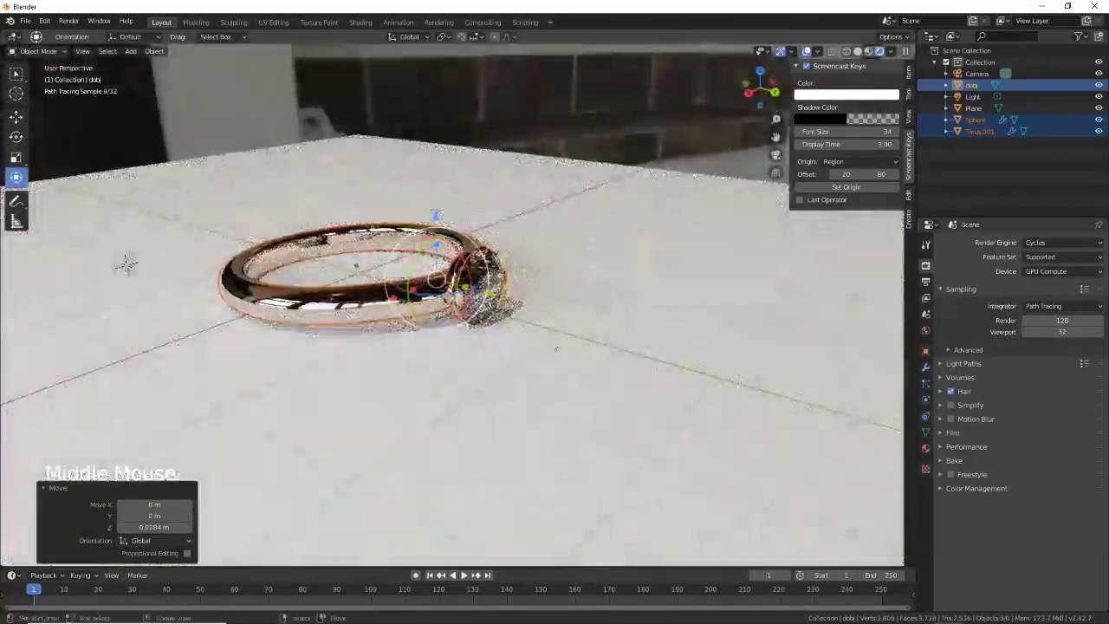
middle_click_drag(645, 382, 741, 374)
scroll(741, 374, "up", 2)
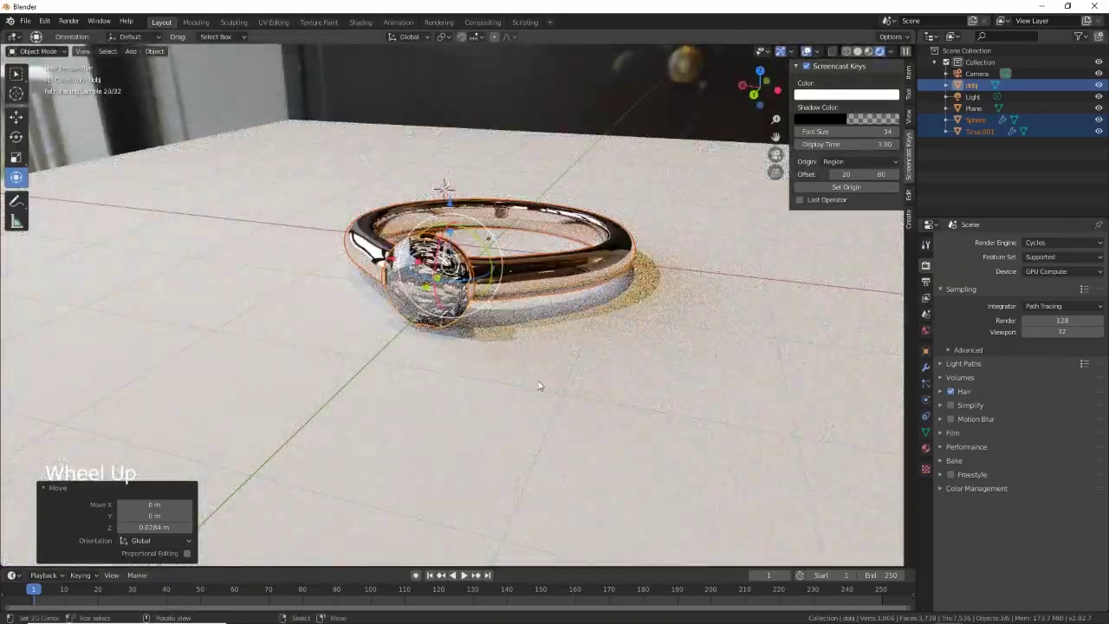
right_click(452, 299)
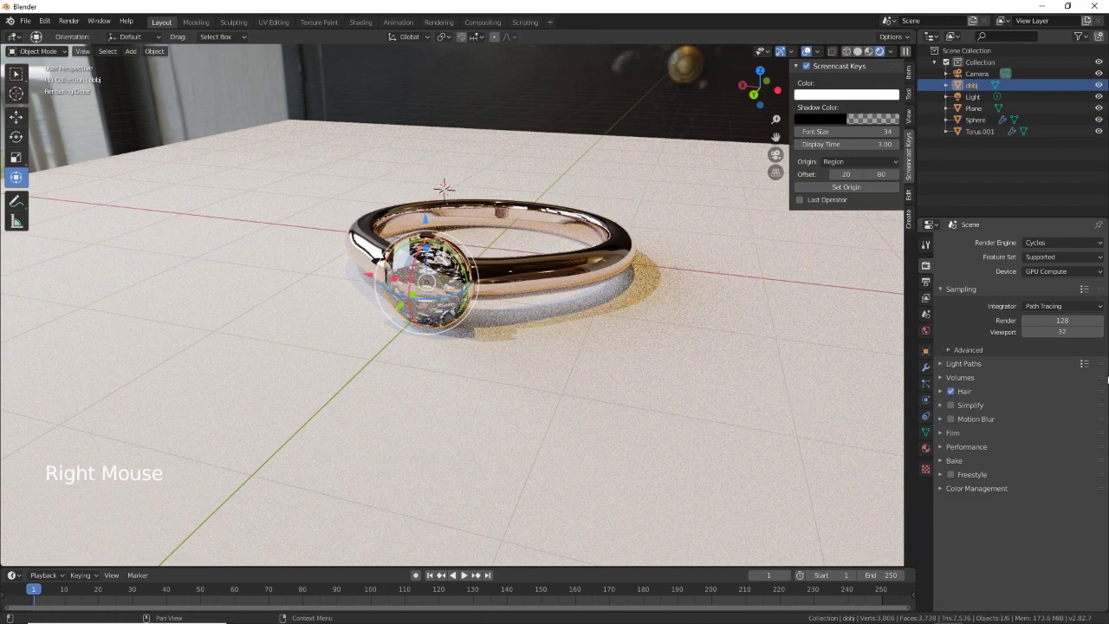
left_click(926, 450)
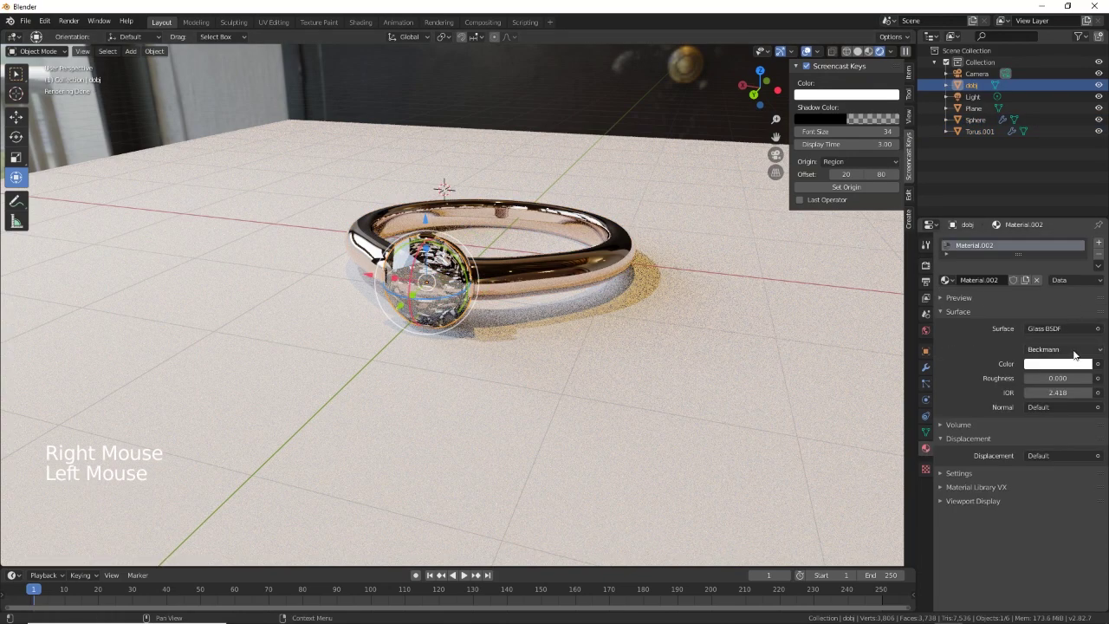
left_click(1053, 366)
left_click(1019, 235)
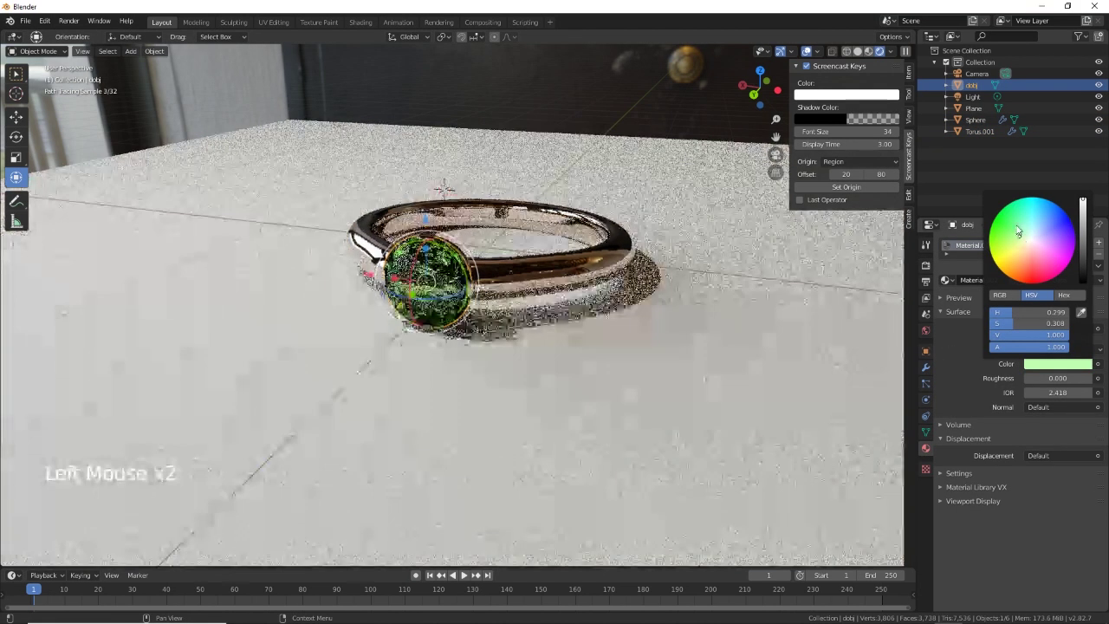
left_click(1039, 269)
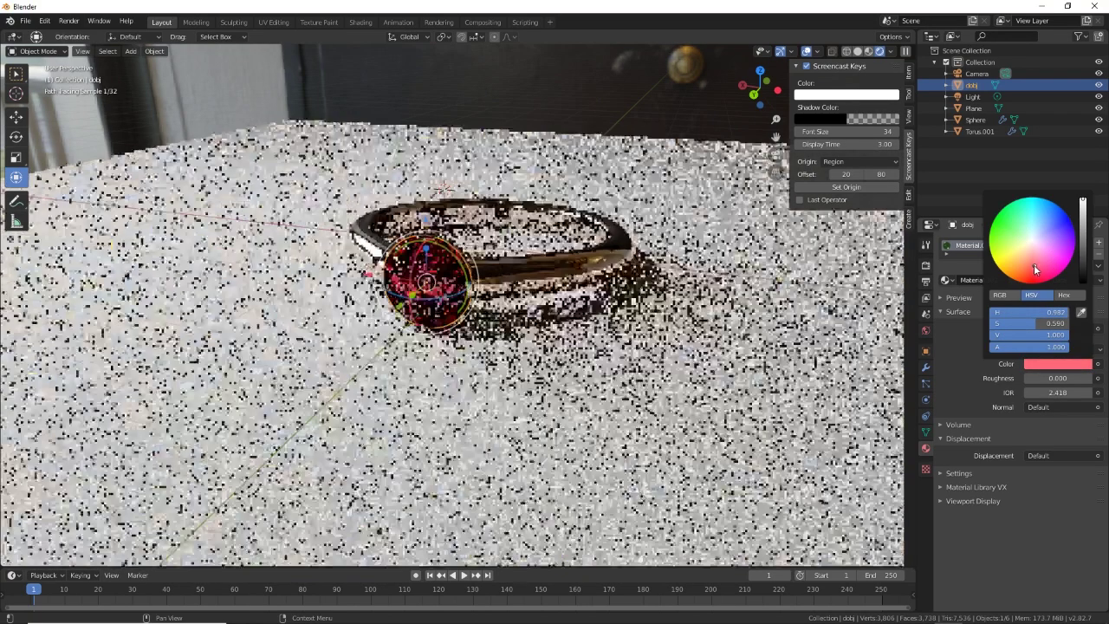
left_click(1055, 232)
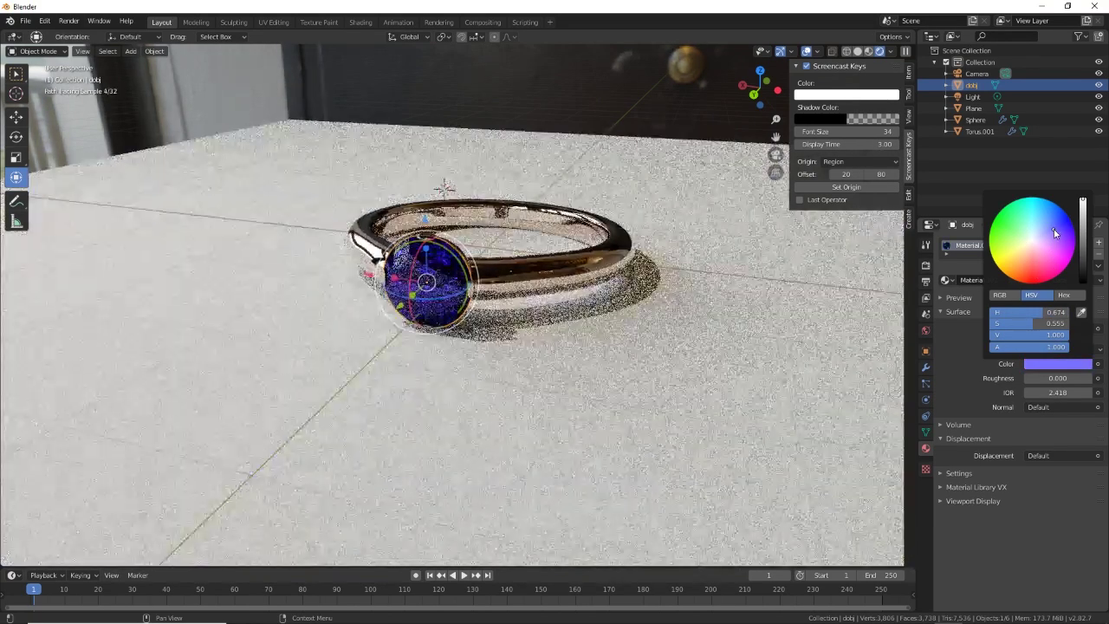
left_click(1019, 252)
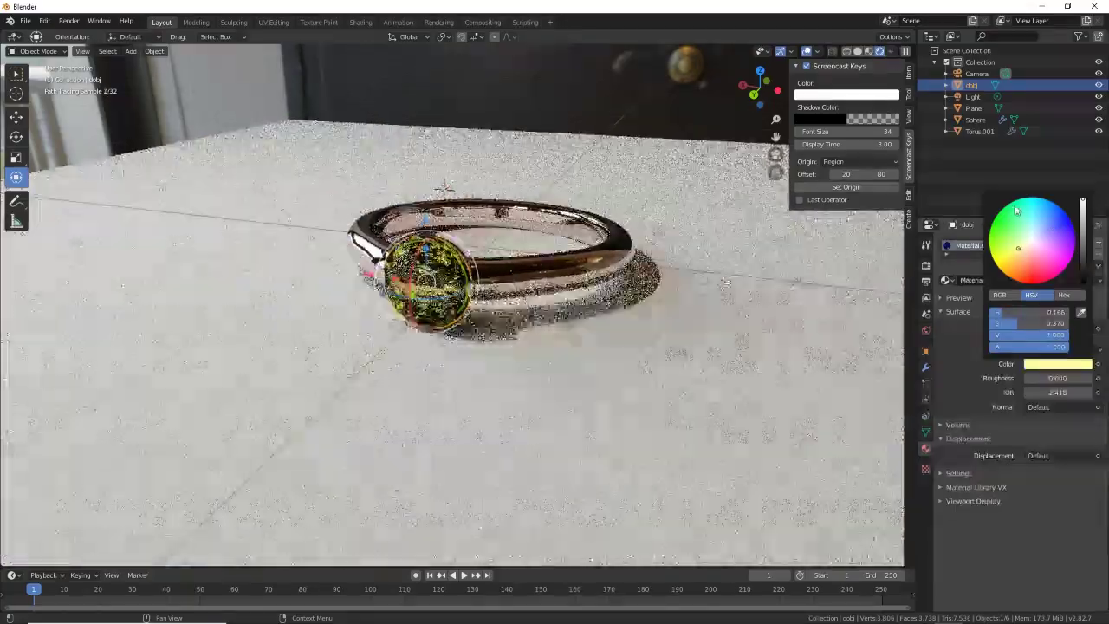
left_click(1020, 212)
left_click(1033, 244)
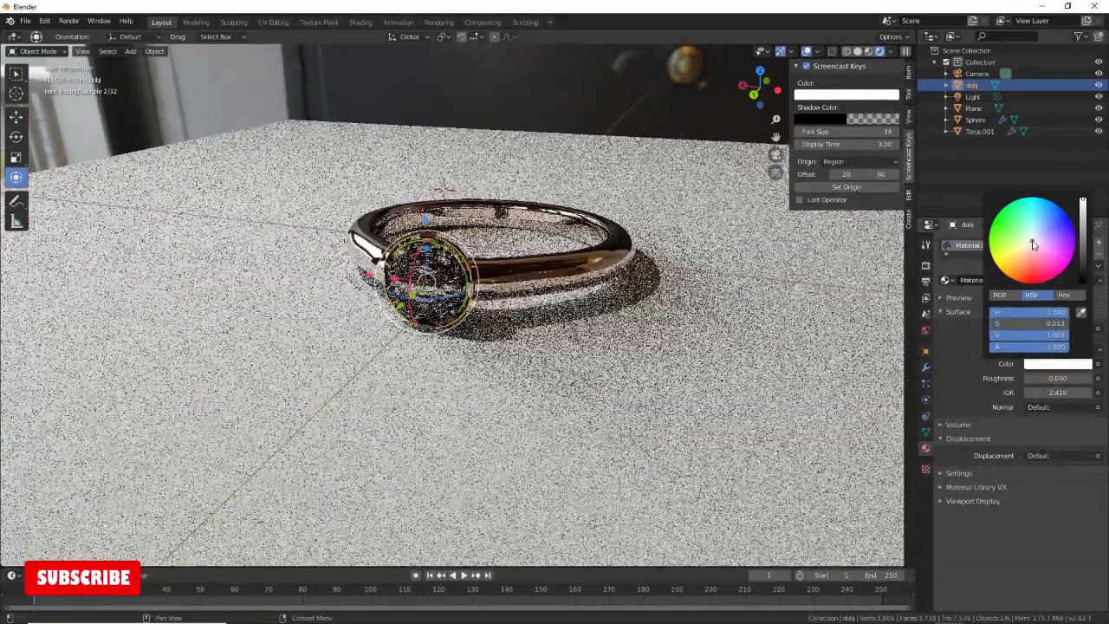
middle_click_drag(693, 366, 598, 329)
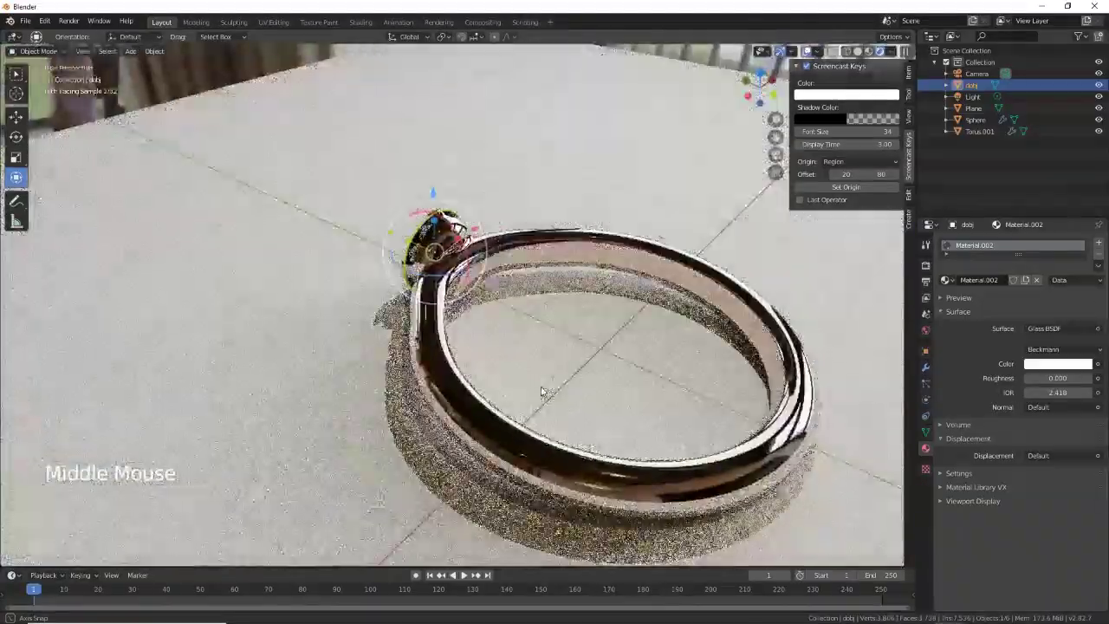
middle_click_drag(543, 390, 679, 378)
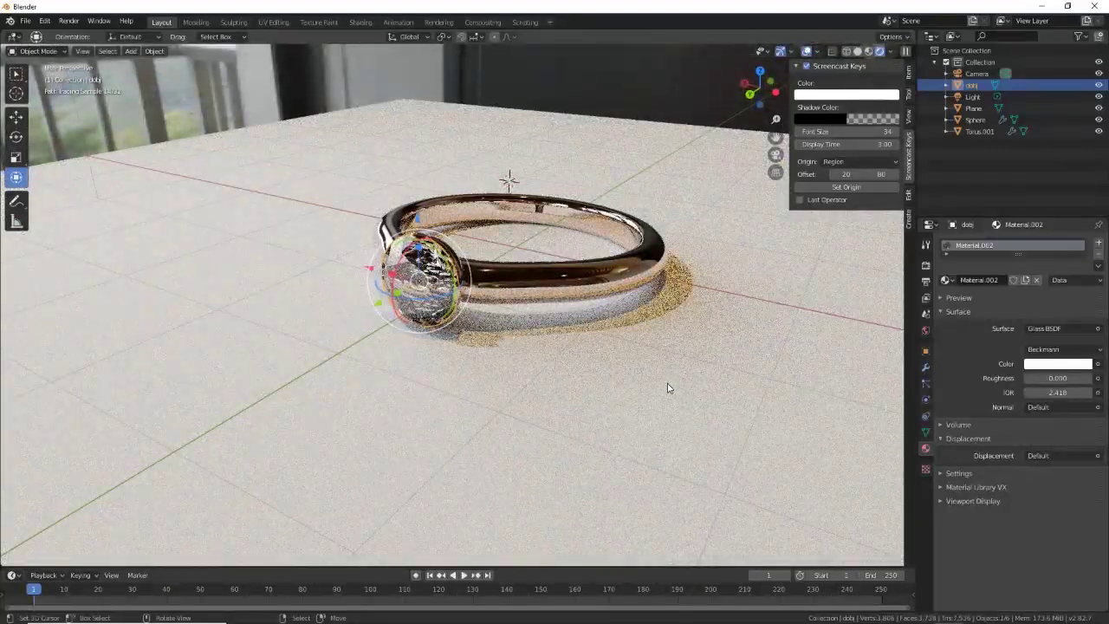